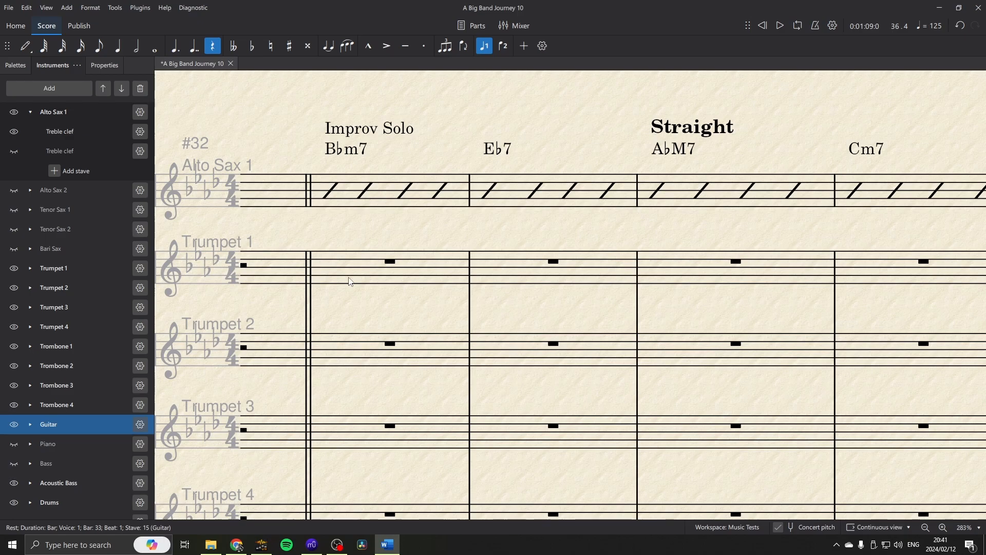
# Step: Switch to Chrome to review the viewer comments under the YouTube video, and return to MuseScore
pyautogui.click(236, 545)
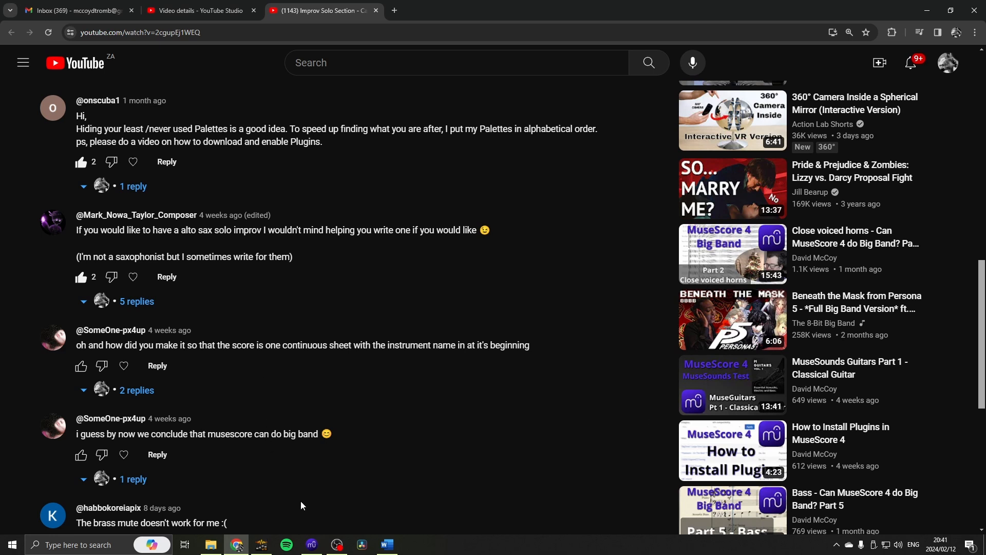
pyautogui.click(312, 544)
# Step: Show the hidden second stave of Alto Sax 1 in the improv solo section
pyautogui.click(13, 151)
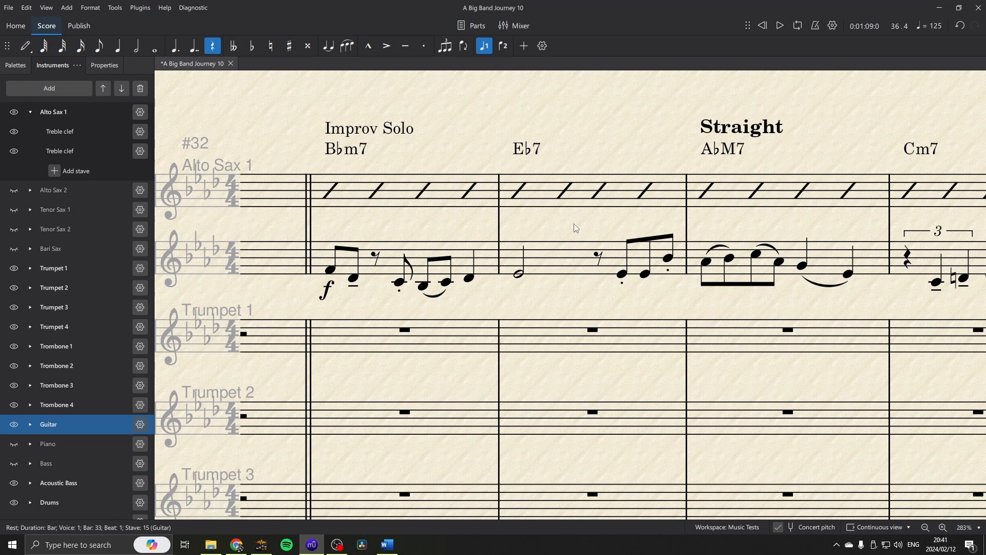
pyautogui.hscroll(2, 574, 223)
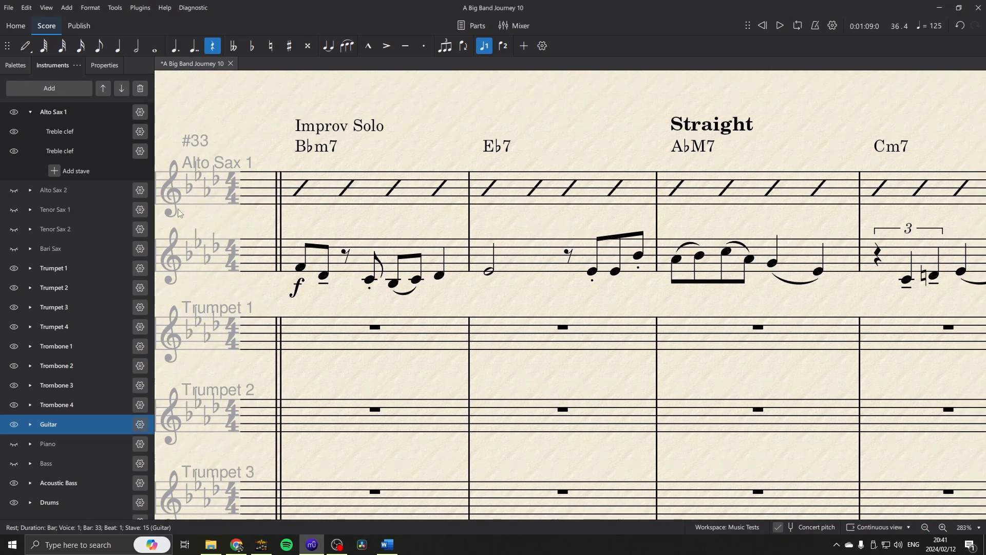
pyautogui.hscroll(-4, 375, 220)
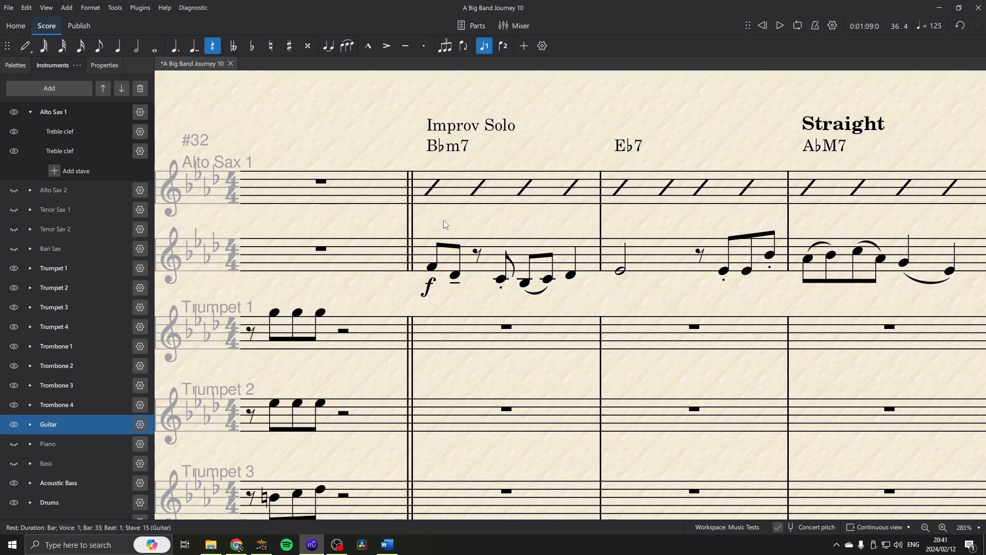
# Step: Play the score from the double barline at the start of the improv solo in bar 33 through to bar 49
pyautogui.keyDown('ctrl'); pyautogui.scroll(-5, 559, 218); pyautogui.keyUp('ctrl')
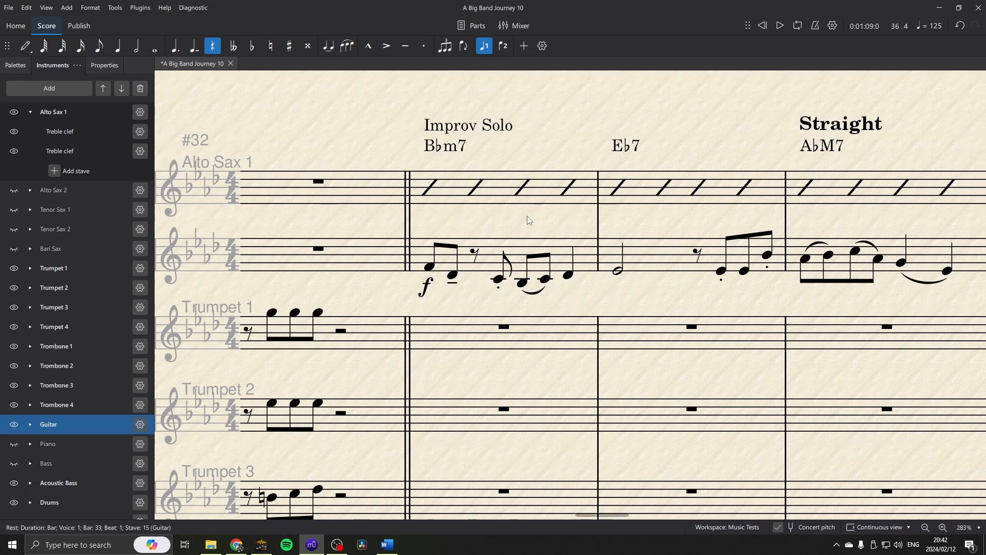
pyautogui.keyDown('ctrl'); pyautogui.scroll(-7, 396, 220); pyautogui.keyUp('ctrl')
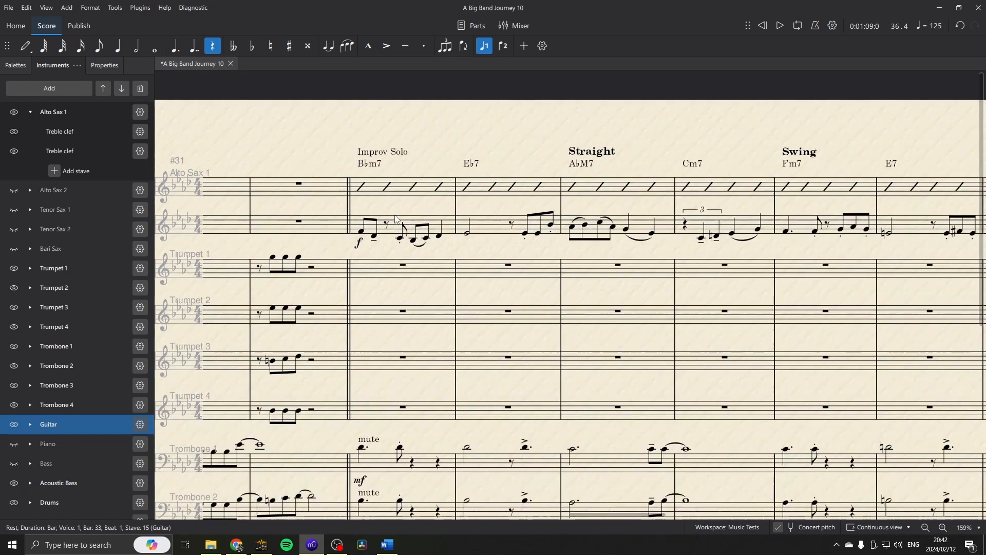
pyautogui.click(350, 206)
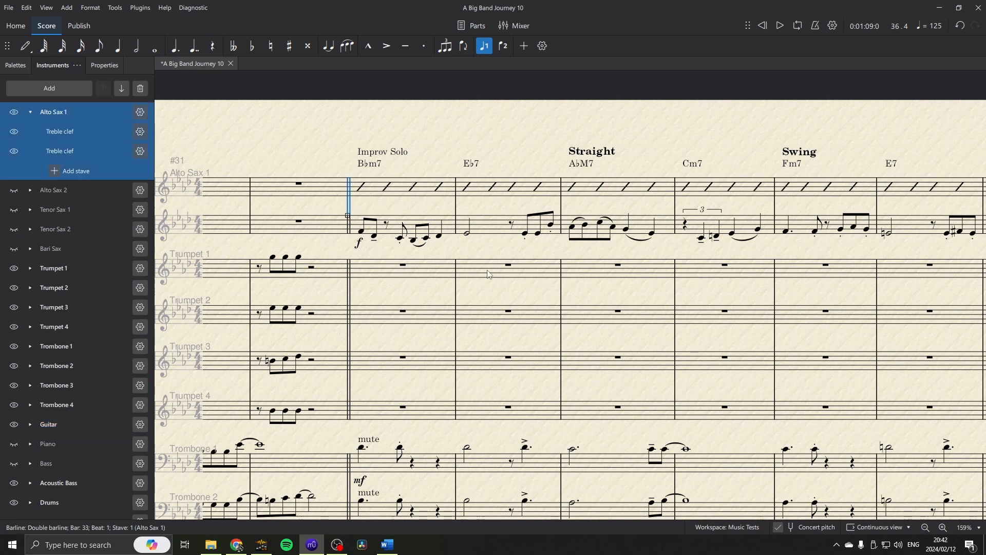
pyautogui.press('space')
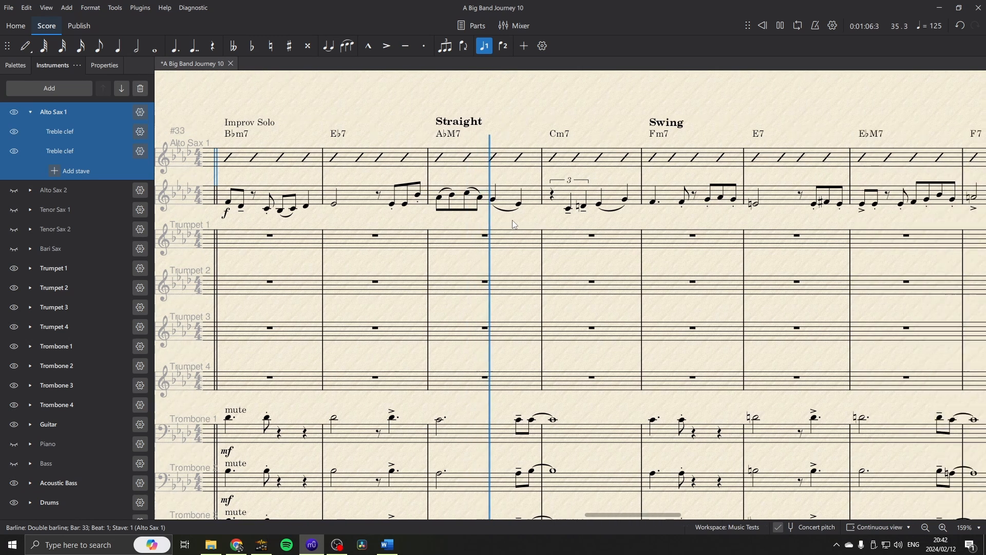
pyautogui.scroll(4, 429, 227)
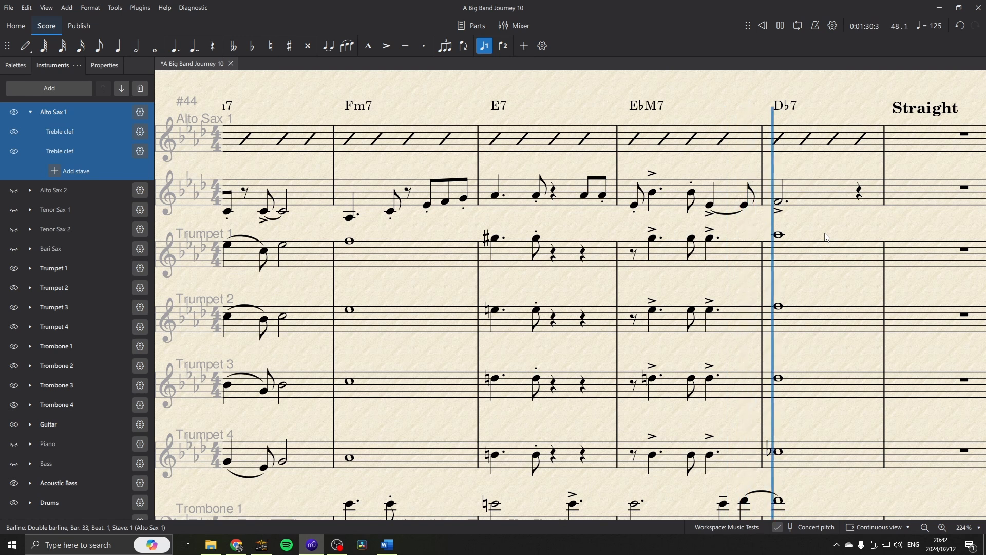
pyautogui.press('space')
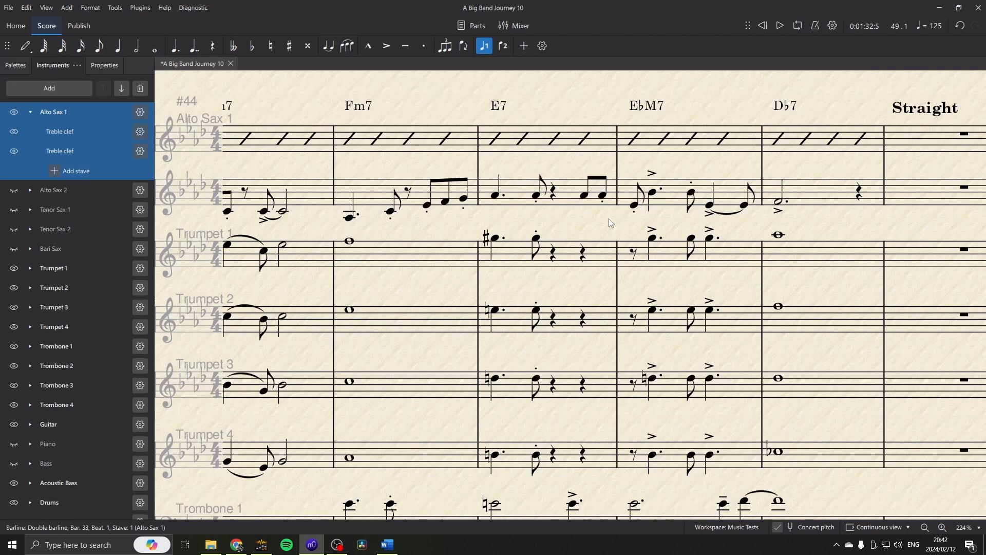
# Step: Remove the accents from the notes of Trumpets 1 to 4 in bar 47
pyautogui.click(651, 238)
pyautogui.keyDown('shift'); pyautogui.click(711, 456); pyautogui.keyUp('shift')
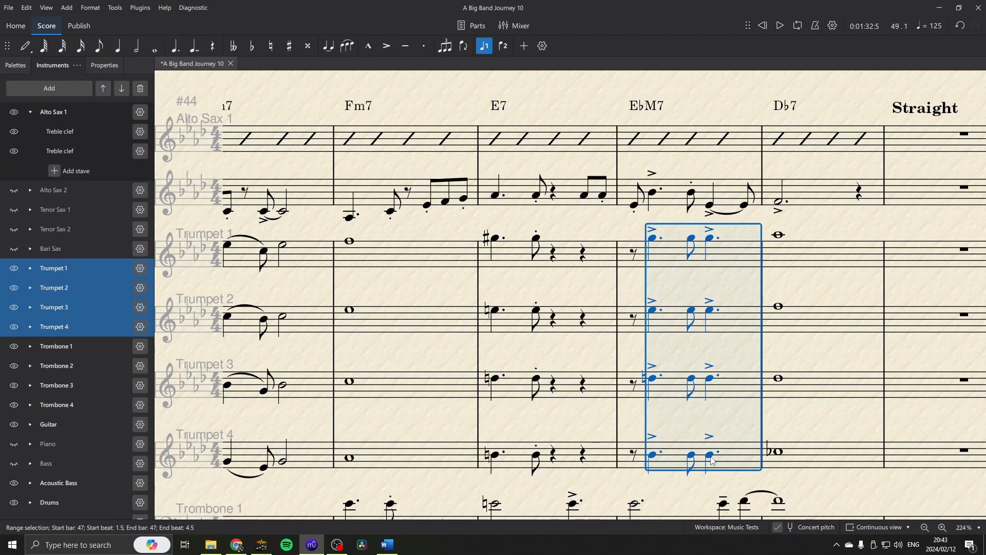
pyautogui.hotkey('shift', 'v')
pyautogui.click(723, 285)
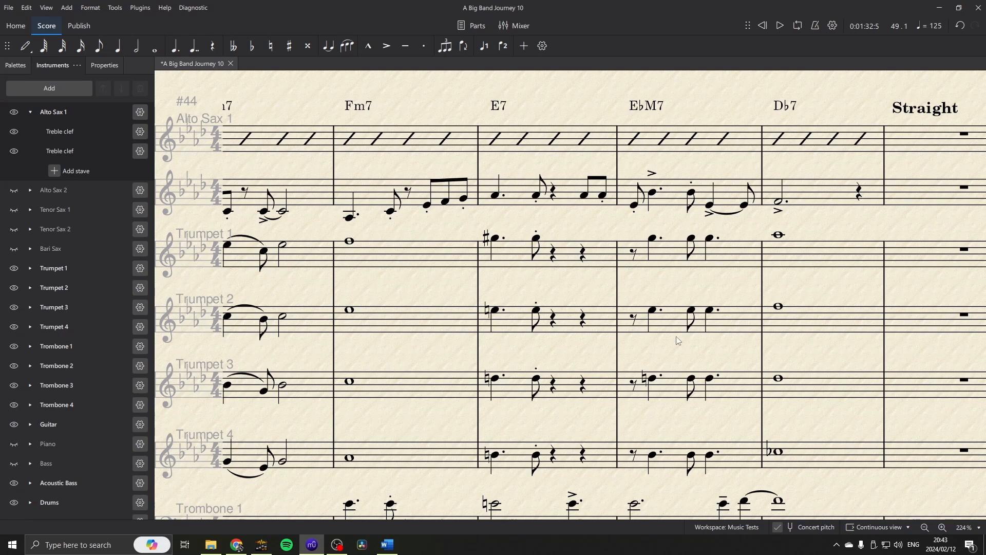
# Step: Remove the accents from the dotted crotchets of Trombones 1 to 4 in bar 46
pyautogui.scroll(-5, 676, 354)
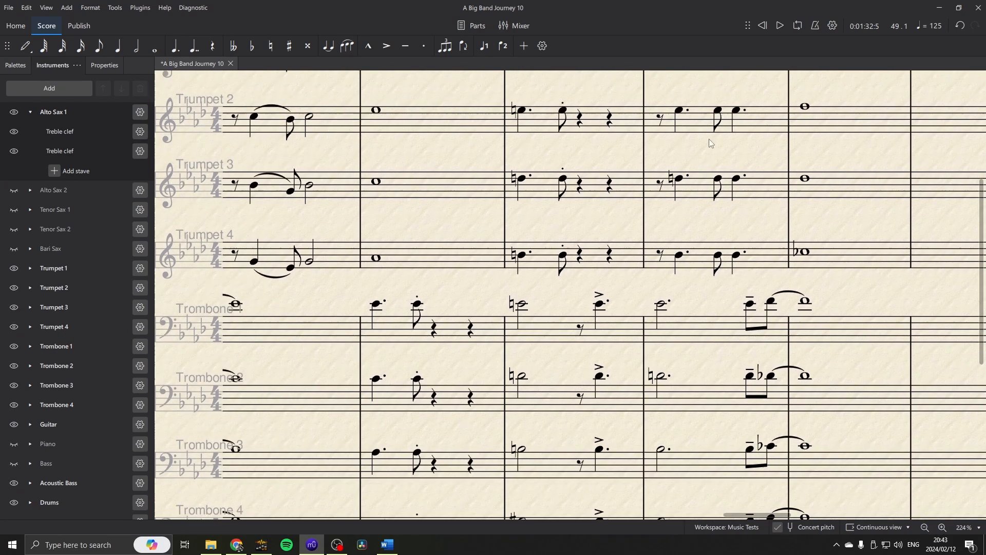
pyautogui.click(607, 289)
pyautogui.scroll(-4, 609, 295)
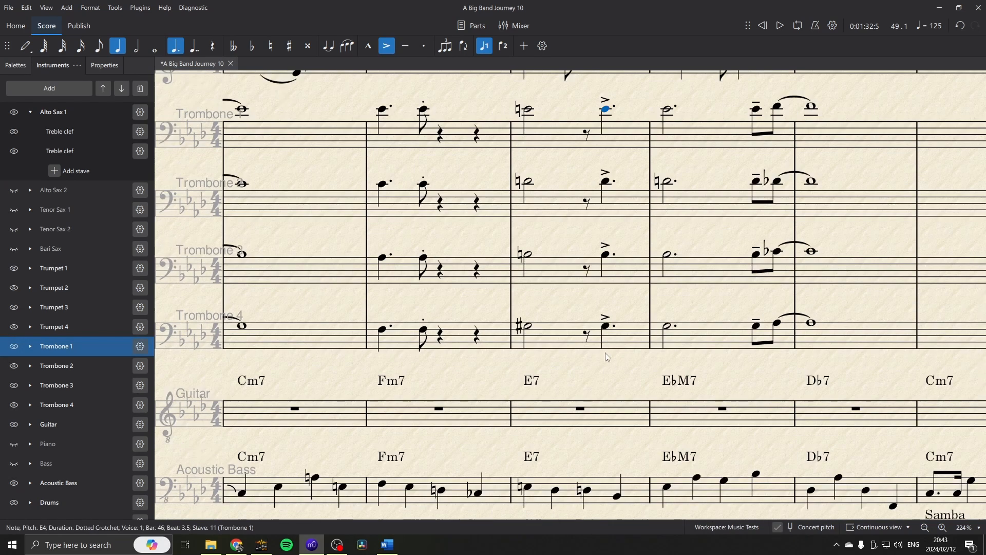
pyautogui.keyDown('shift'); pyautogui.click(606, 329); pyautogui.keyUp('shift')
pyautogui.hotkey('shift', 'v')
# Step: Add a fall from the Arpeggios & glissandi palette to the minim in bar 40 of the second Alto Sax 1 stave
pyautogui.moveTo(471, 240); pyautogui.dragTo(970, 265)
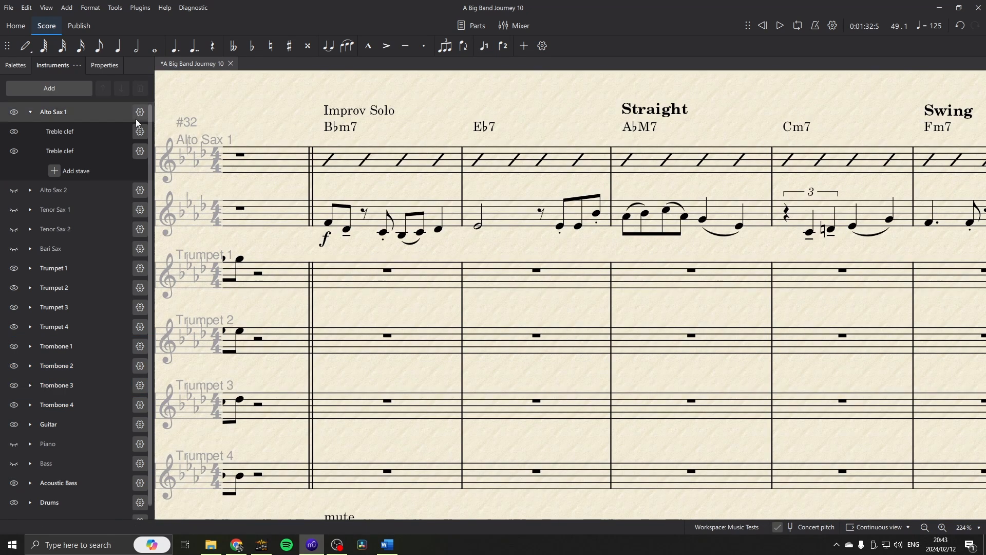
pyautogui.click(7, 62)
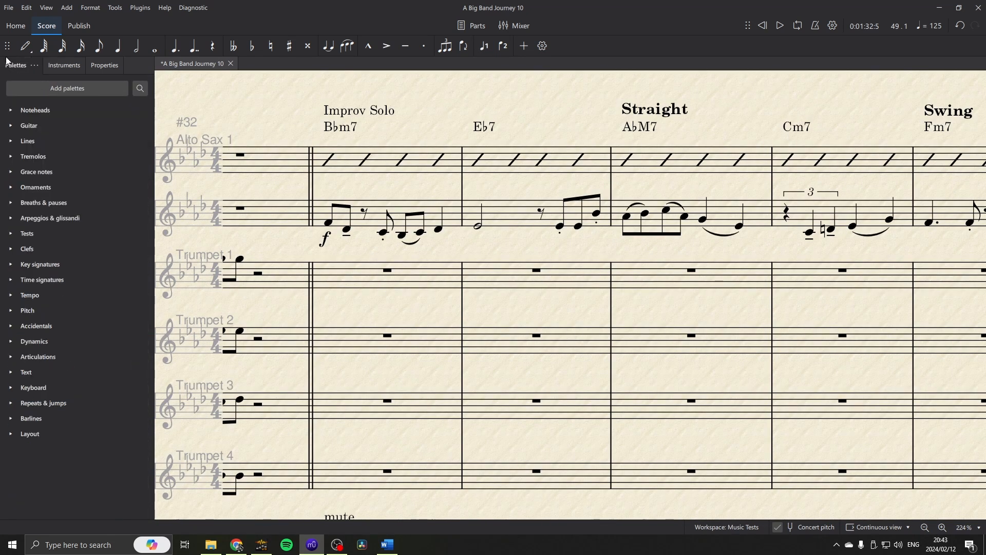
pyautogui.click(12, 190)
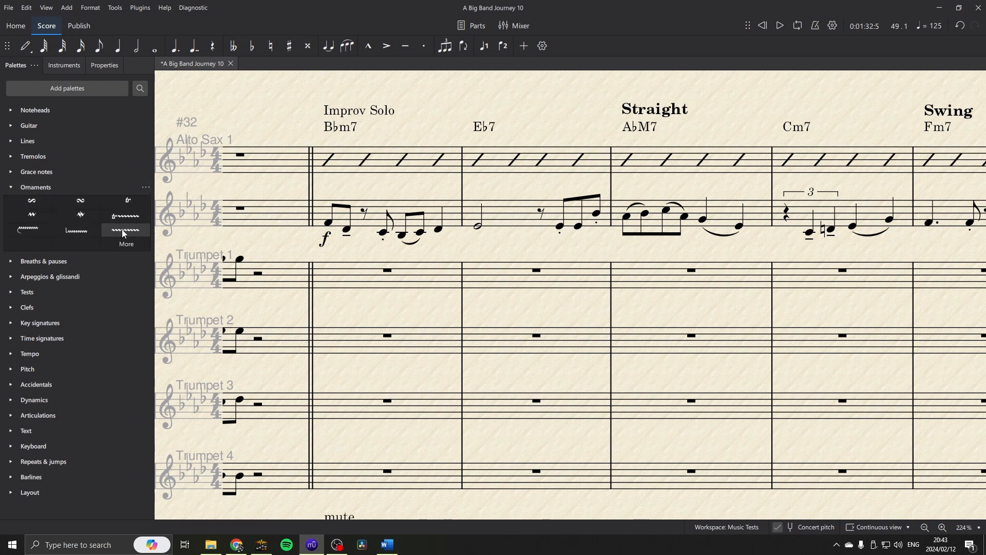
pyautogui.click(11, 190)
pyautogui.click(103, 220)
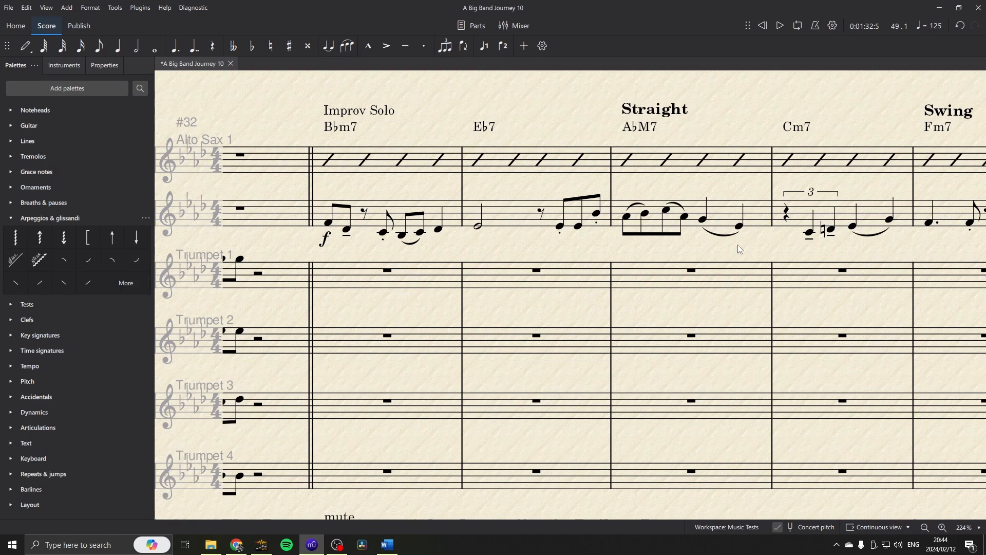
pyautogui.moveTo(755, 247); pyautogui.dragTo(324, 246)
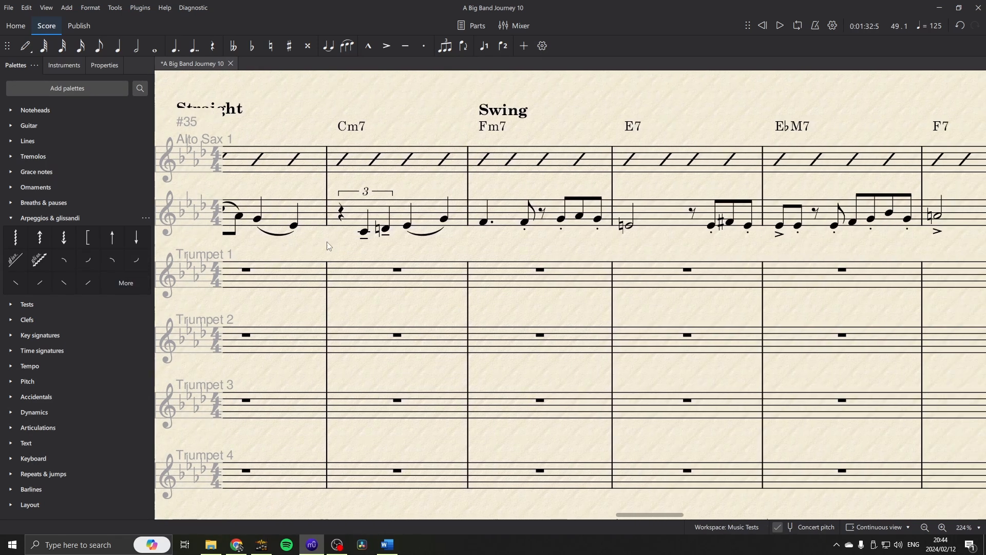
pyautogui.moveTo(733, 240); pyautogui.dragTo(423, 243)
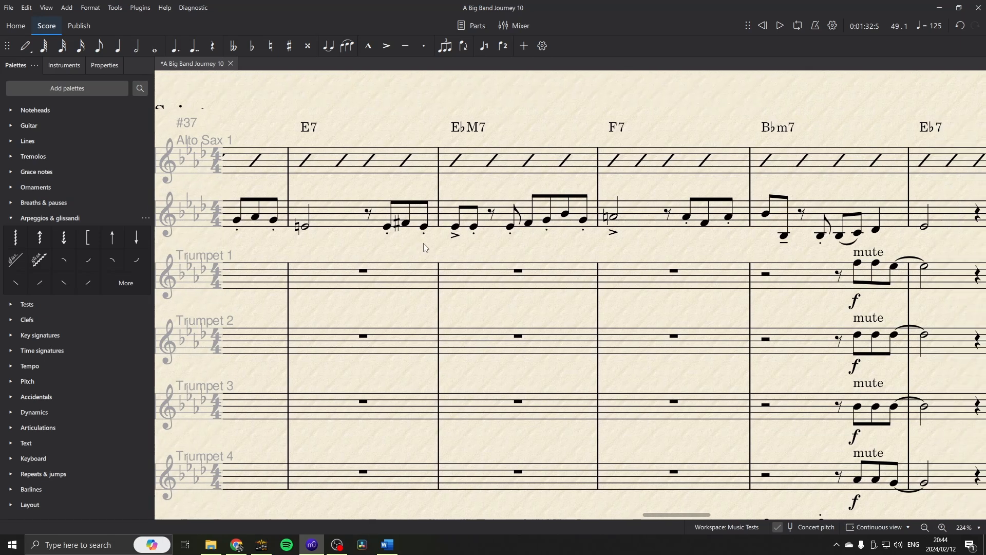
pyautogui.click(613, 218)
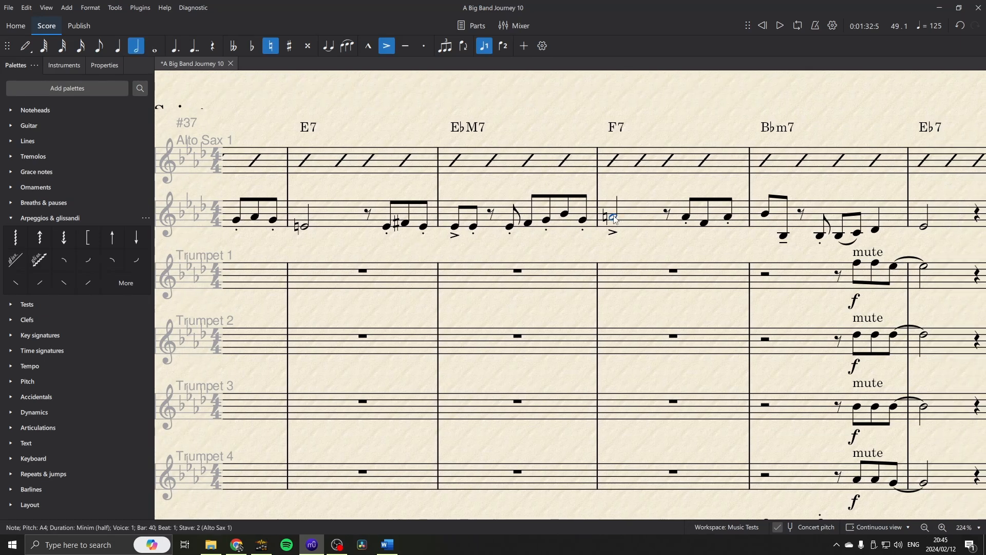
pyautogui.click(64, 260)
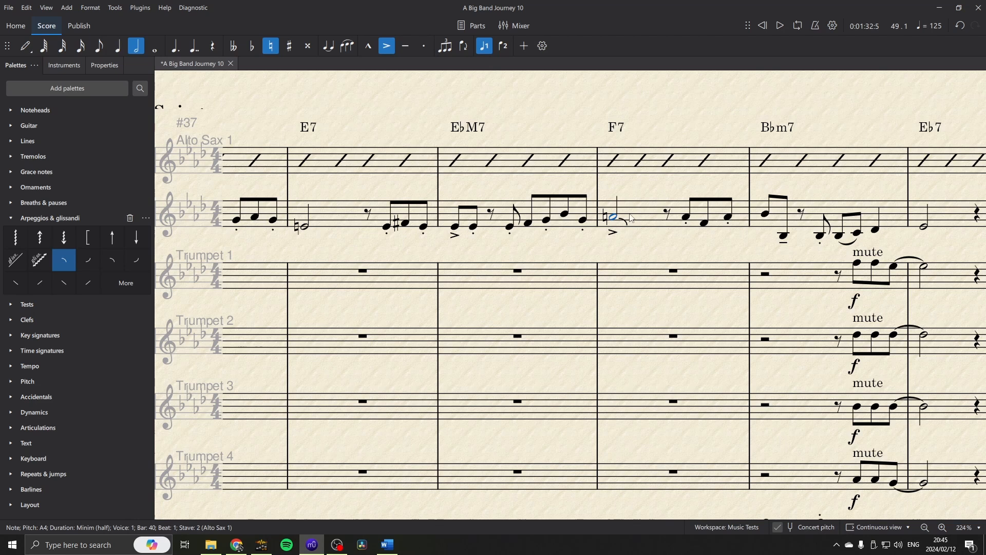
# Step: Play the passage from bar 39 to bar 41 twice to hear the fall in the Alto Sax 1 solo
pyautogui.click(507, 213)
pyautogui.press('space')
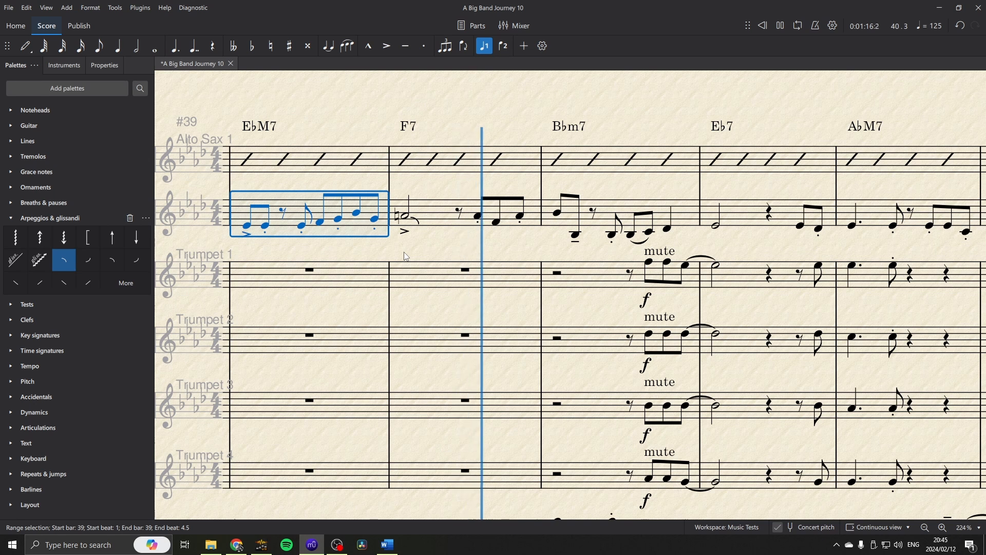
pyautogui.press('space')
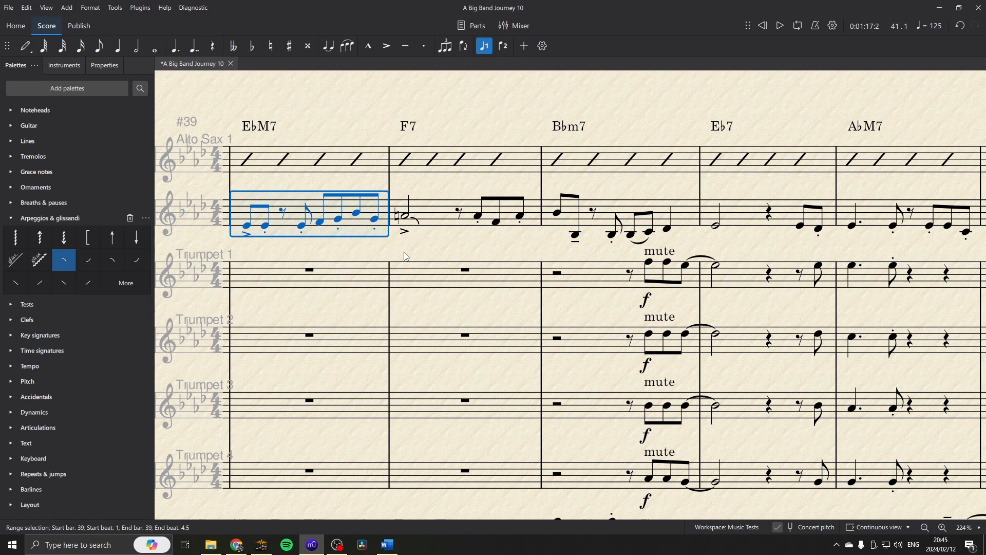
pyautogui.click(410, 245)
pyautogui.hscroll(-2, 431, 246)
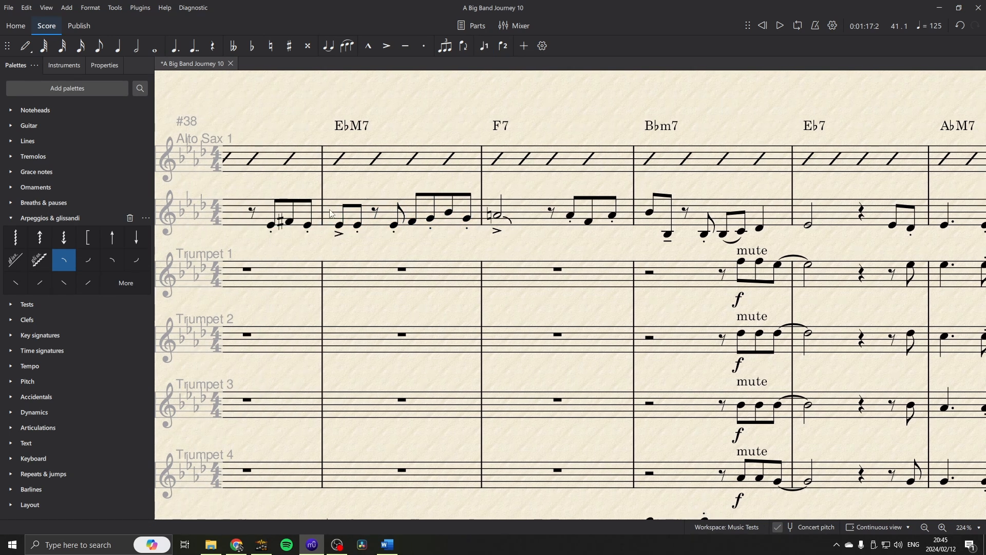
pyautogui.click(324, 194)
pyautogui.press('space')
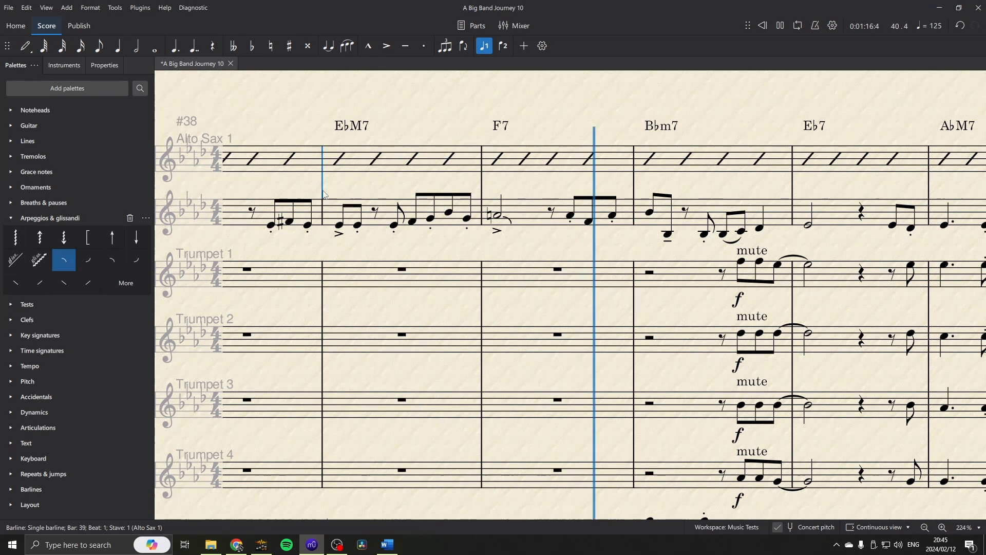
pyautogui.press('space')
pyautogui.scroll(-10, 525, 250)
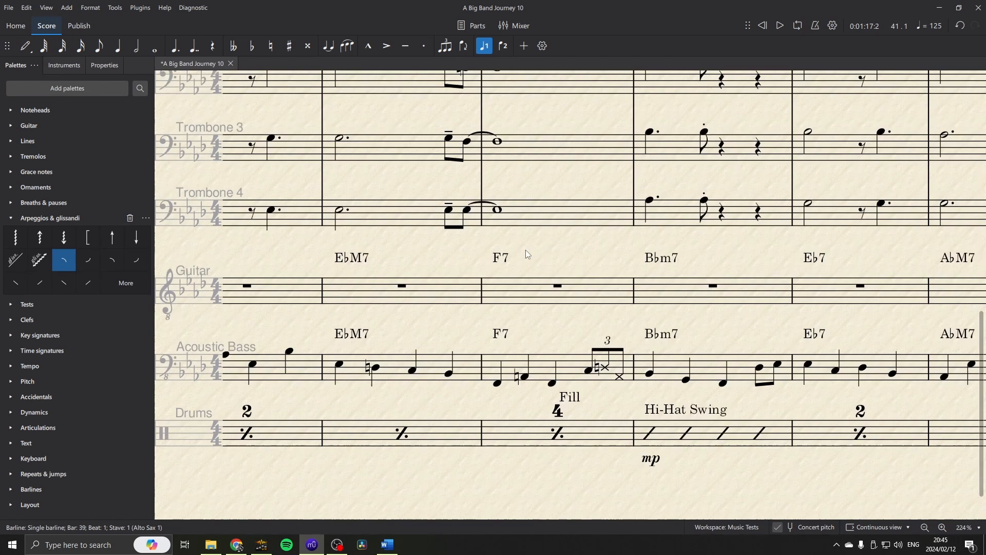
pyautogui.scroll(-2, 525, 249)
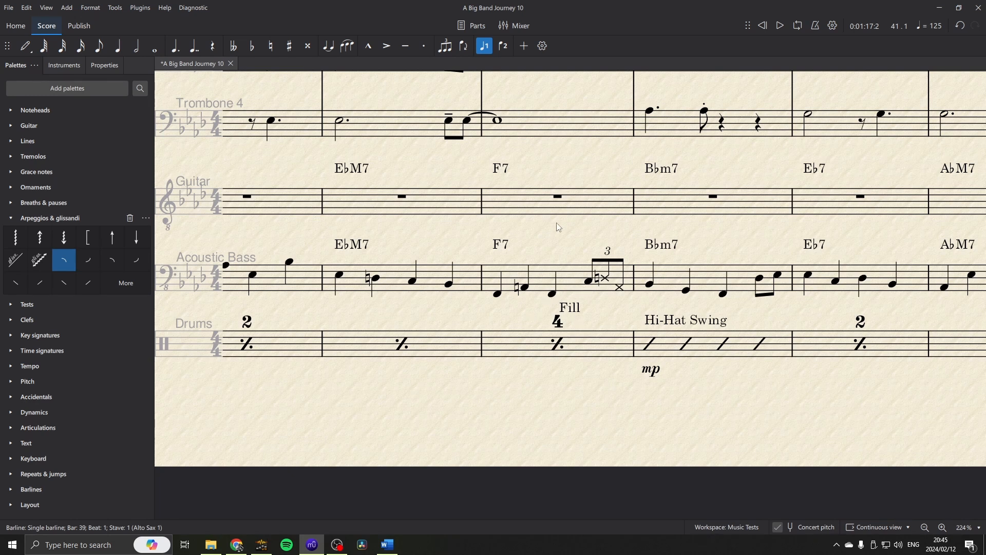
pyautogui.scroll(15, 557, 223)
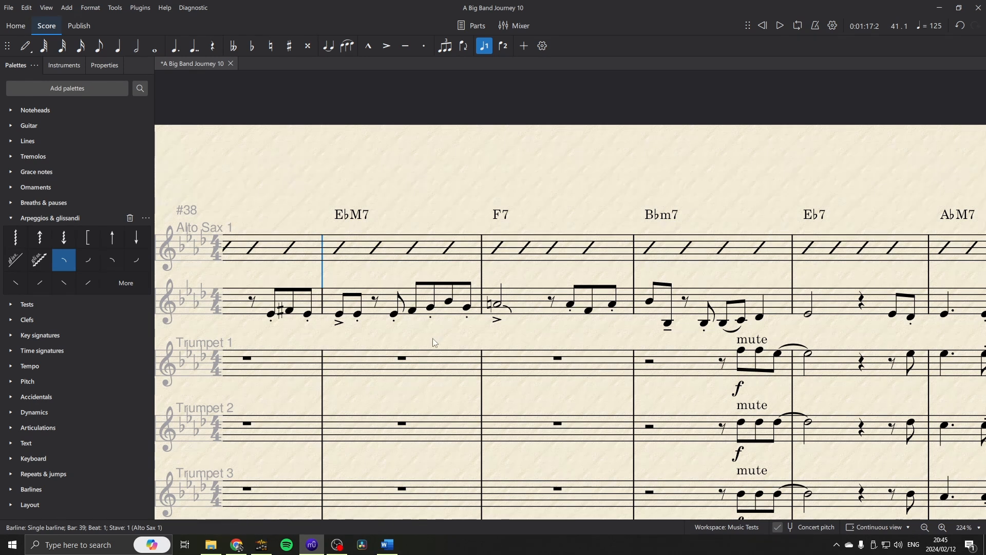
pyautogui.moveTo(433, 338); pyautogui.dragTo(530, 260)
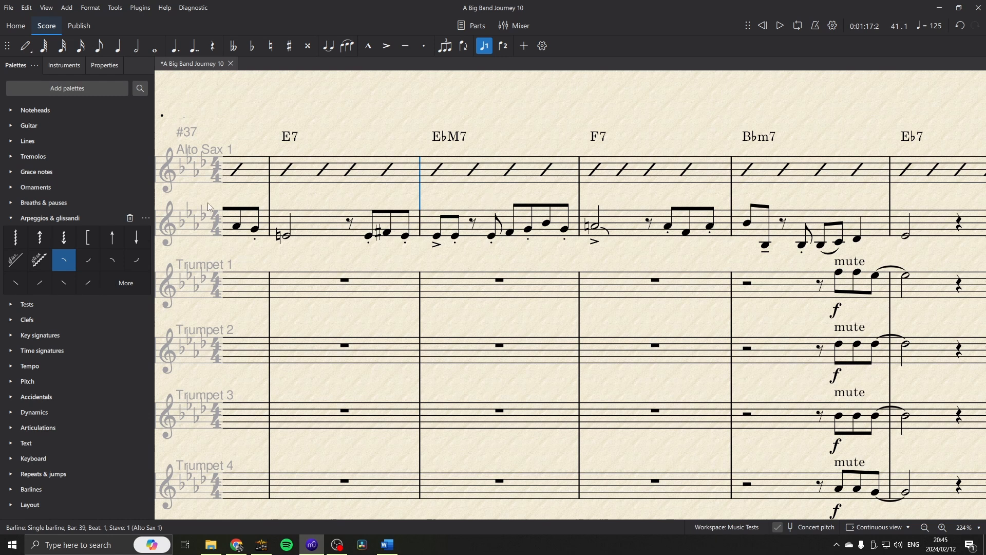
# Step: Hide the second Alto Sax 1 stave and show Alto Sax 2, Tenor Sax 1, Tenor Sax 2 and Bari Sax
pyautogui.click(64, 65)
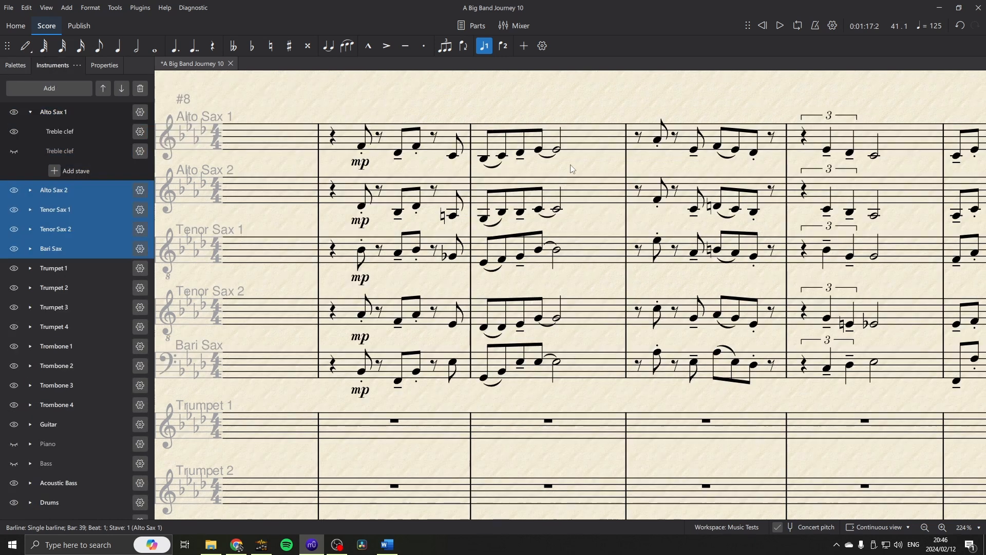
pyautogui.click(576, 161)
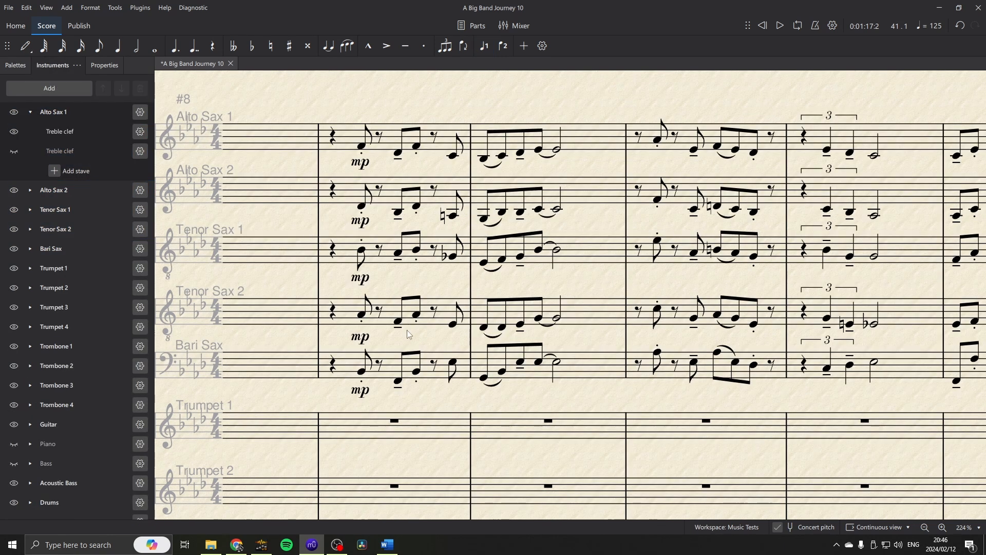
# Step: Select bar 9 across all five saxophone staves and play from there to bar 11
pyautogui.click(343, 151)
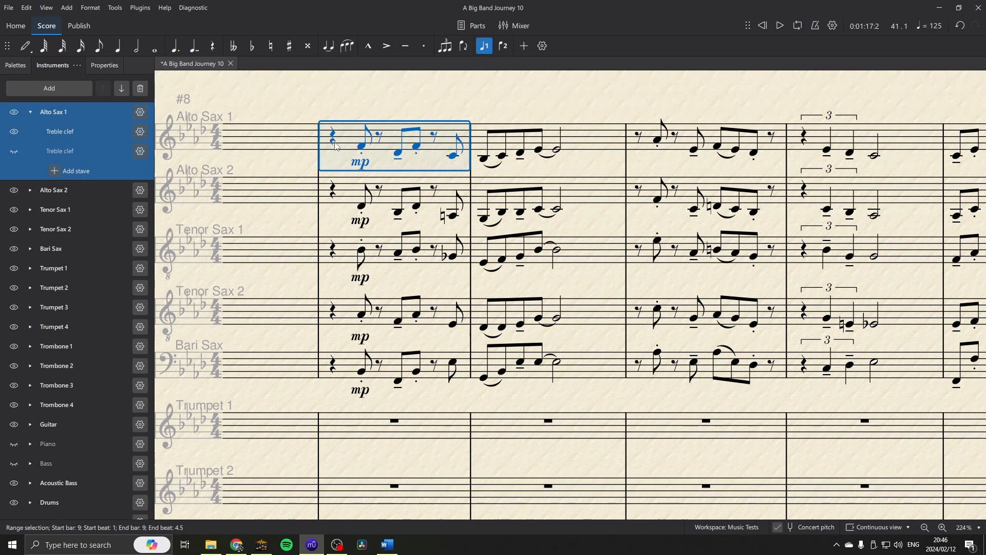
pyautogui.keyDown('shift'); pyautogui.click(347, 360); pyautogui.keyUp('shift')
pyautogui.moveTo(440, 278); pyautogui.dragTo(547, 270)
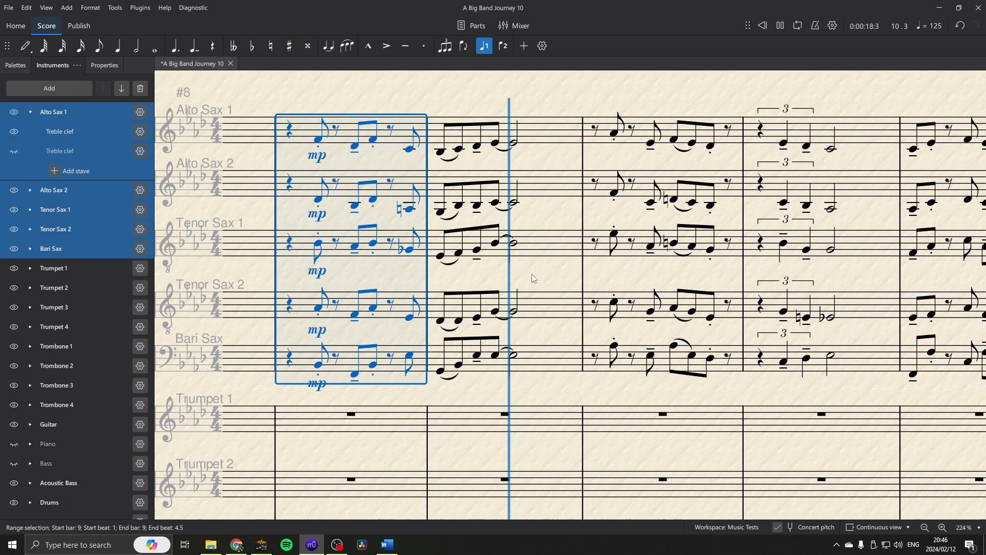
pyautogui.press('space')
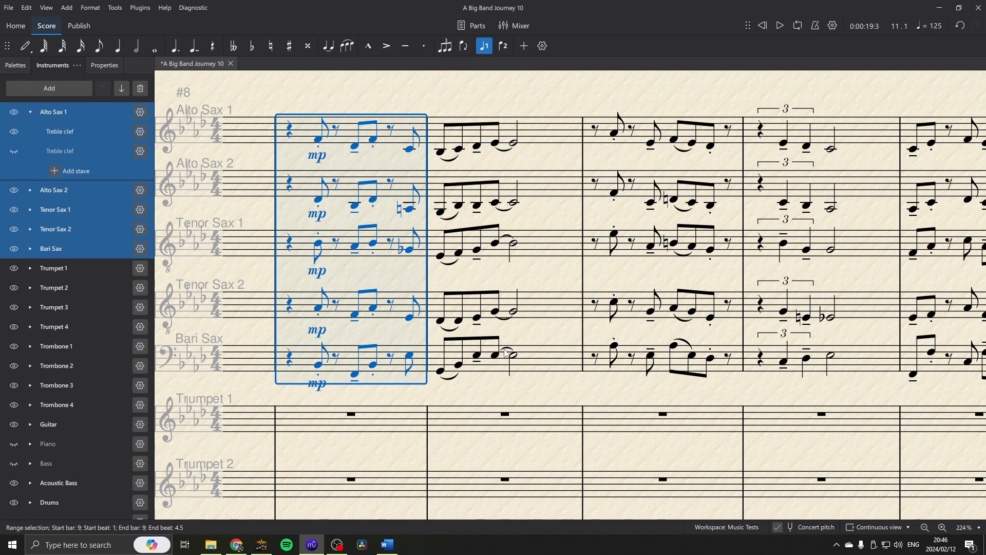
# Step: Add a fall to the beat 3 minims in bar 10 of all five saxophone staves and play the bar
pyautogui.click(514, 143)
pyautogui.keyDown('shift'); pyautogui.click(514, 355); pyautogui.keyUp('shift')
pyautogui.click(16, 64)
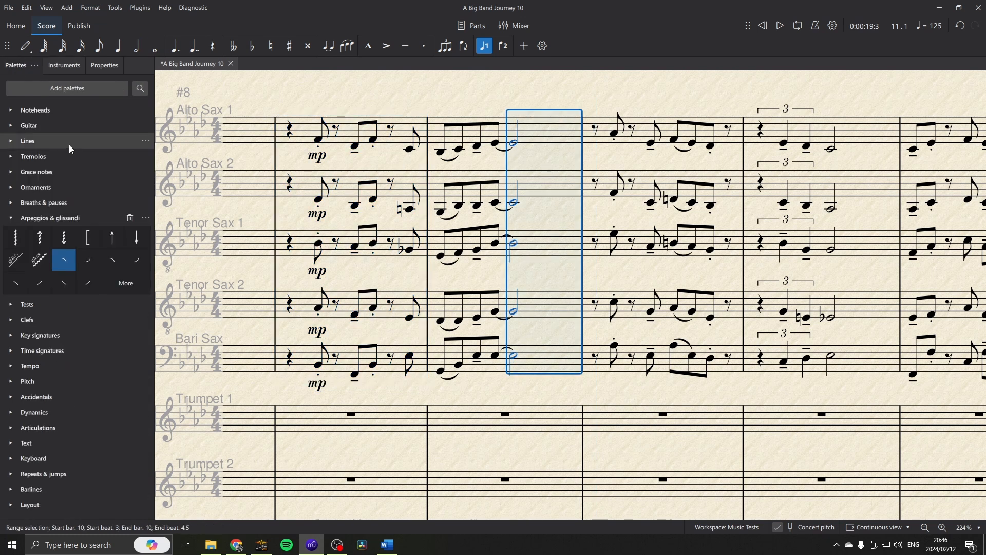
pyautogui.click(60, 264)
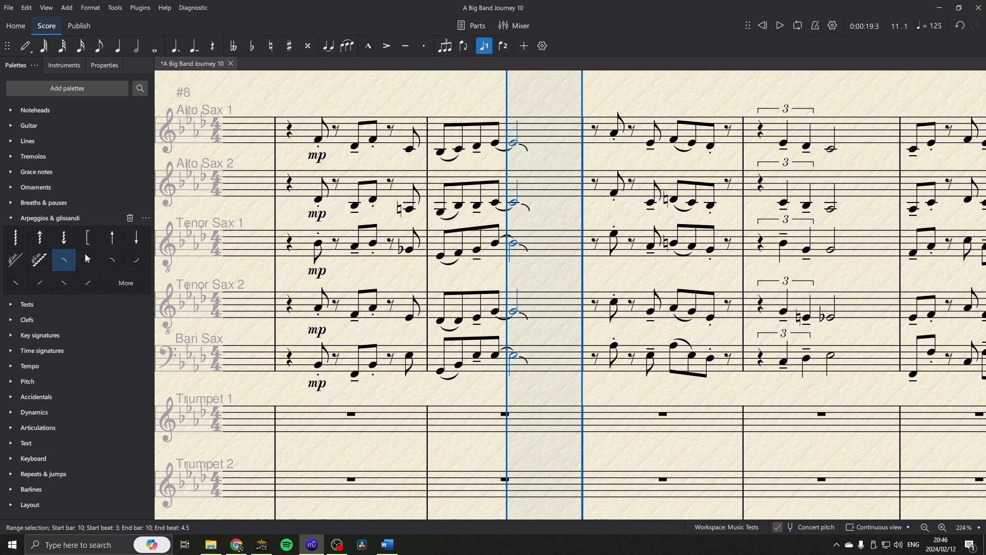
pyautogui.click(436, 122)
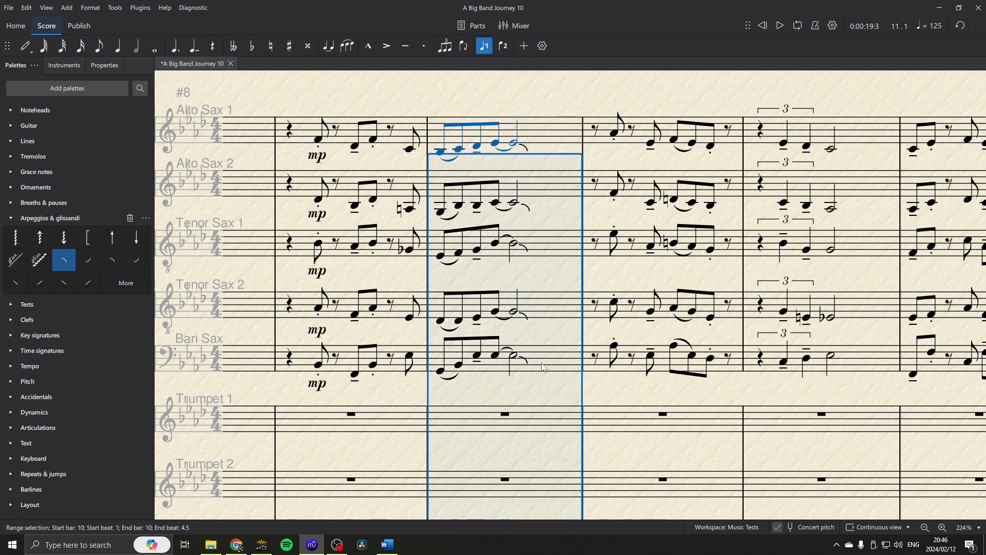
pyautogui.press('space')
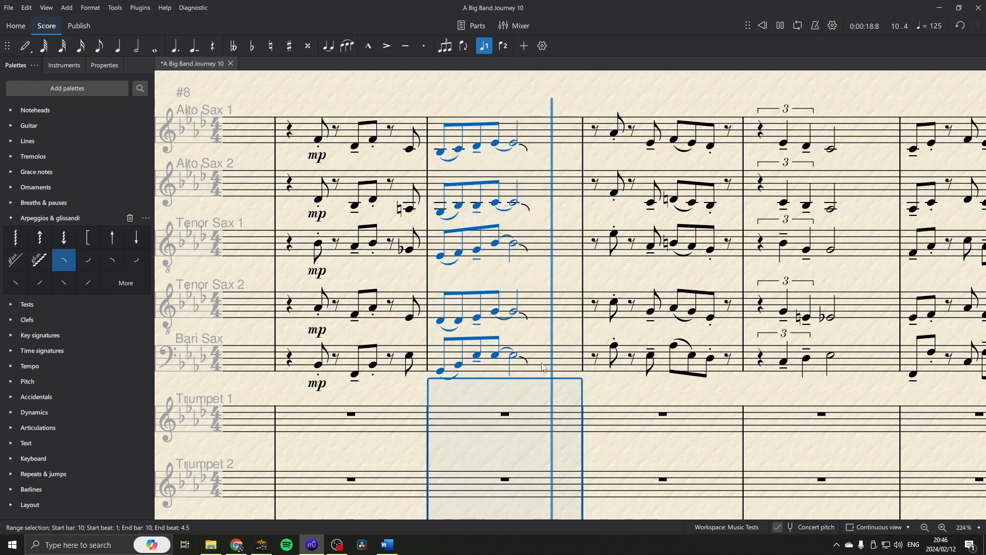
pyautogui.press('space')
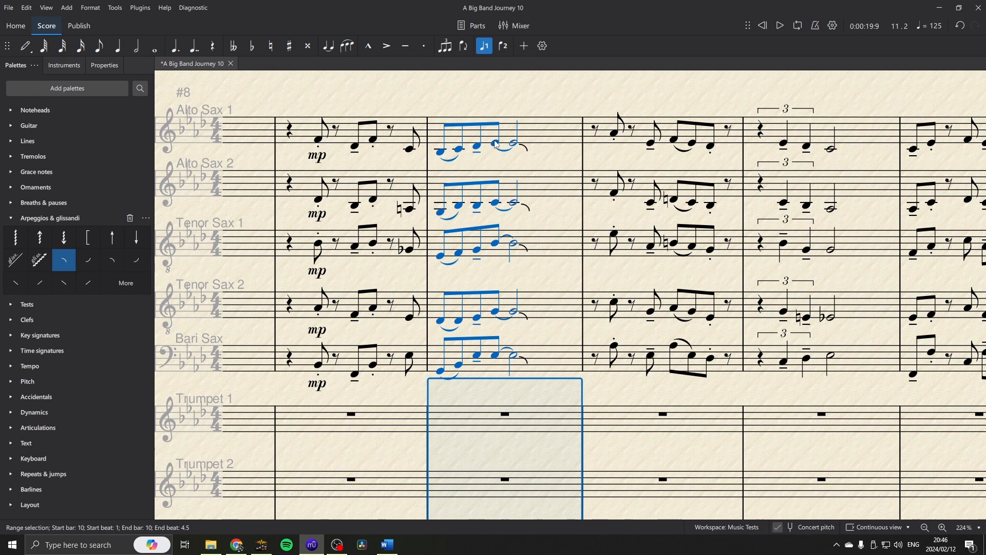
# Step: Delete the tied minims in bar 10 of all five saxophone staves and lengthen the preceding quavers to minims
pyautogui.keyDown('shift'); pyautogui.click(513, 355); pyautogui.keyUp('shift')
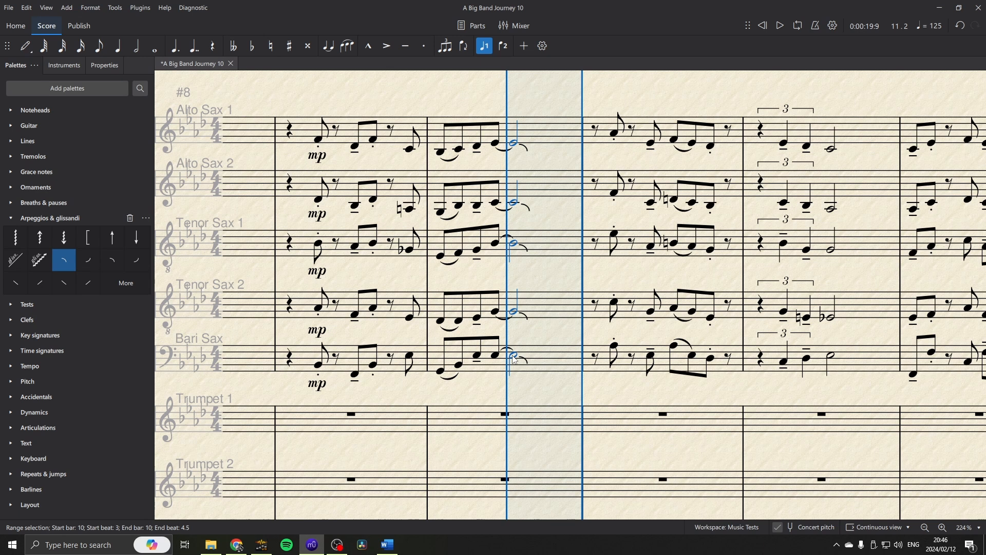
pyautogui.press('Delete')
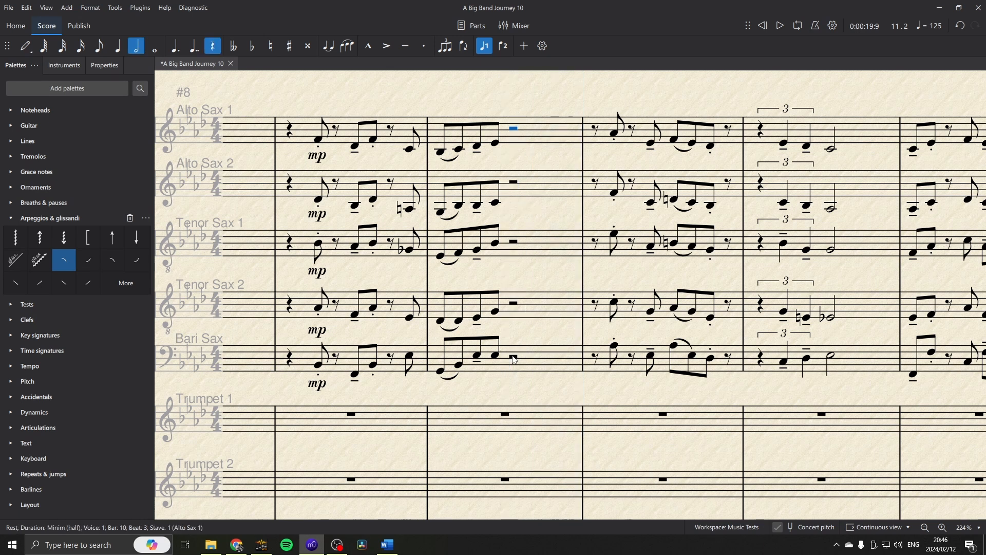
pyautogui.click(495, 143)
pyautogui.keyDown('shift'); pyautogui.click(494, 357); pyautogui.keyUp('shift')
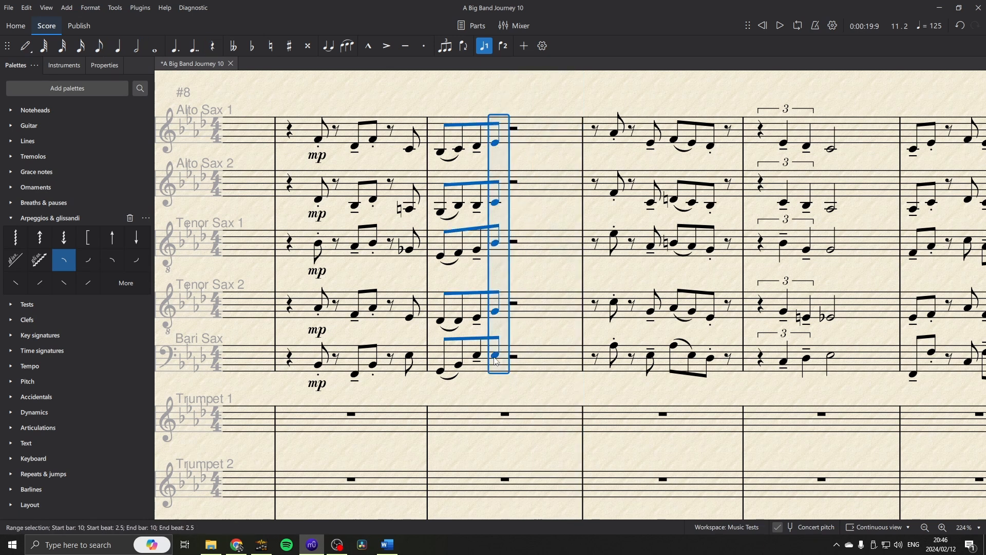
pyautogui.press('6')
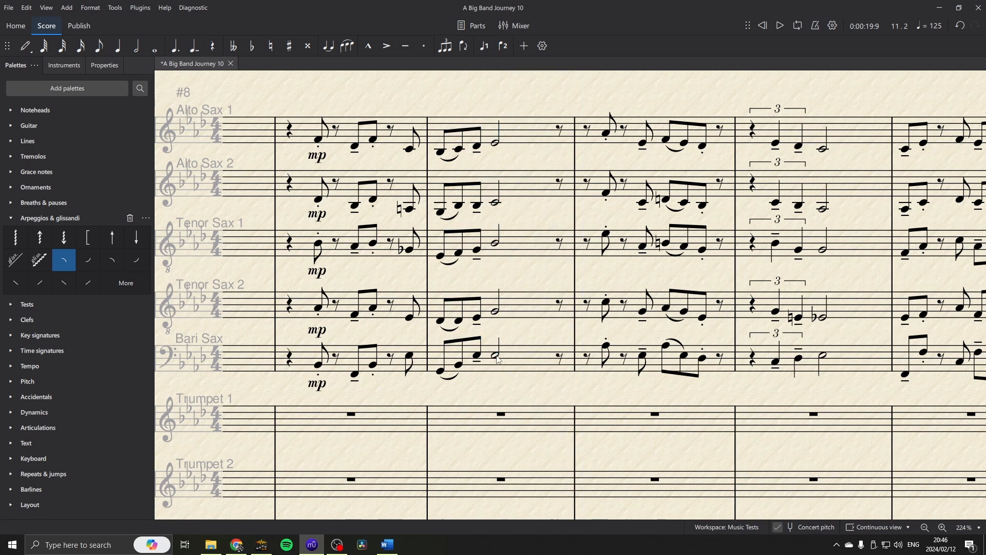
# Step: Add a fall from the Arpeggios & glissandi palette to the syncopated minims in bar 10 of all five saxophones and play the bar
pyautogui.click(496, 142)
pyautogui.keyDown('shift'); pyautogui.click(496, 357); pyautogui.keyUp('shift')
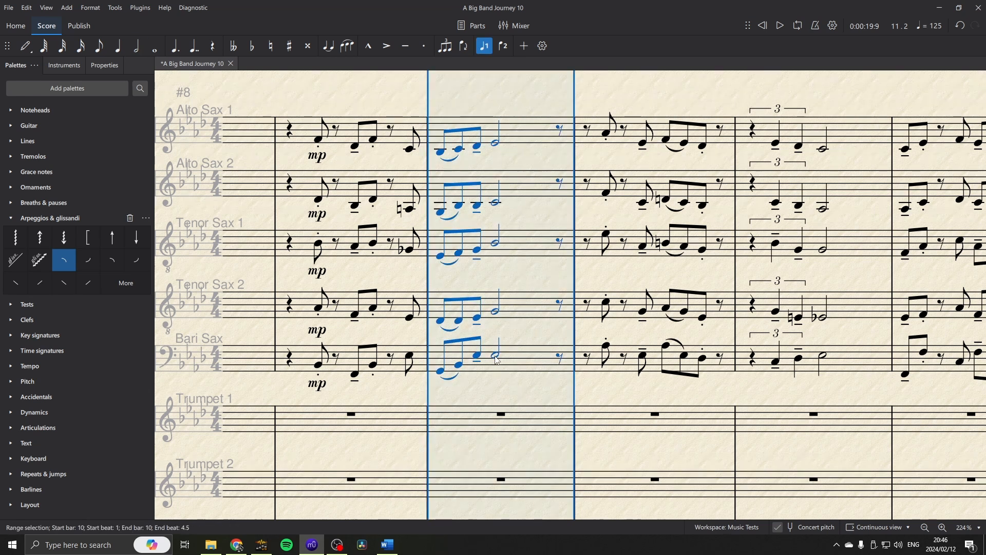
pyautogui.click(496, 356)
pyautogui.keyDown('shift'); pyautogui.click(496, 144); pyautogui.keyUp('shift')
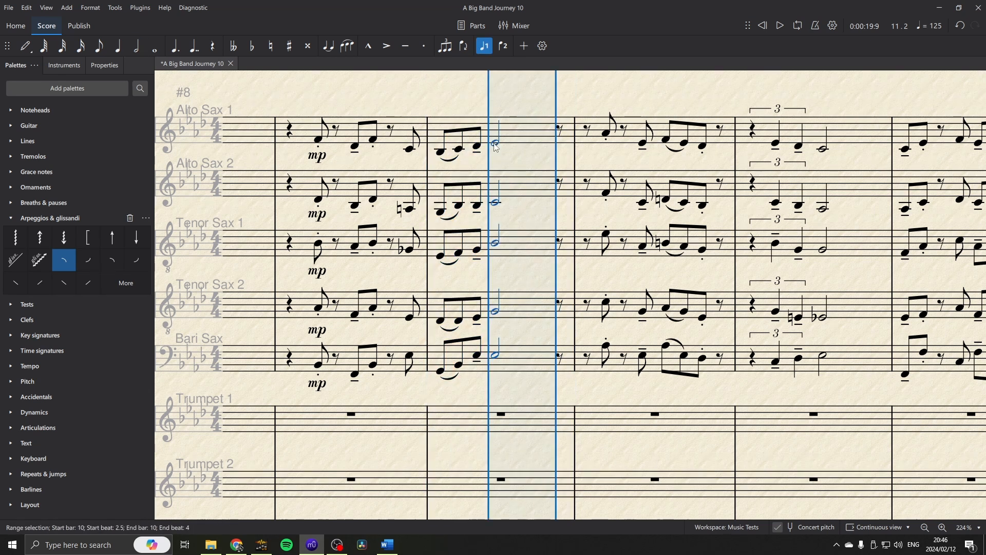
pyautogui.click(63, 260)
pyautogui.keyDown('shift'); pyautogui.click(445, 130); pyautogui.keyUp('shift')
pyautogui.press('space')
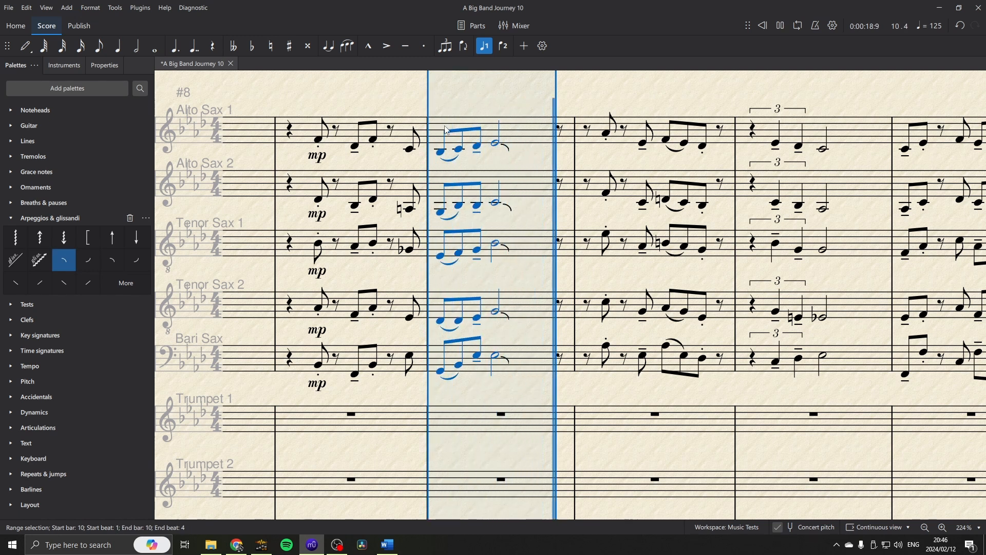
pyautogui.press('space')
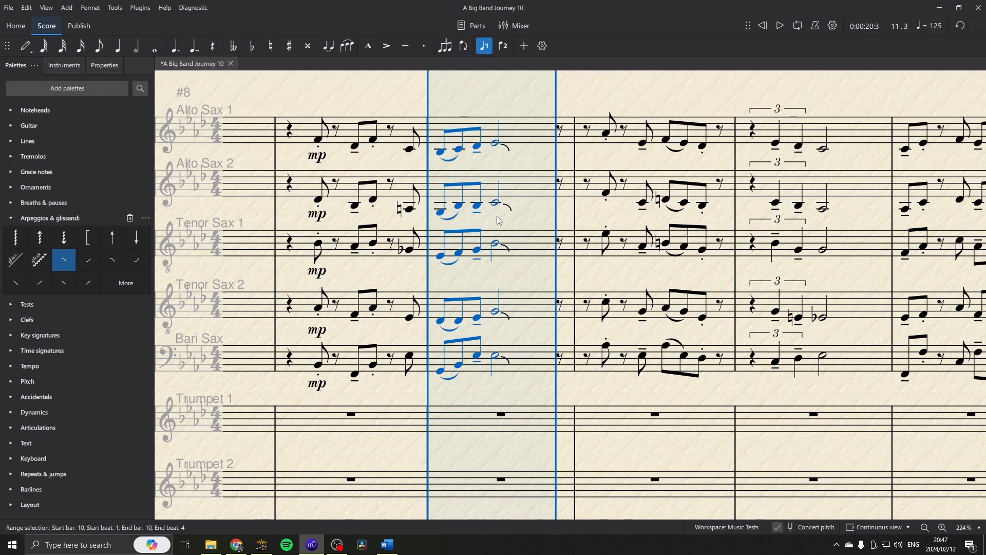
# Step: Try the notes with falls in bar 10 as quavers across all five saxophone staves and play the bar
pyautogui.press('Right')
pyautogui.keyDown('shift'); pyautogui.click(497, 361); pyautogui.keyUp('shift')
pyautogui.press('4')
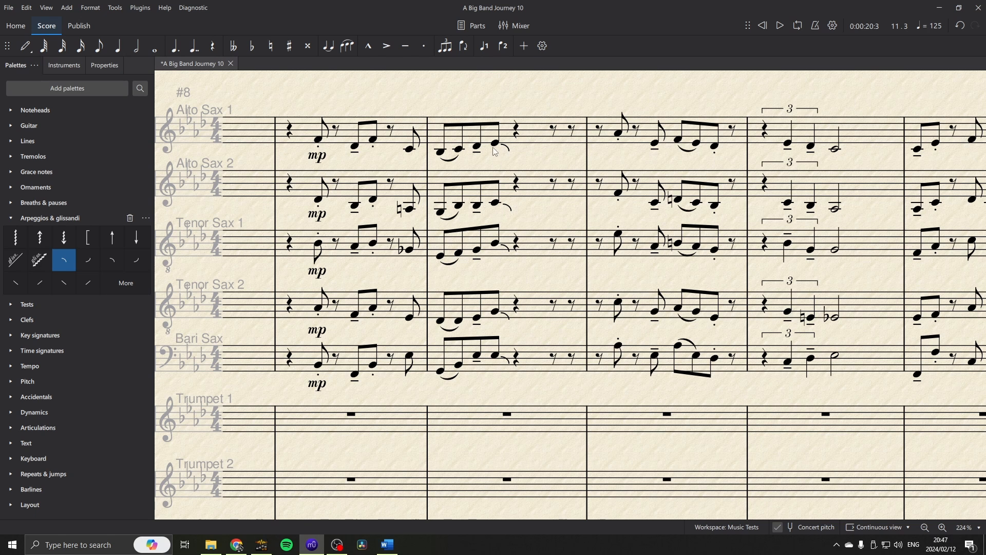
pyautogui.click(435, 137)
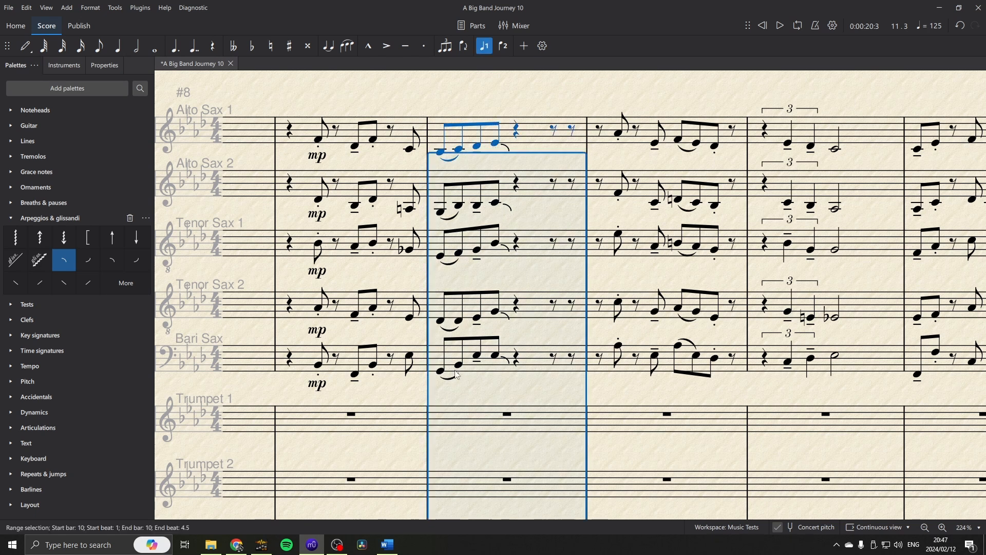
pyautogui.keyDown('shift'); pyautogui.click(455, 354); pyautogui.keyUp('shift')
pyautogui.press('space')
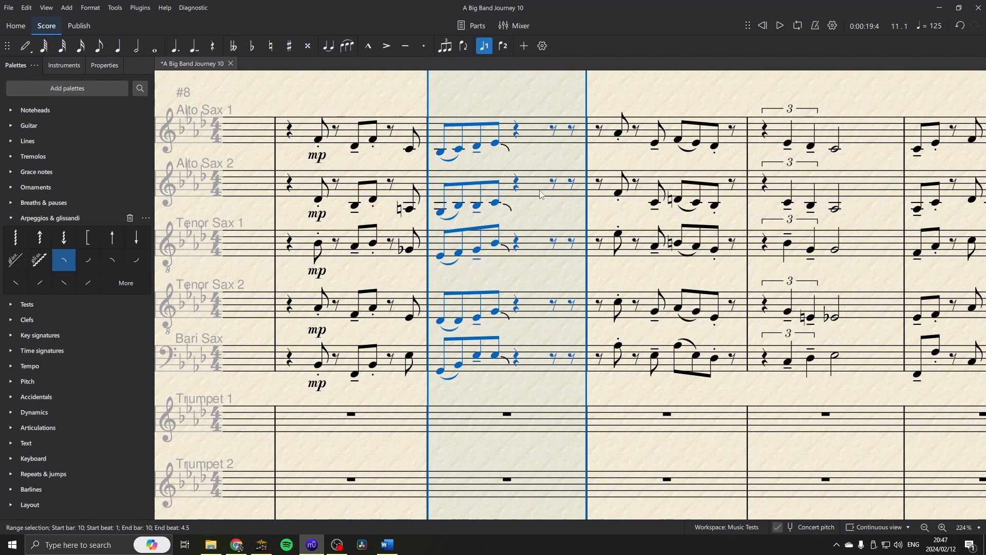
# Step: Lengthen the quavers with falls in bar 10 of all five saxophone staves to minims and save the score
pyautogui.click(496, 144)
pyautogui.keyDown('shift'); pyautogui.click(497, 355); pyautogui.keyUp('shift')
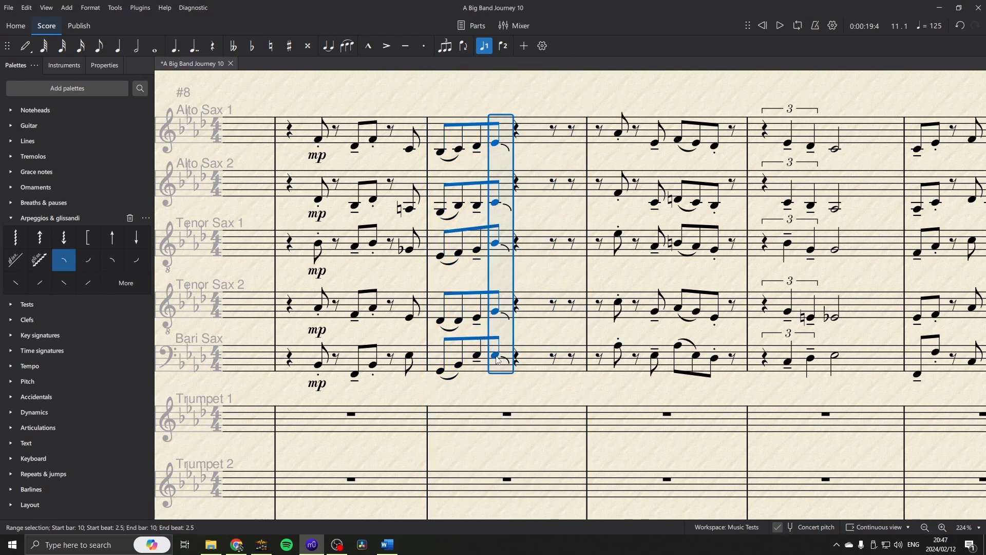
pyautogui.press('6')
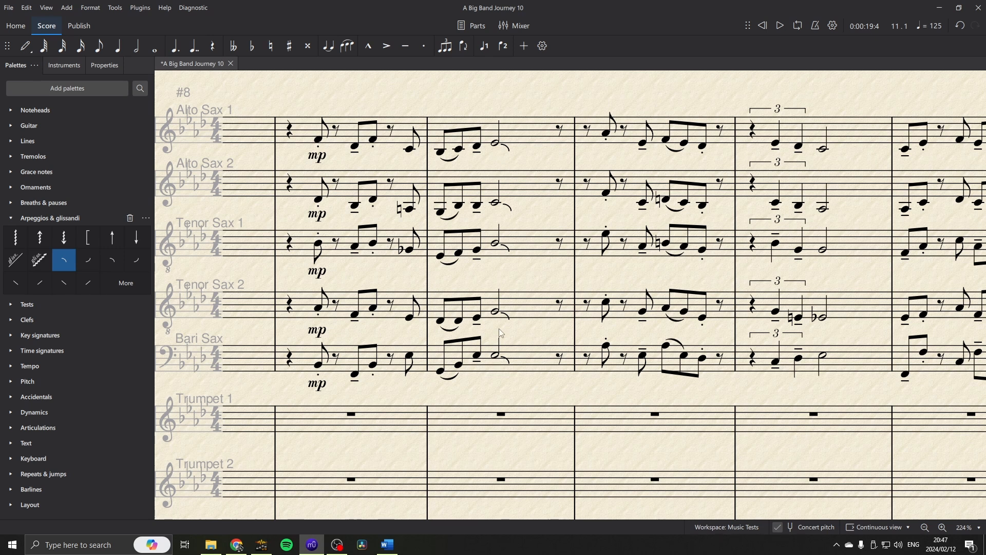
pyautogui.click(528, 365)
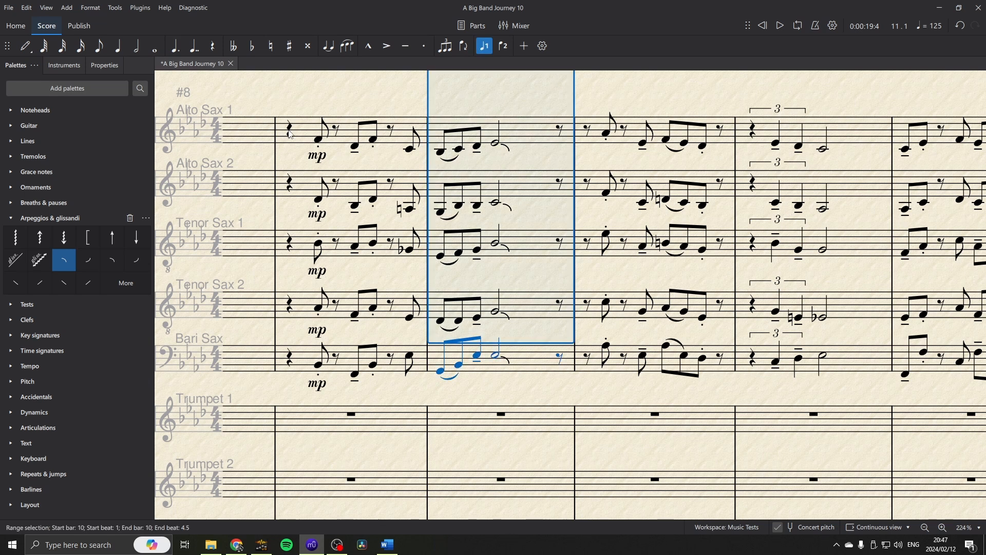
pyautogui.click(319, 112)
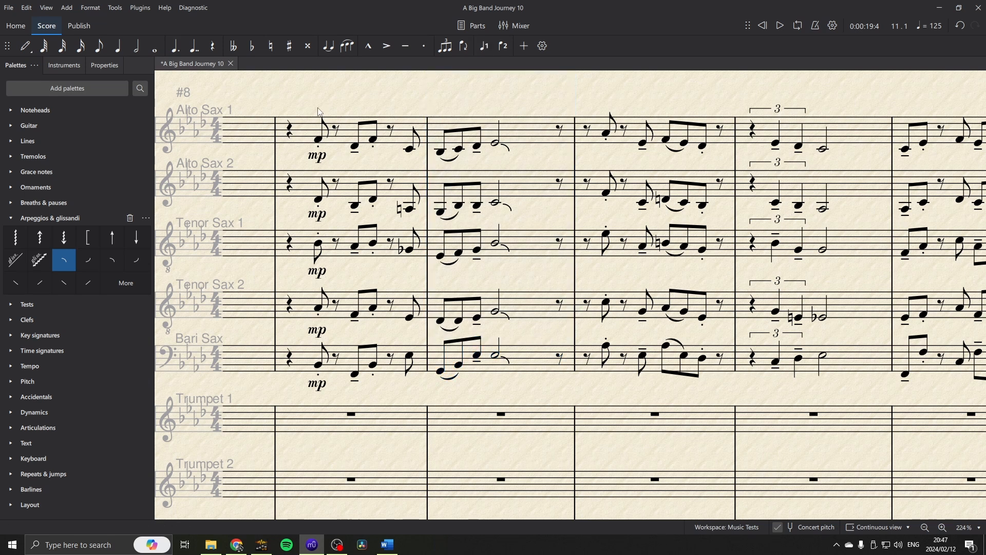
pyautogui.hotkey('ctrl', 's')
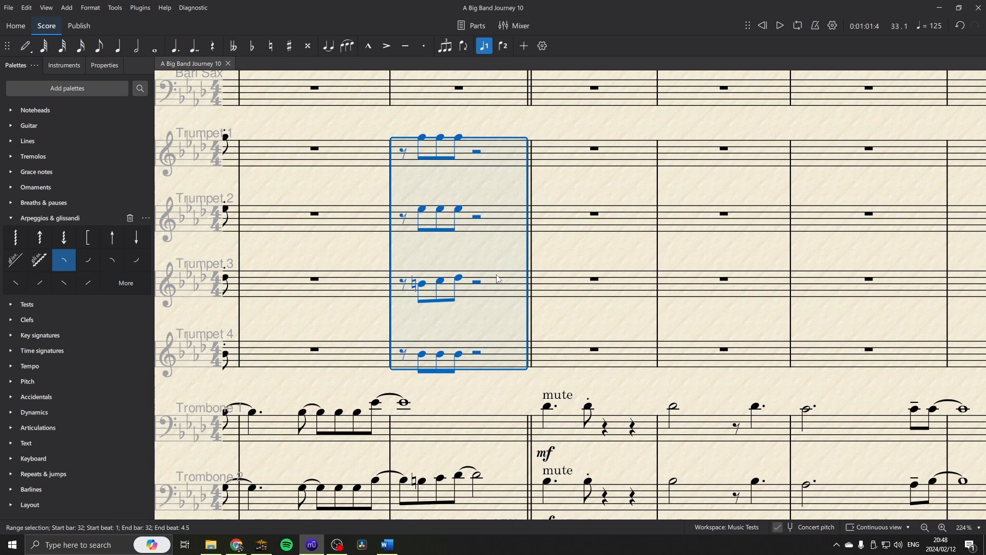
# Step: Add a fall to the last quaver in bar 32 of all four trumpet staves and play the bar
pyautogui.click(459, 137)
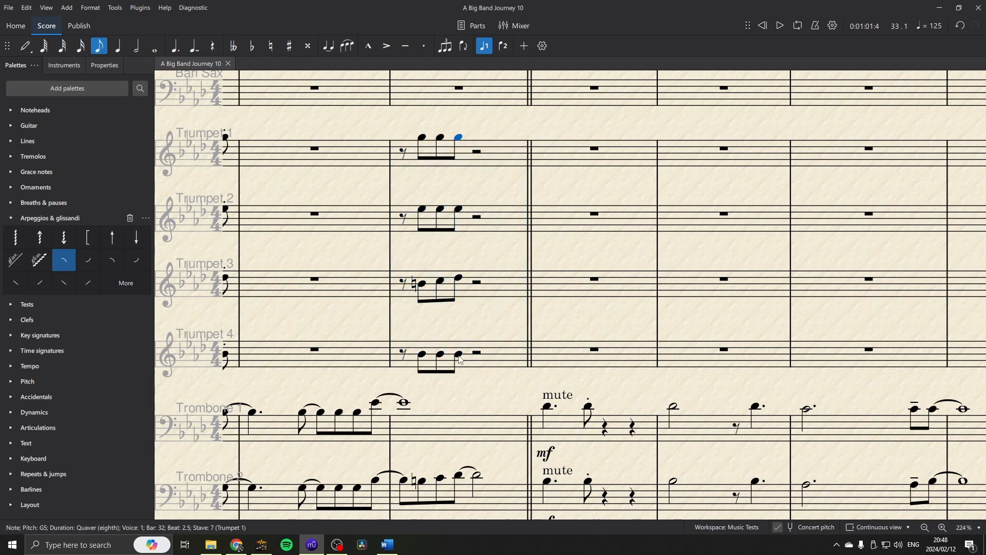
pyautogui.keyDown('shift'); pyautogui.click(459, 354); pyautogui.keyUp('shift')
pyautogui.click(64, 260)
pyautogui.click(506, 359)
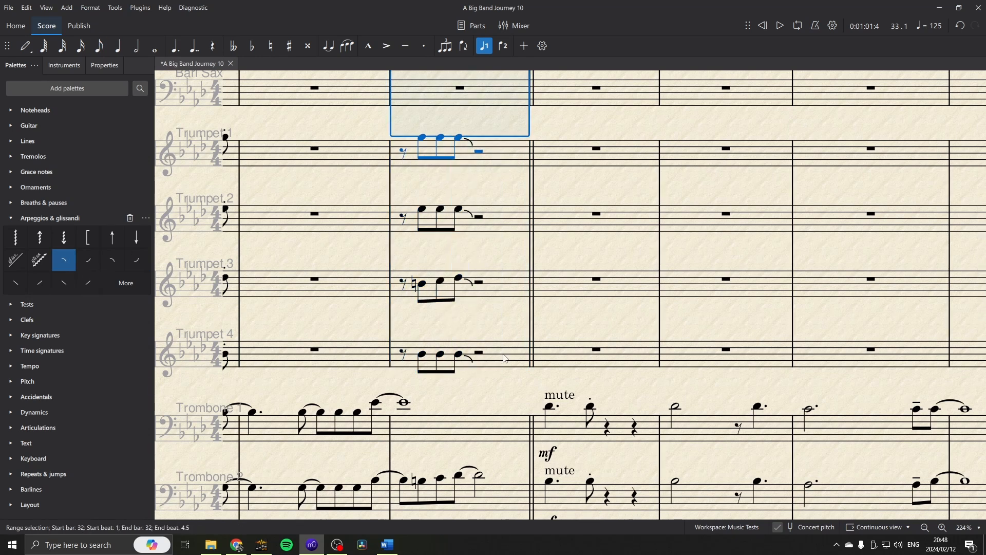
pyautogui.press('space')
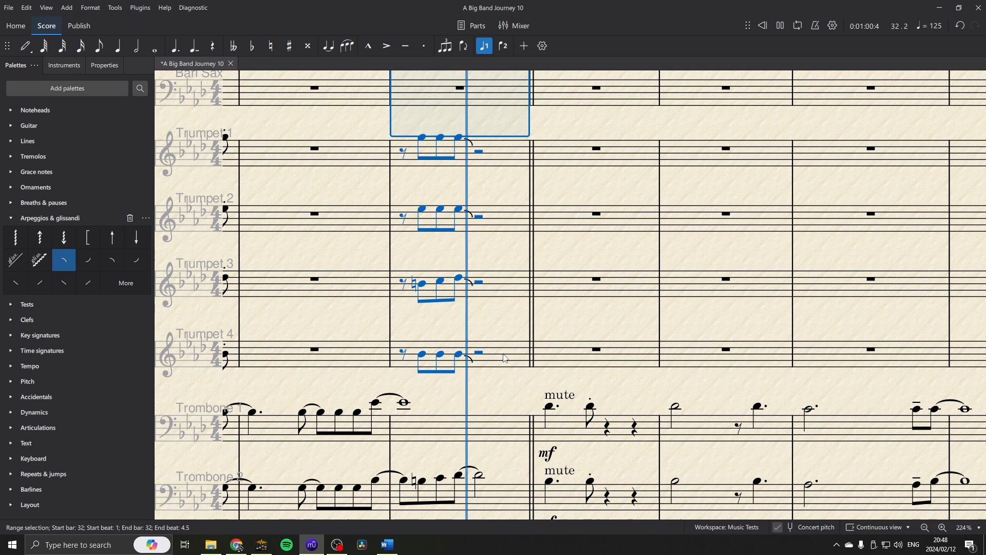
pyautogui.press('space')
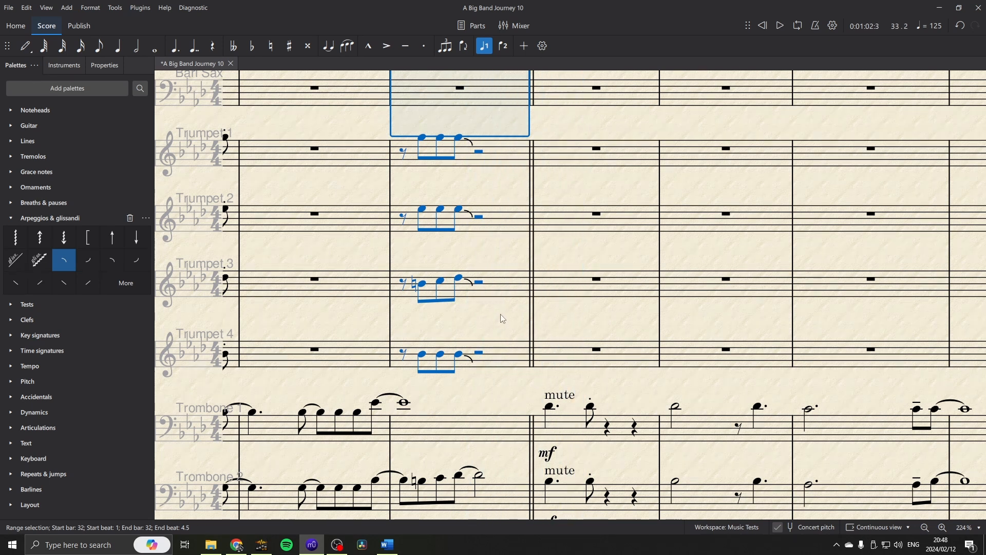
# Step: Lengthen the quavers with falls in bar 32 of all four trumpet staves to dotted crotchets
pyautogui.click(459, 137)
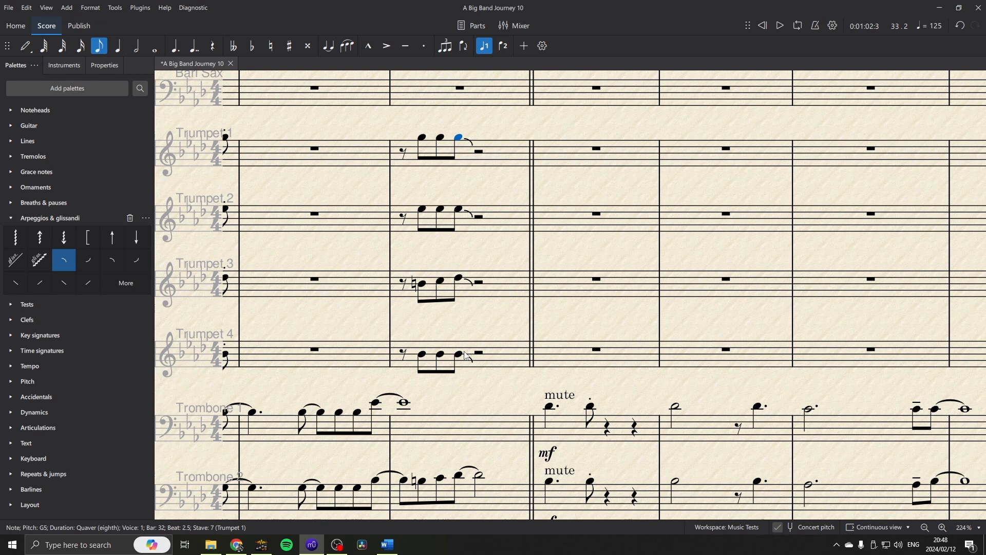
pyautogui.keyDown('shift'); pyautogui.click(461, 359); pyautogui.keyUp('shift')
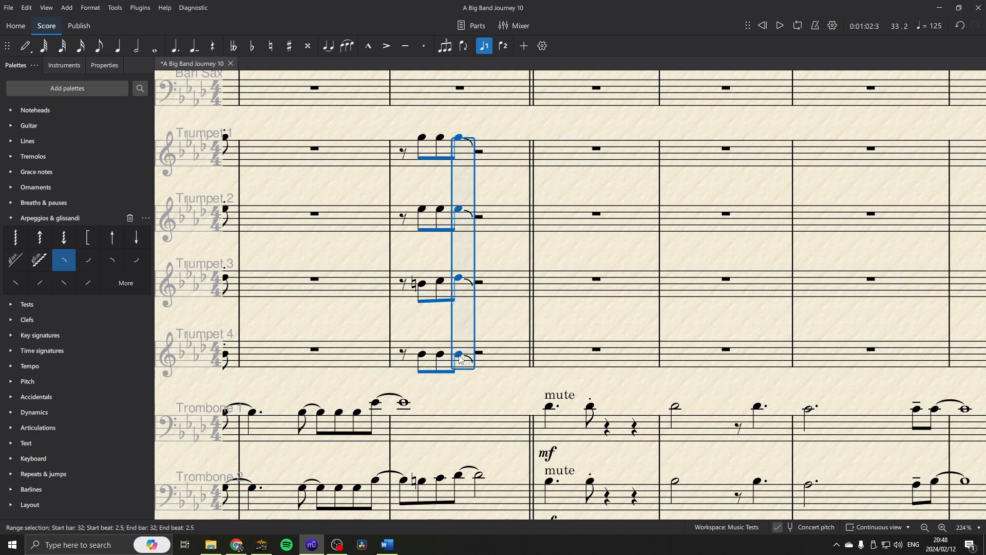
pyautogui.press('6')
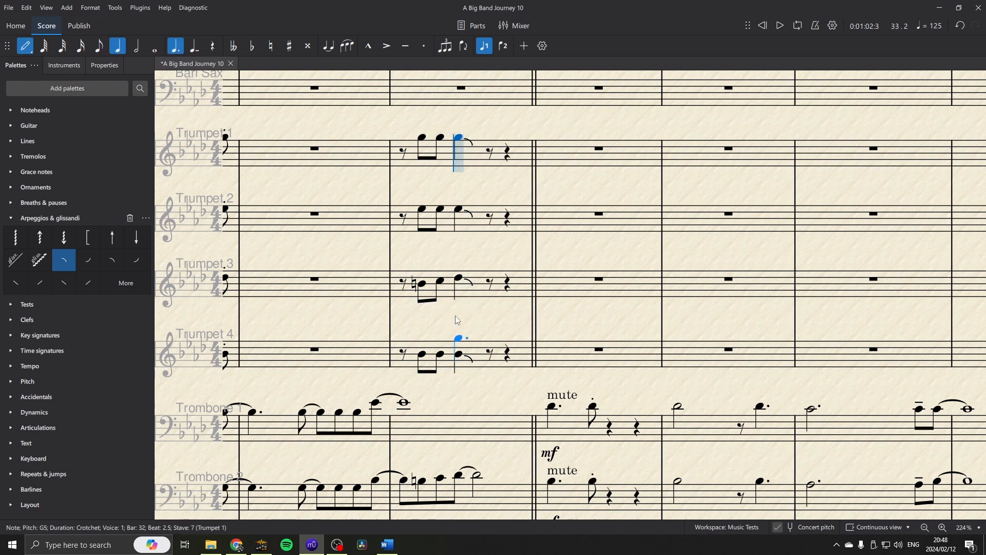
pyautogui.click(456, 138)
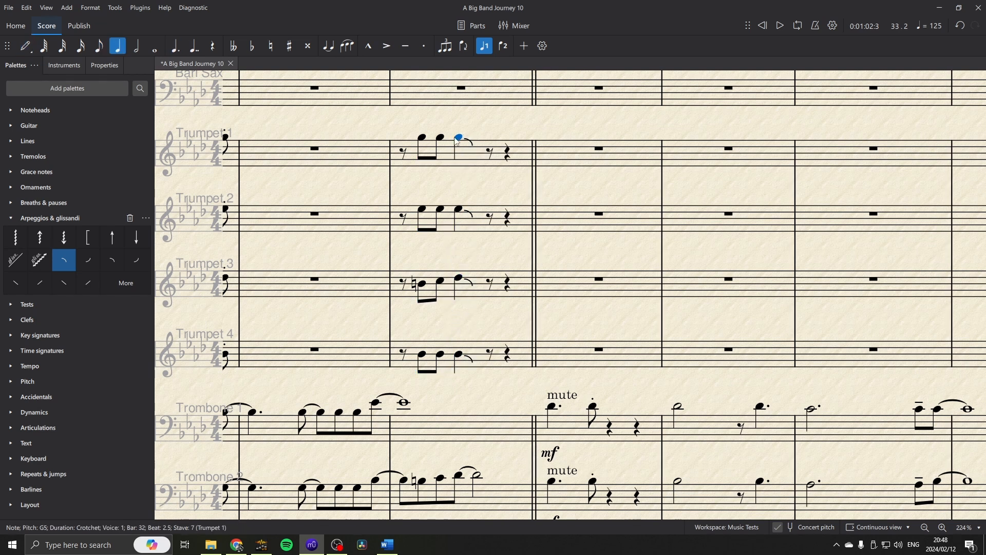
pyautogui.keyDown('shift'); pyautogui.click(459, 358); pyautogui.keyUp('shift')
pyautogui.press('.')
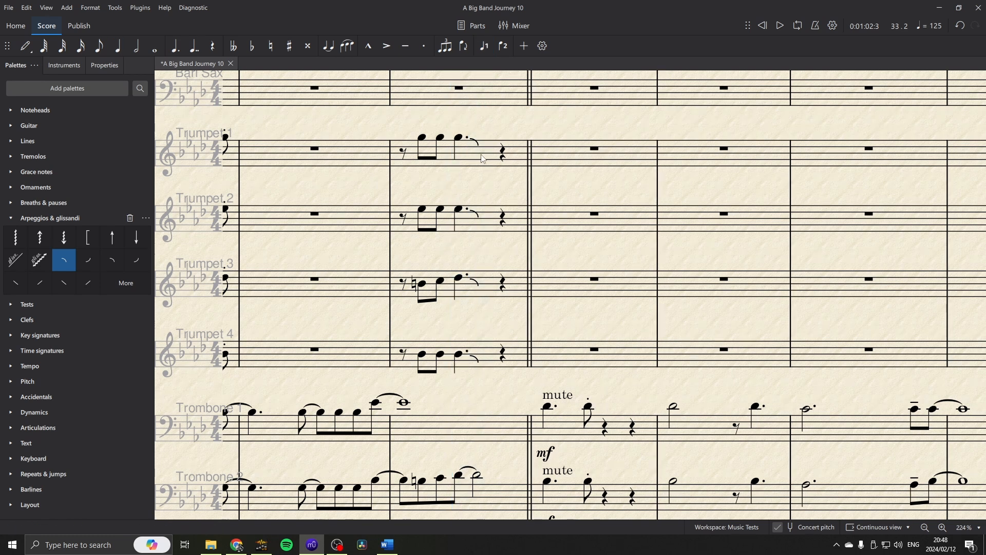
# Step: Select bar 32 across the four trumpet staves and play it to hear the longer falls
pyautogui.click(482, 156)
pyautogui.keyDown('shift'); pyautogui.click(489, 359); pyautogui.keyUp('shift')
pyautogui.press('space')
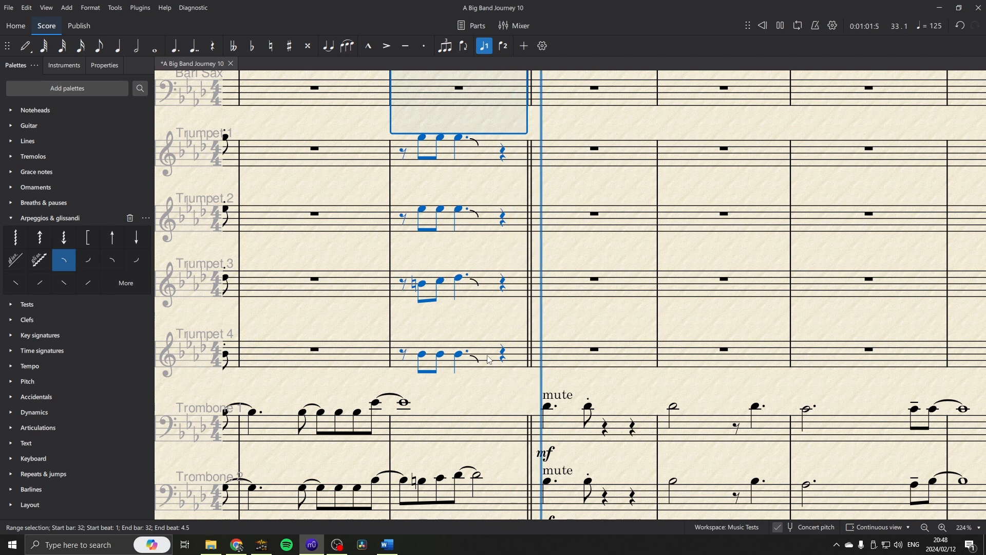
pyautogui.press('space')
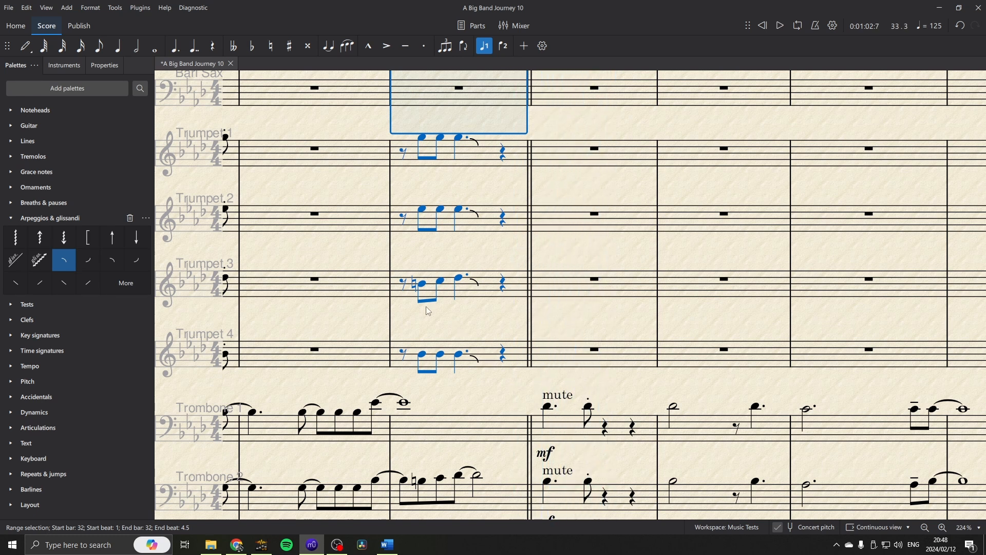
# Step: Add an accent to the dotted crotchets in bar 32 of all four trumpet staves and play the bar
pyautogui.click(460, 139)
pyautogui.keyDown('shift'); pyautogui.click(460, 358); pyautogui.keyUp('shift')
pyautogui.hotkey('shift', 'v')
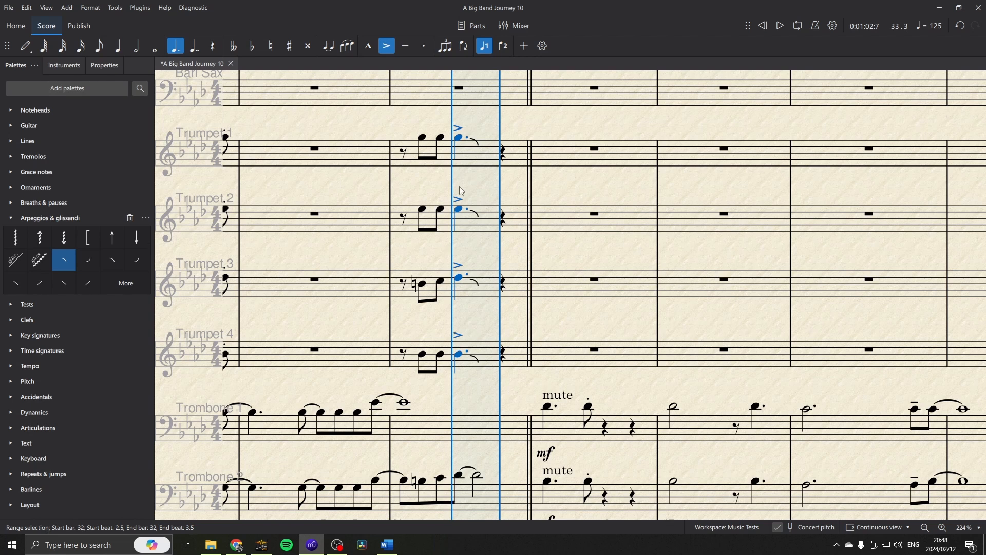
pyautogui.keyDown('shift'); pyautogui.click(484, 359); pyautogui.keyUp('shift')
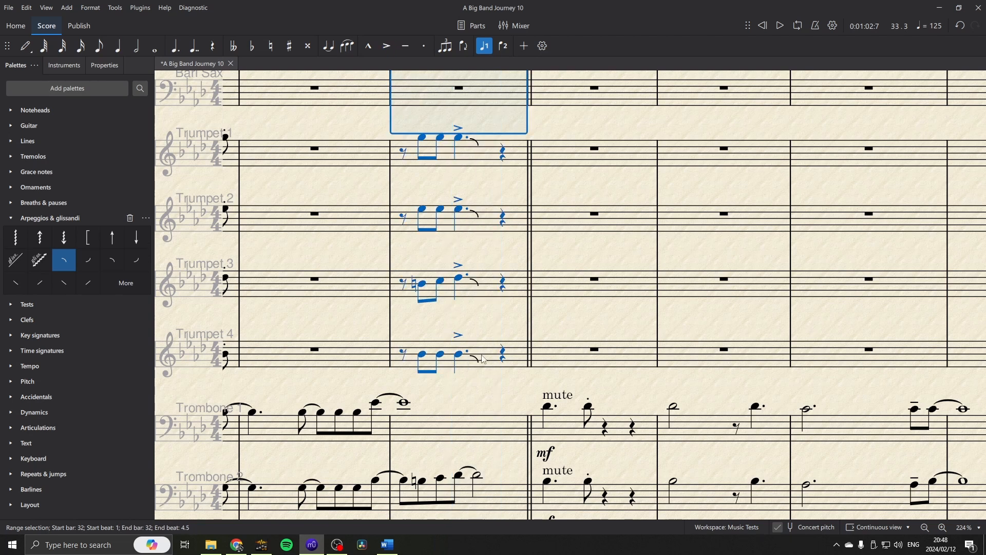
pyautogui.press('space')
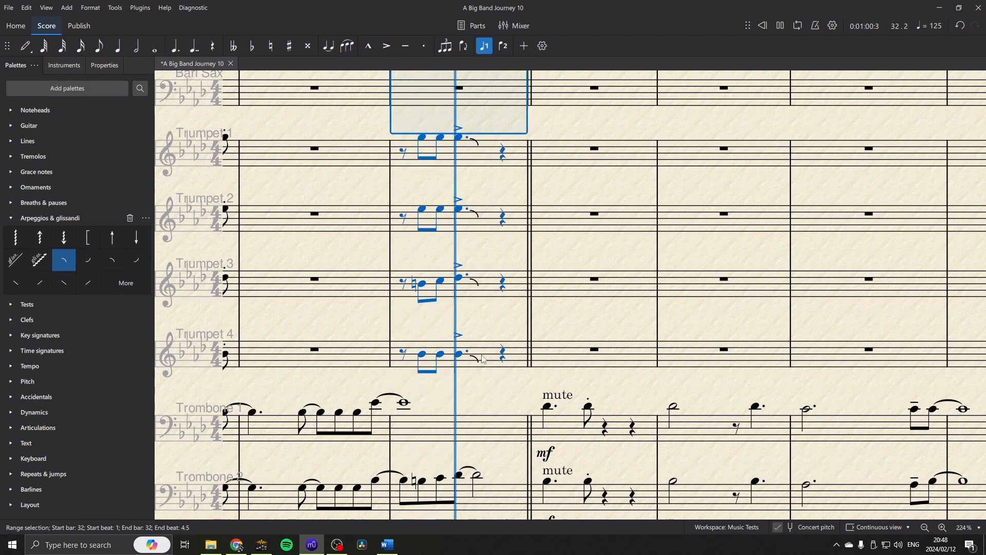
# Step: Stop the playback and clear the selection of bar 32 on the trumpet staves
pyautogui.press('space')
pyautogui.press('Escape')
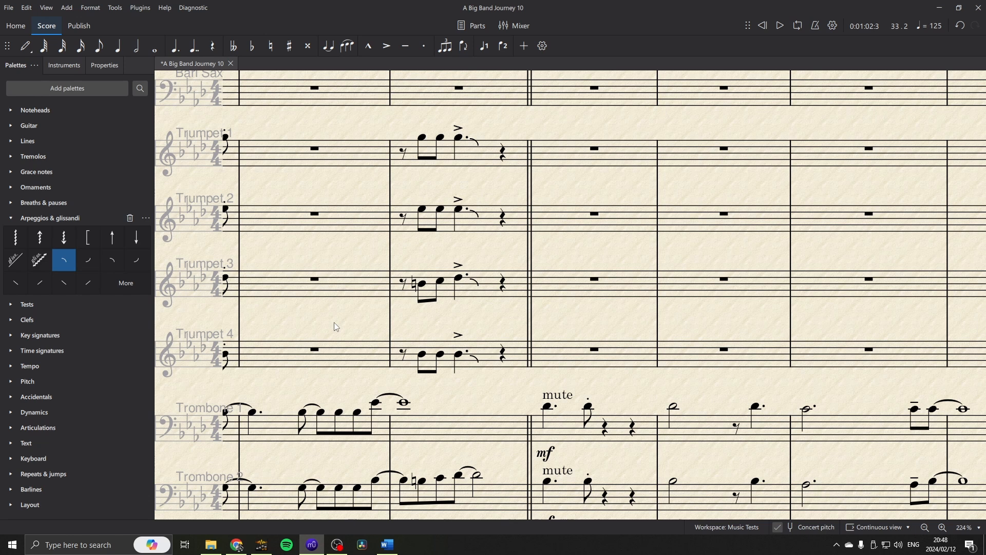
pyautogui.moveTo(355, 319); pyautogui.dragTo(794, 207)
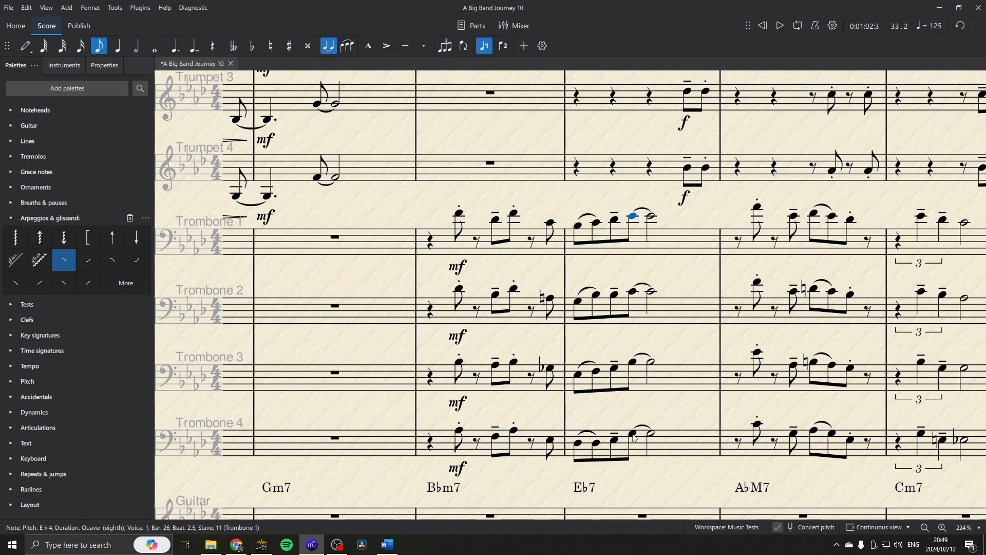
pyautogui.keyDown('shift'); pyautogui.click(632, 434); pyautogui.keyUp('shift')
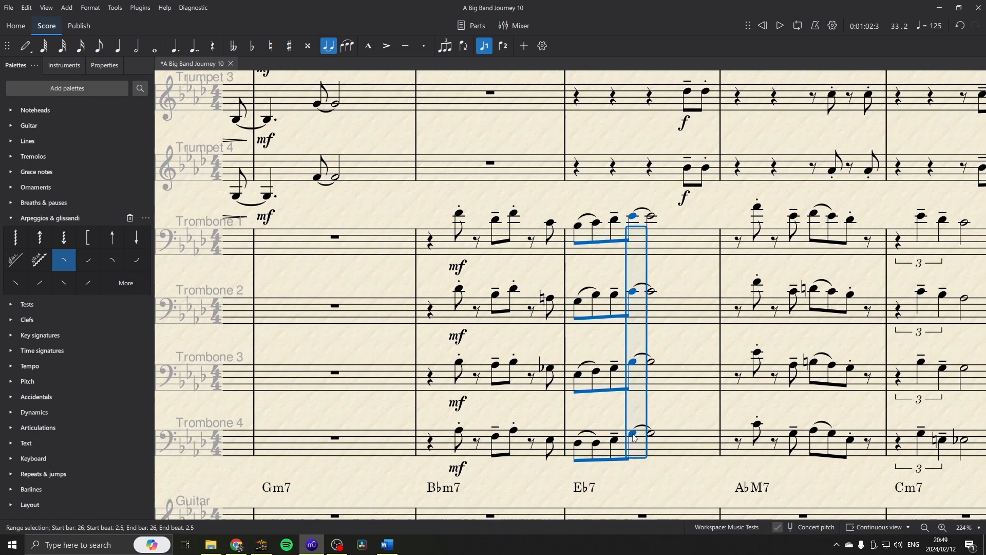
pyautogui.press('6')
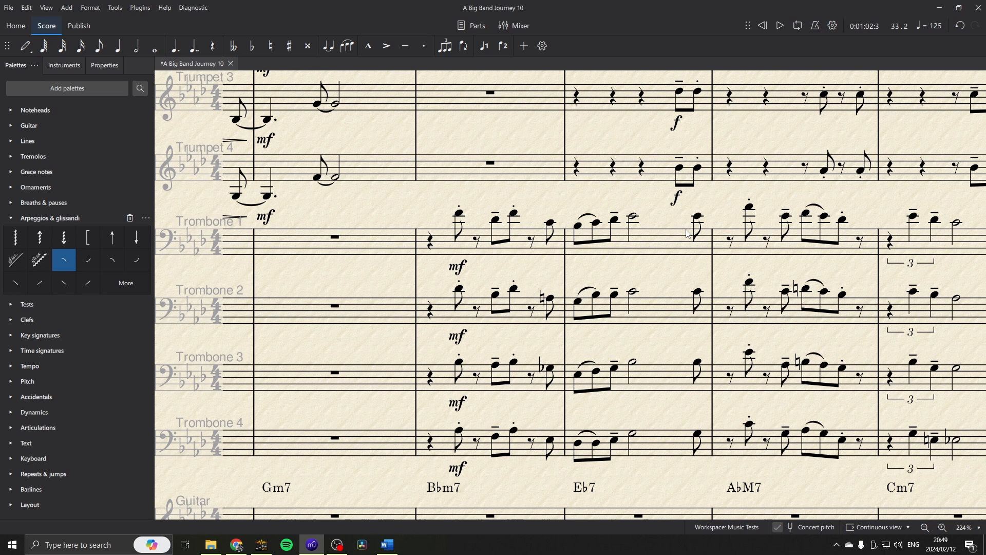
pyautogui.hotkey('ctrl', 'z')
# Step: Delete the tied minims in bar 26 of all four trombone staves and lengthen the quavers before them to minims
pyautogui.click(652, 217)
pyautogui.keyDown('shift'); pyautogui.click(653, 435); pyautogui.keyUp('shift')
pyautogui.press('Delete')
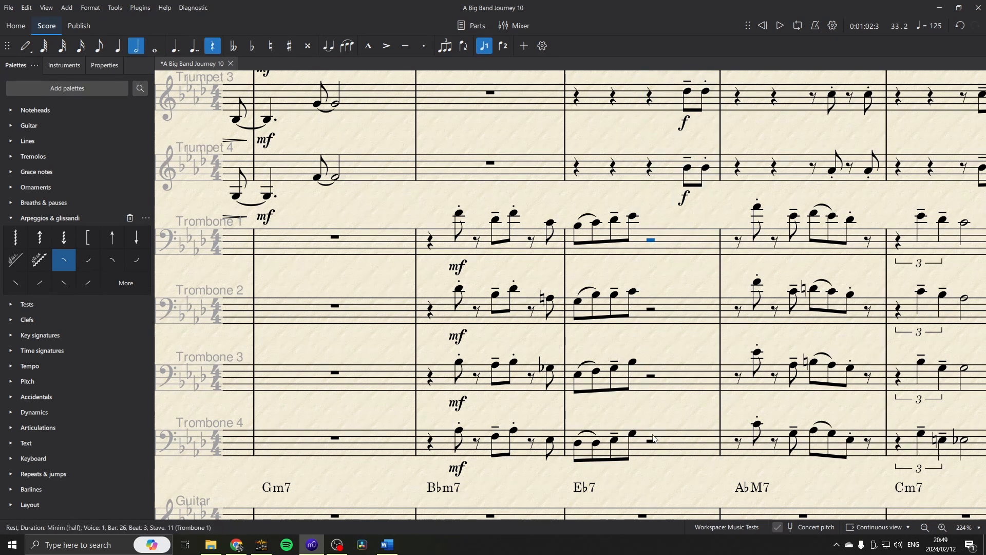
pyautogui.click(635, 219)
pyautogui.keyDown('shift'); pyautogui.click(635, 439); pyautogui.keyUp('shift')
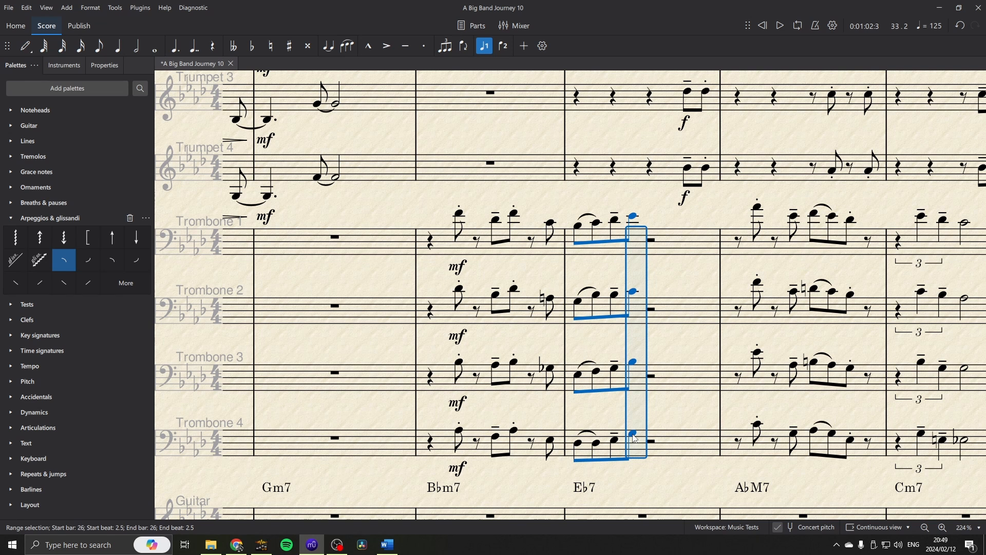
pyautogui.press('7')
# Step: Add a fall to the minims in bar 26 of all four trombone staves
pyautogui.click(636, 218)
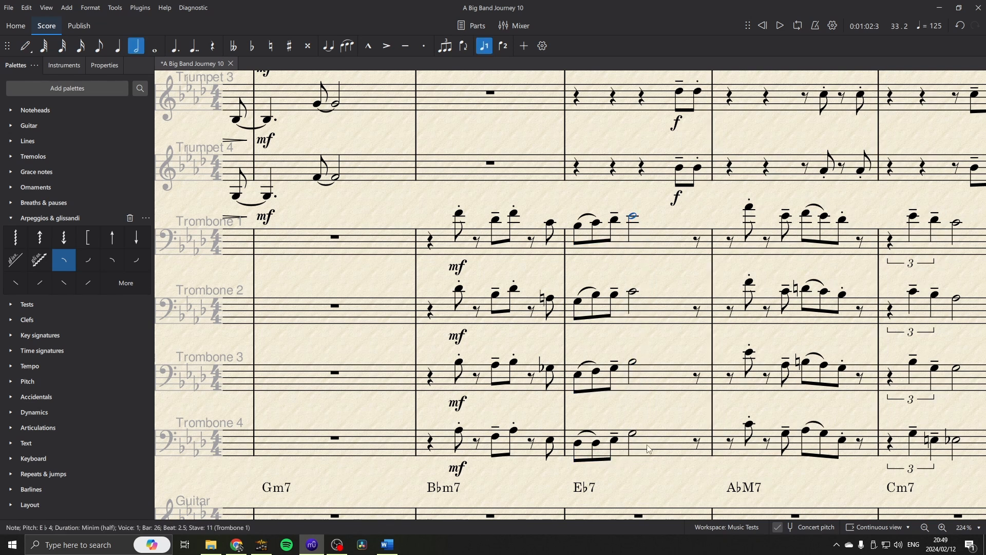
pyautogui.keyDown('shift'); pyautogui.click(635, 439); pyautogui.keyUp('shift')
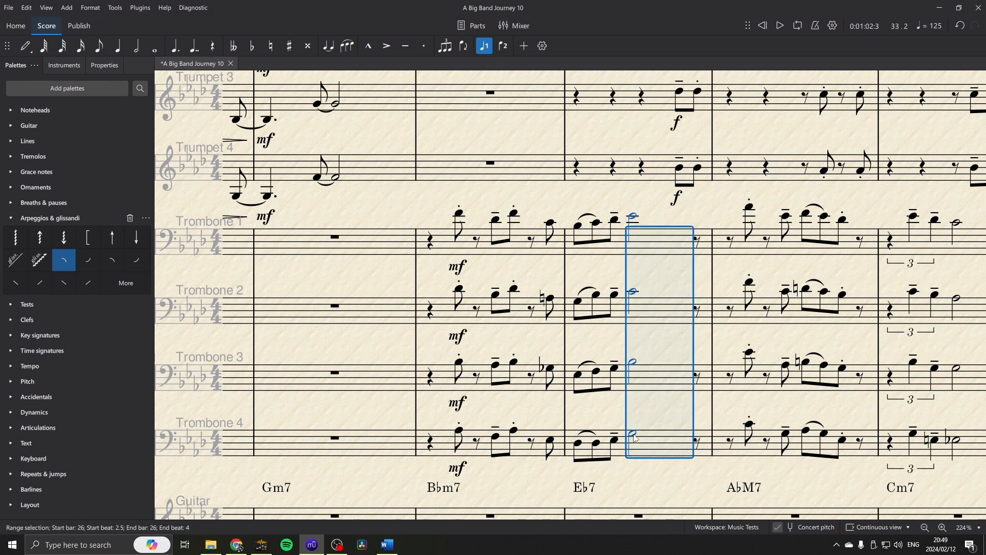
pyautogui.click(64, 261)
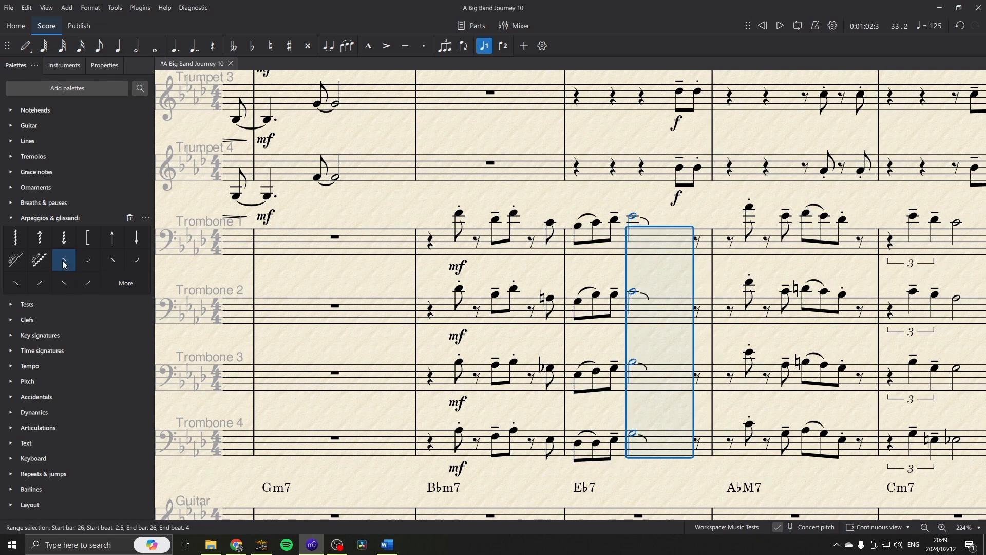
# Step: Play the four trombone staves from bar 25, and play bar 26 of Trombone 1 again to hear the falls
pyautogui.click(446, 244)
pyautogui.keyDown('shift'); pyautogui.click(446, 451); pyautogui.keyUp('shift')
pyautogui.press('space')
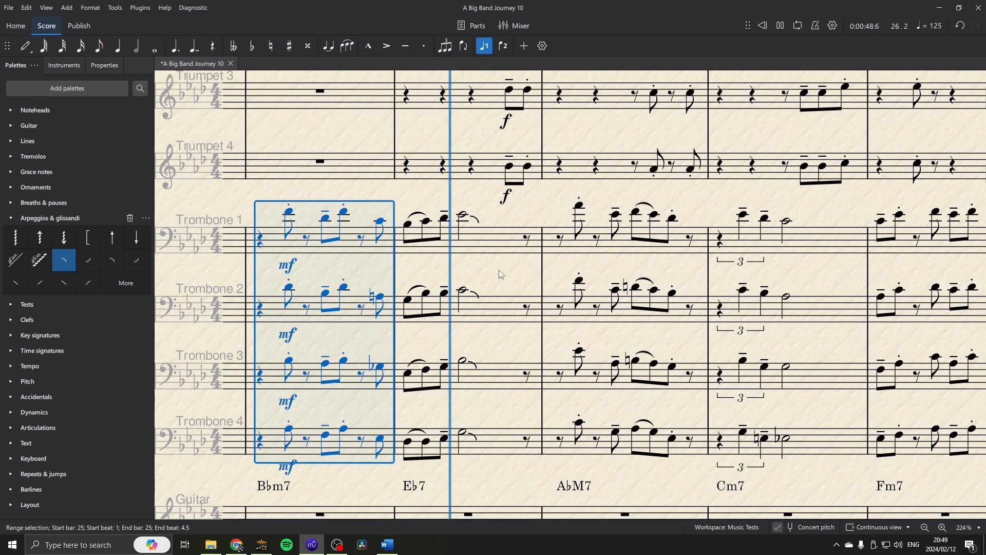
pyautogui.press('space')
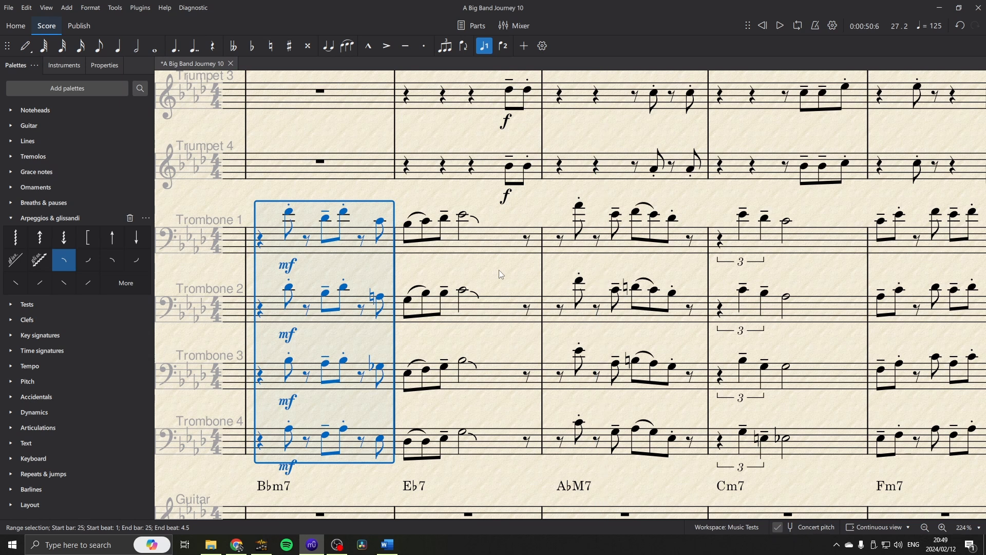
pyautogui.click(486, 275)
pyautogui.press('space')
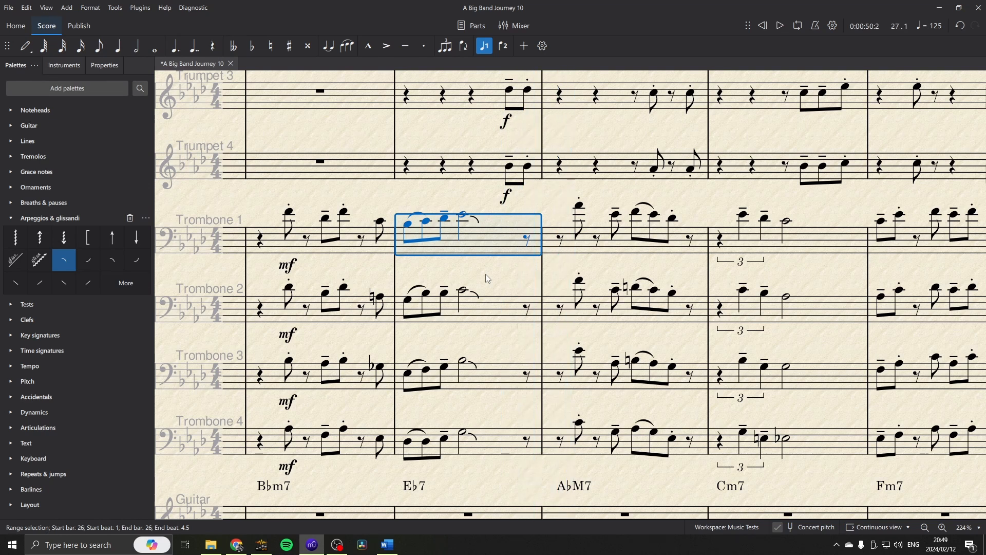
pyautogui.press('Escape')
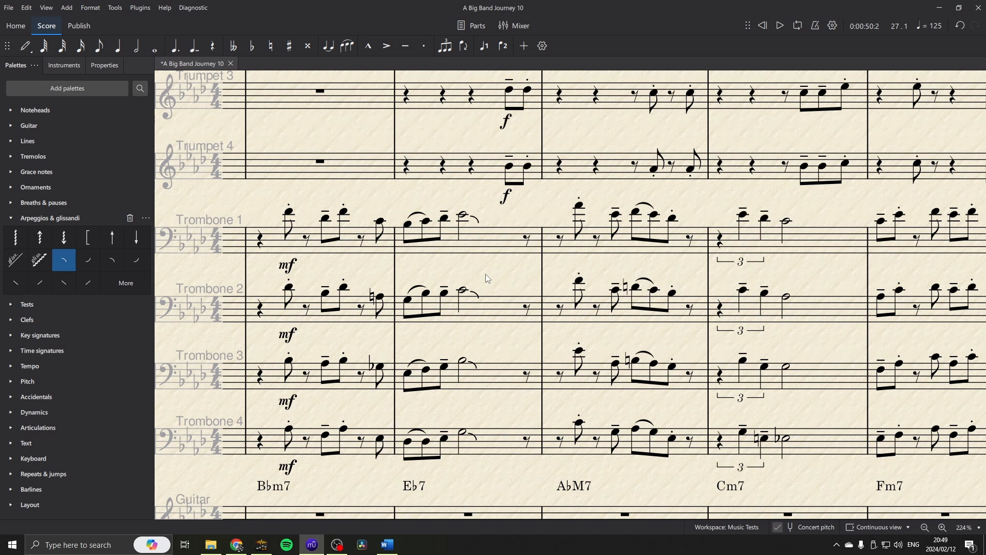
# Step: Open the mixer to check the sounds assigned to the trombones, and close it again
pyautogui.click(515, 25)
pyautogui.moveTo(526, 516); pyautogui.dragTo(585, 514)
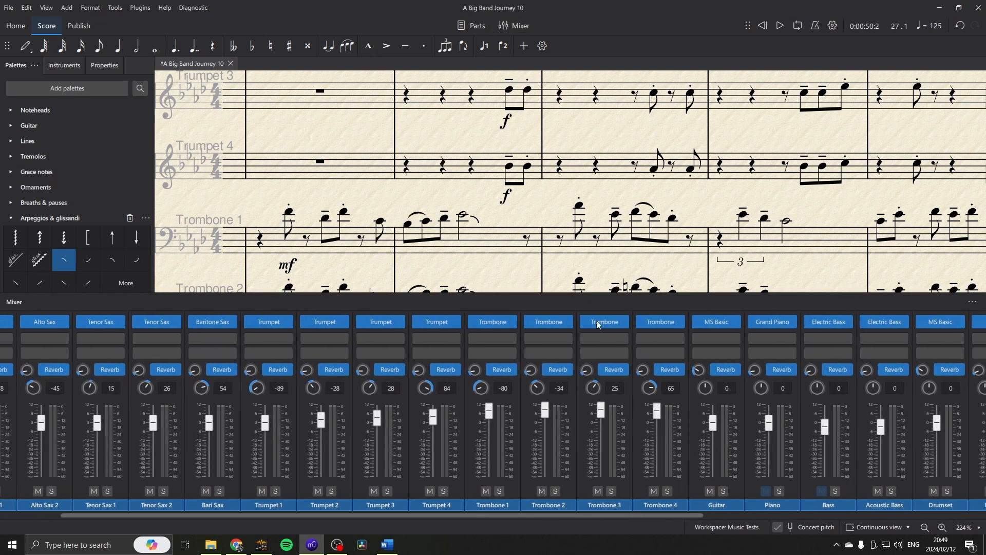
pyautogui.click(514, 25)
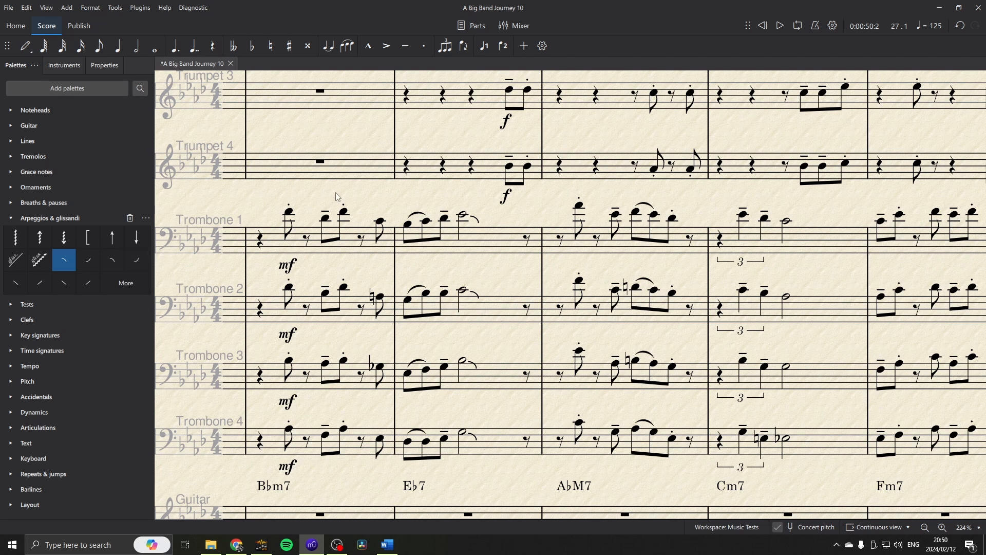
# Step: Add a scoop to the tied quavers in bar 24 of all four trumpet staves
pyautogui.moveTo(365, 255); pyautogui.dragTo(426, 308)
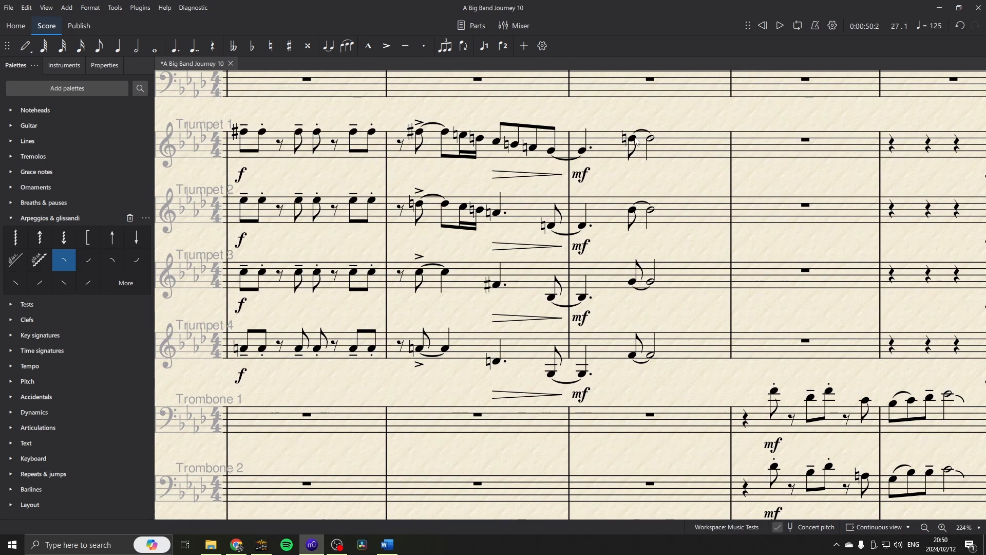
pyautogui.click(634, 141)
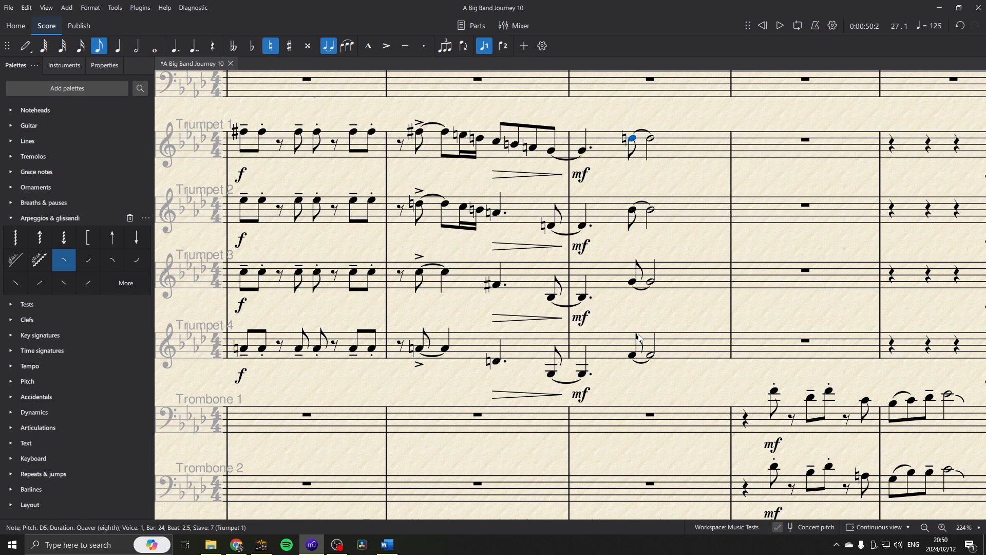
pyautogui.keyDown('shift'); pyautogui.click(636, 355); pyautogui.keyUp('shift')
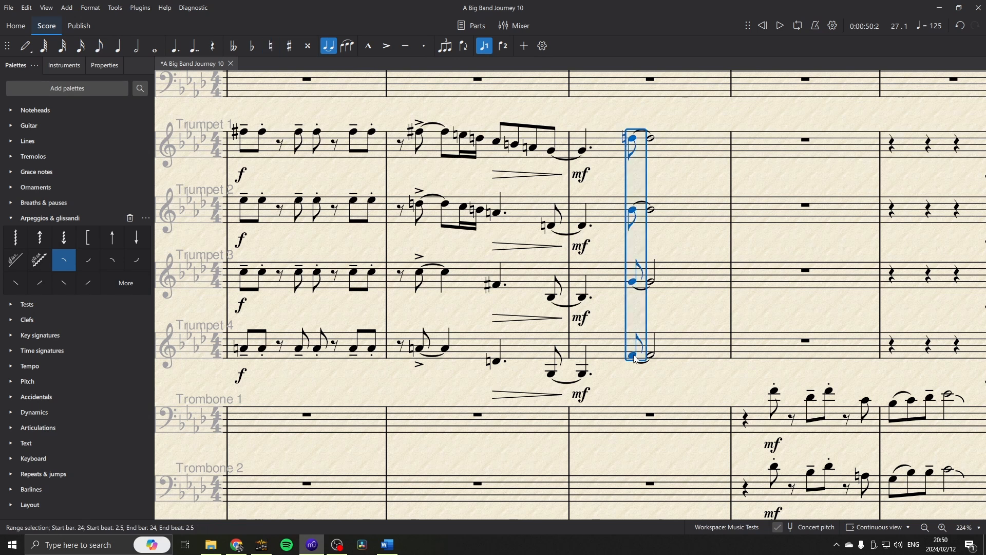
pyautogui.click(129, 268)
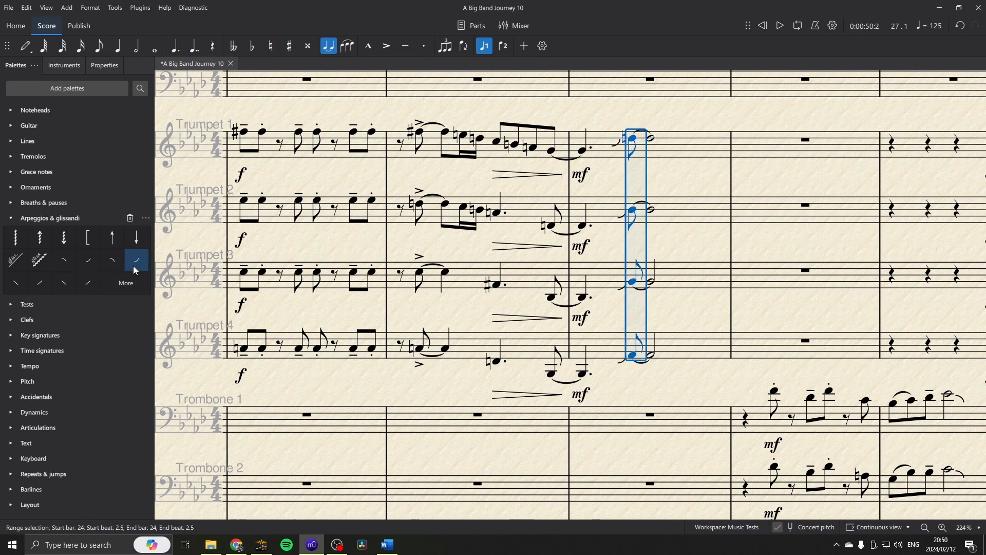
# Step: Play the four trumpet staves from bar 23 to hear the scoops in bar 24
pyautogui.click(492, 157)
pyautogui.keyDown('shift'); pyautogui.click(523, 353); pyautogui.keyUp('shift')
pyautogui.press('space')
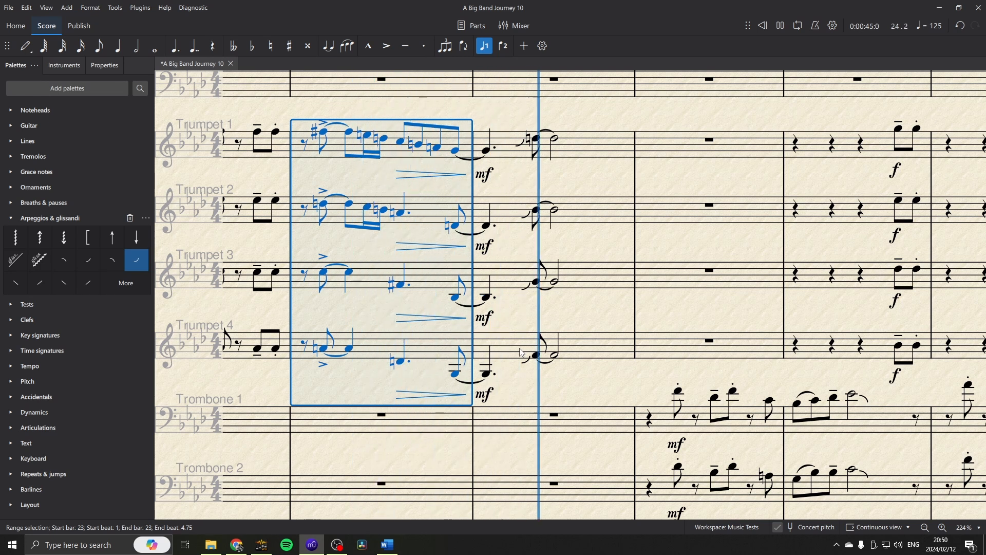
pyautogui.press('space')
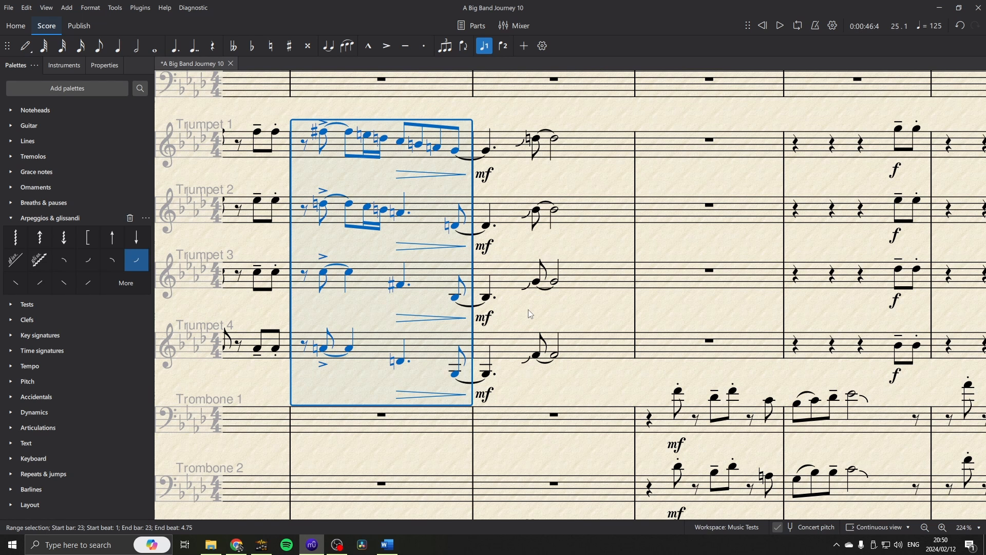
pyautogui.press('Escape')
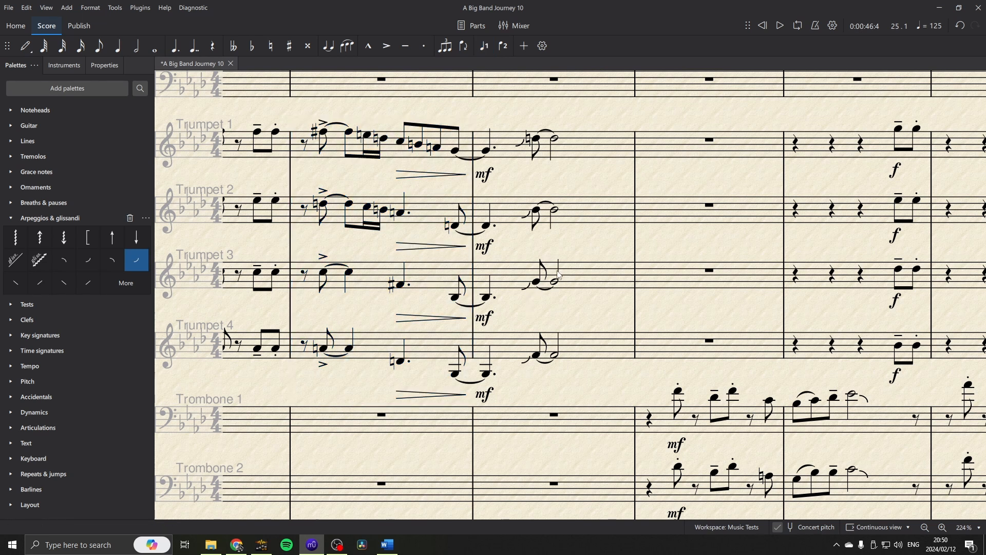
# Step: Play bar 24 of the four trumpet staves, and replay it with bar 23 included
pyautogui.click(478, 151)
pyautogui.keyDown('shift'); pyautogui.click(517, 346); pyautogui.keyUp('shift')
pyautogui.press('space')
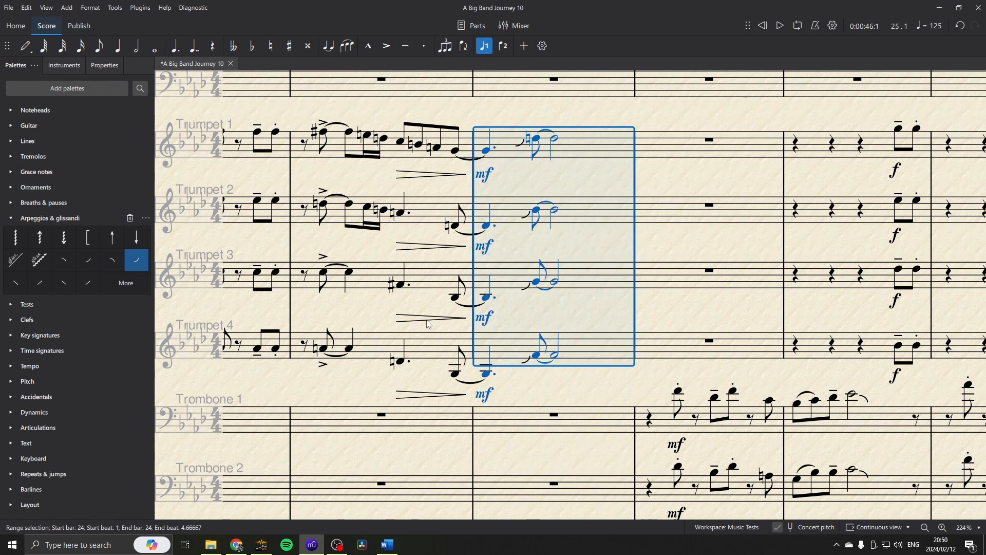
pyautogui.keyDown('shift'); pyautogui.click(425, 348); pyautogui.keyUp('shift')
pyautogui.press('space')
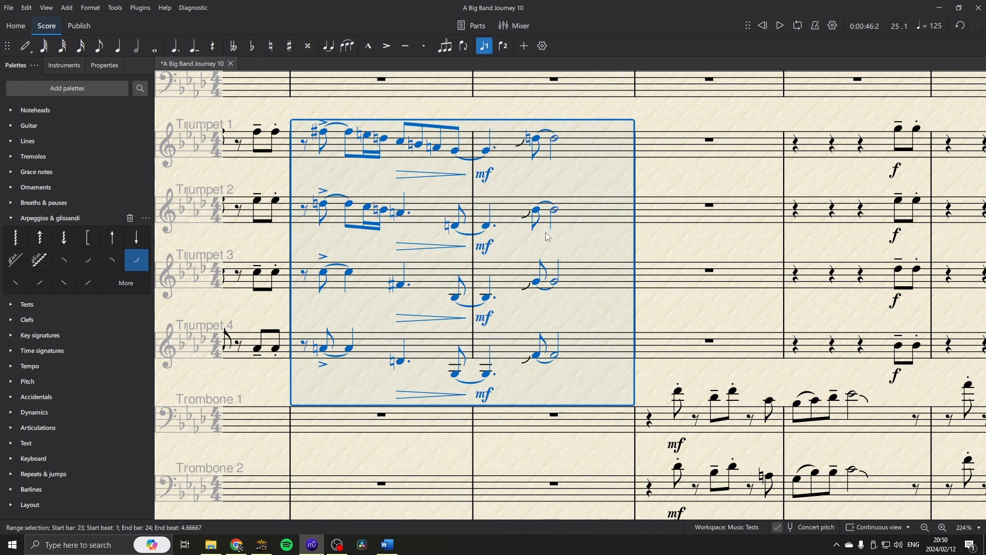
# Step: Play only the scooped quavers and their tied minims in bar 24 of the four trumpet staves
pyautogui.click(536, 138)
pyautogui.keyDown('shift'); pyautogui.click(559, 359); pyautogui.keyUp('shift')
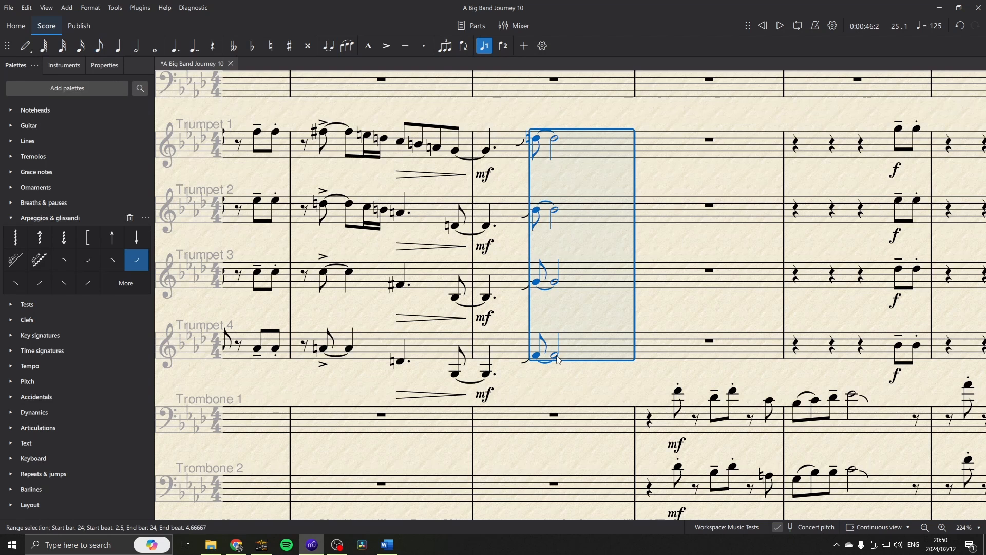
pyautogui.press('space')
pyautogui.press('Escape')
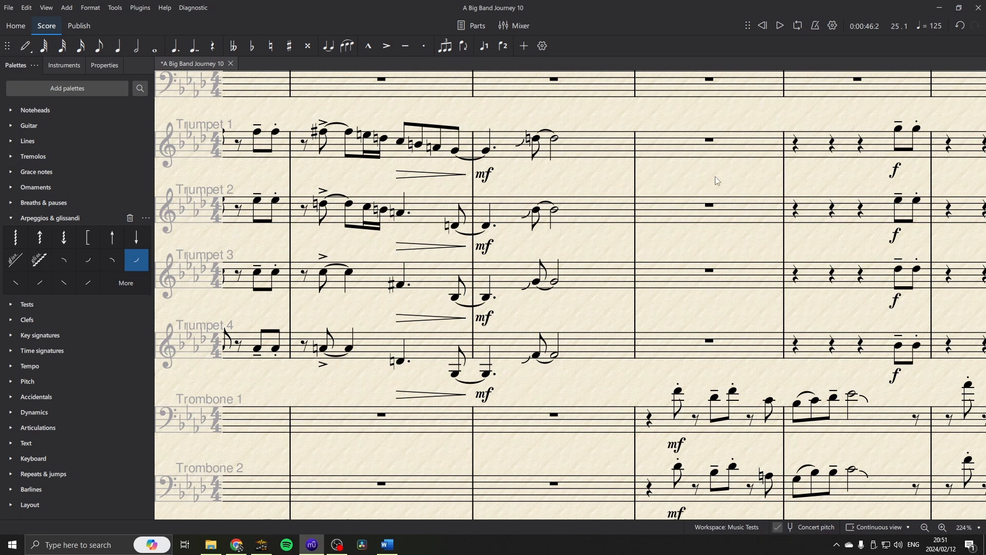
# Step: Add a scoop to the A♭ quaver on beat 4 of bar 37 in the Alto Sax 1 solo and play the bar
pyautogui.moveTo(717, 180); pyautogui.dragTo(216, 380)
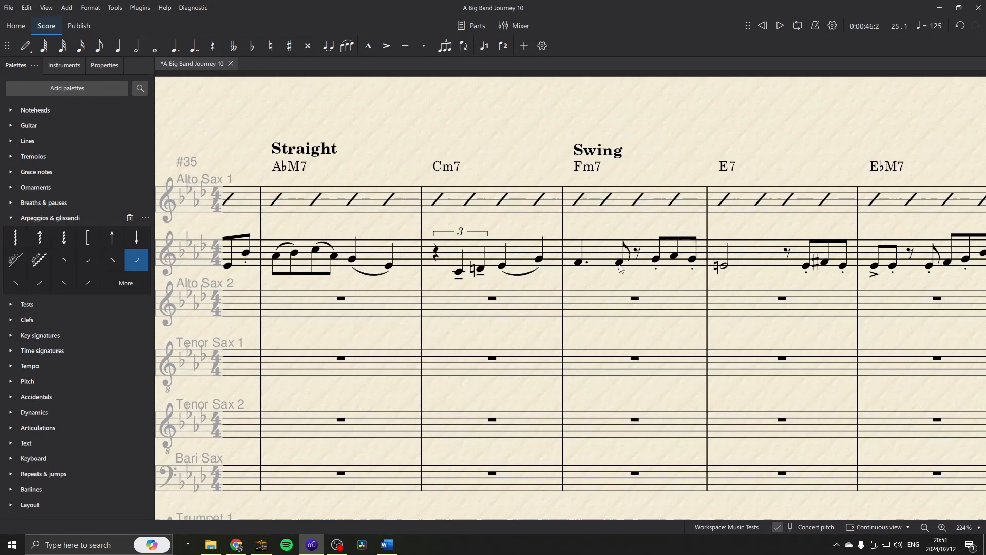
pyautogui.click(675, 257)
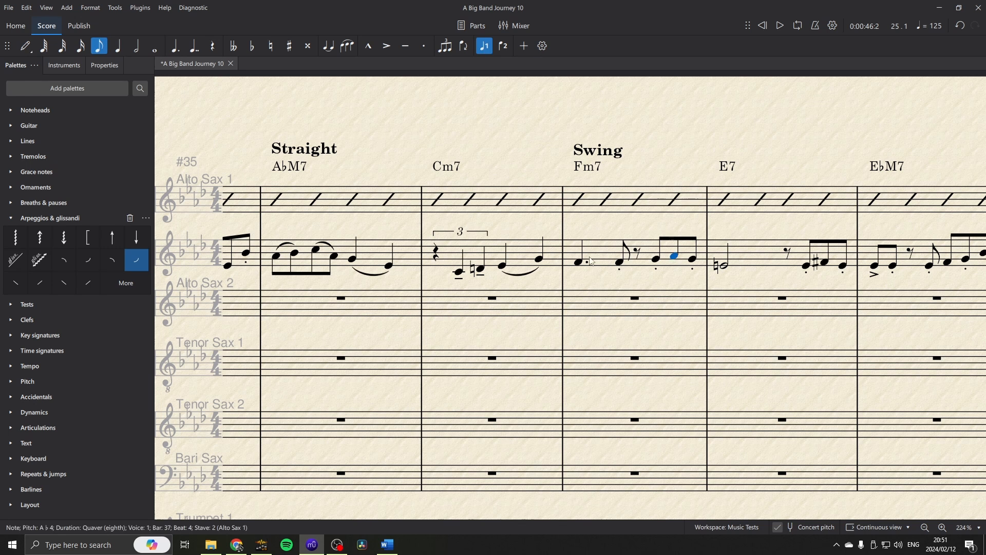
pyautogui.click(136, 261)
pyautogui.click(597, 260)
pyautogui.press('space')
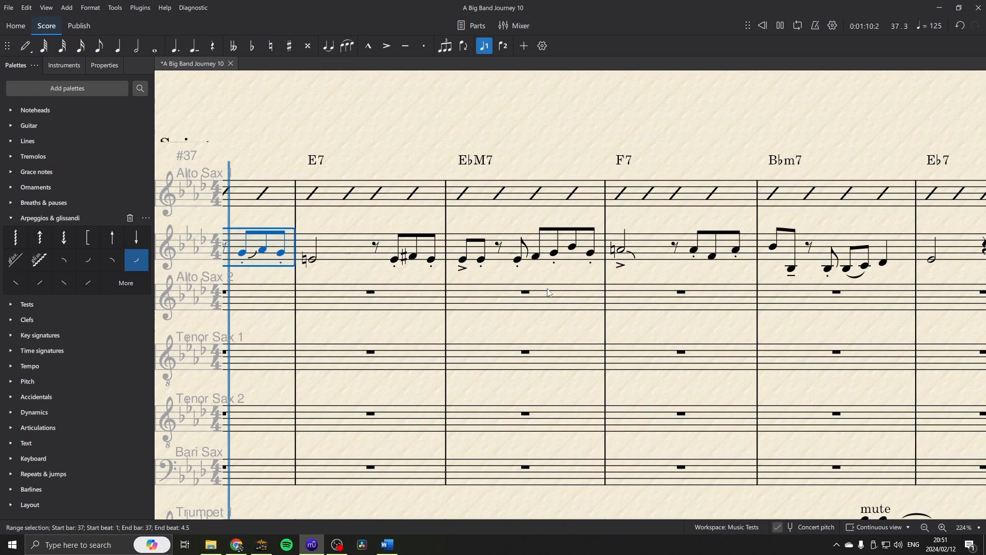
pyautogui.press('space')
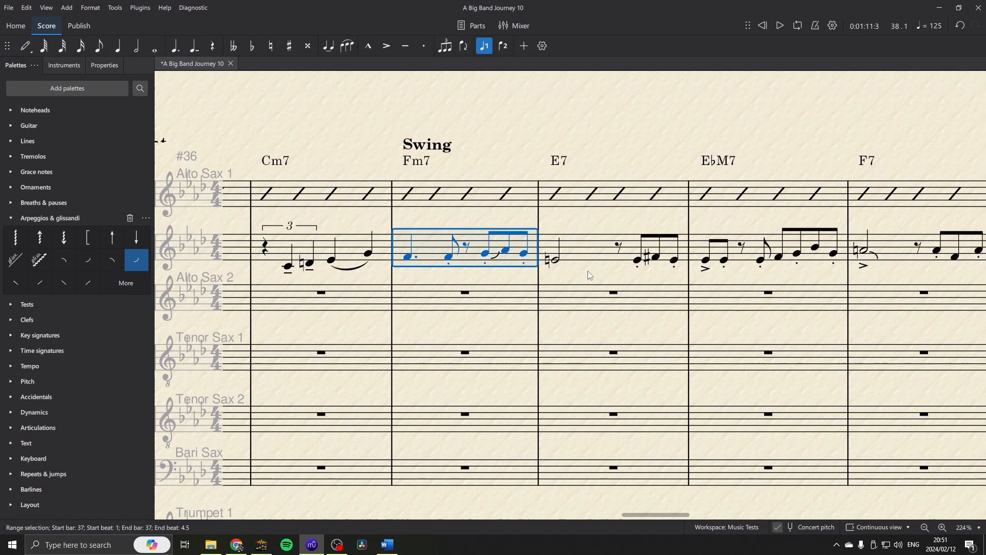
# Step: Replay bar 37 of the Alto Sax 1 solo and delete the scoop from the A♭ quaver
pyautogui.click(449, 272)
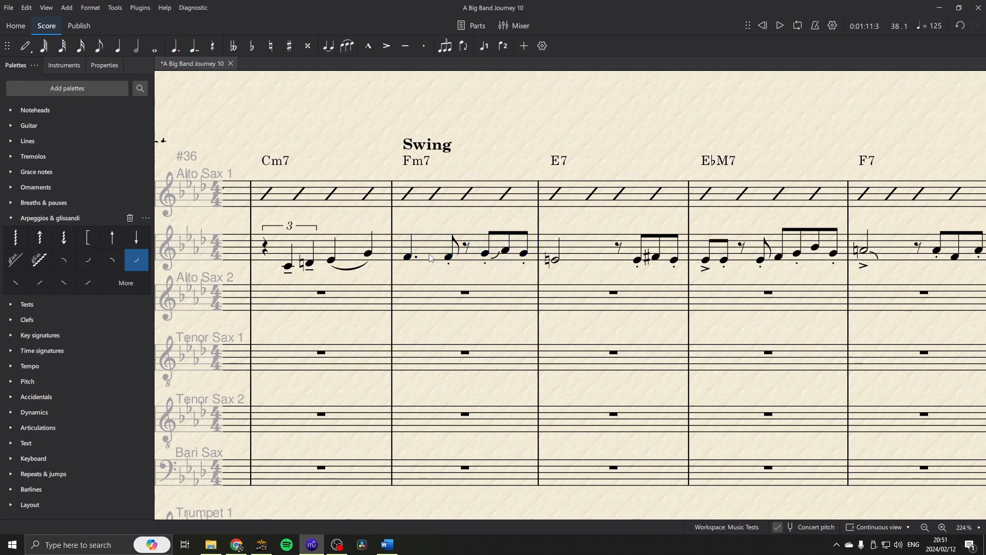
pyautogui.click(431, 255)
pyautogui.press('space')
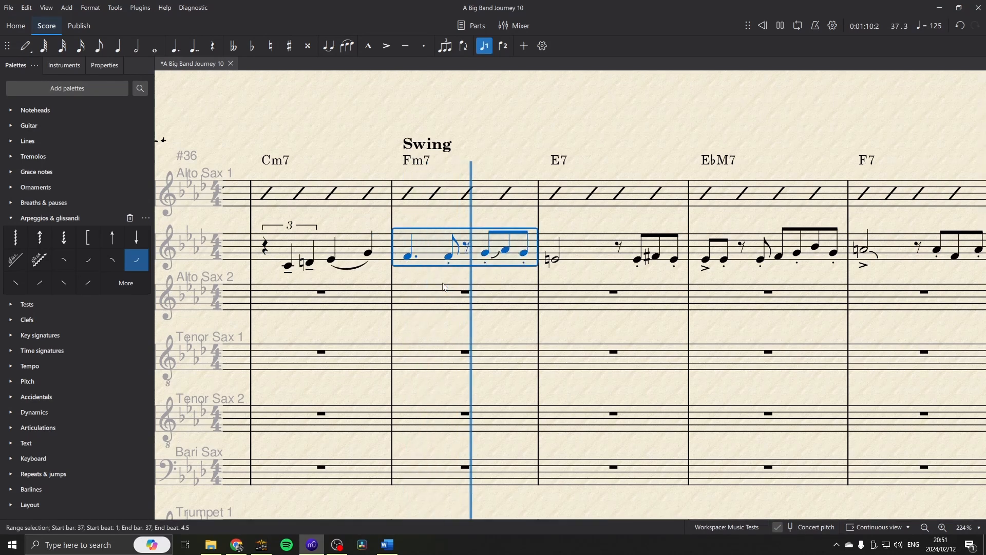
pyautogui.press('space')
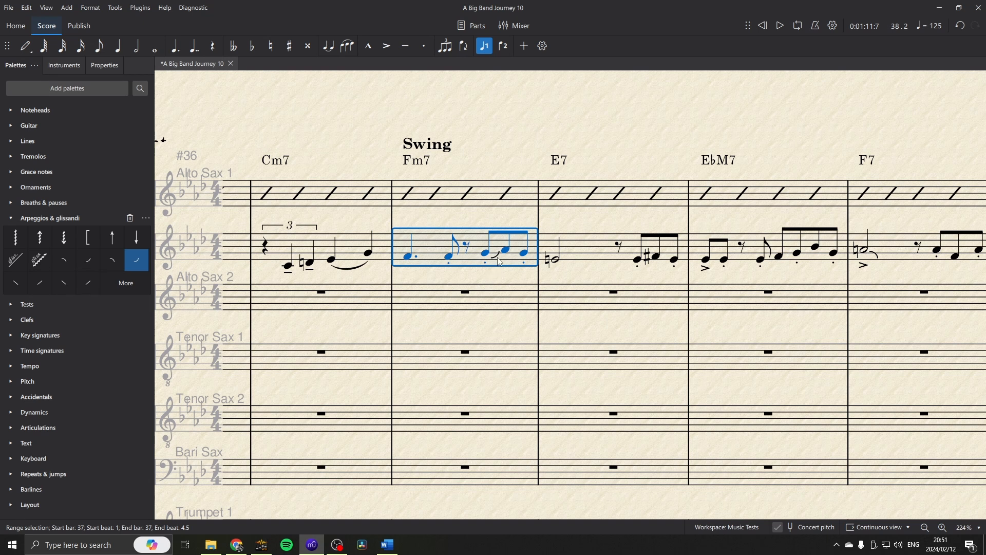
pyautogui.click(497, 260)
pyautogui.press('Delete')
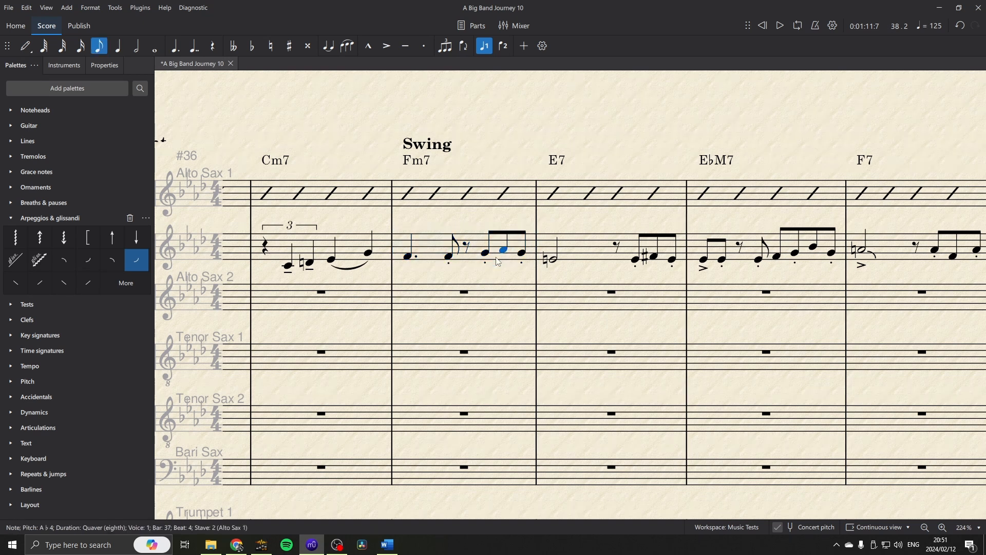
# Step: Add a grace note bend to the A♭ quaver on beat 4 of bar 37 in the Alto Sax 1 solo and play the bar
pyautogui.click(10, 128)
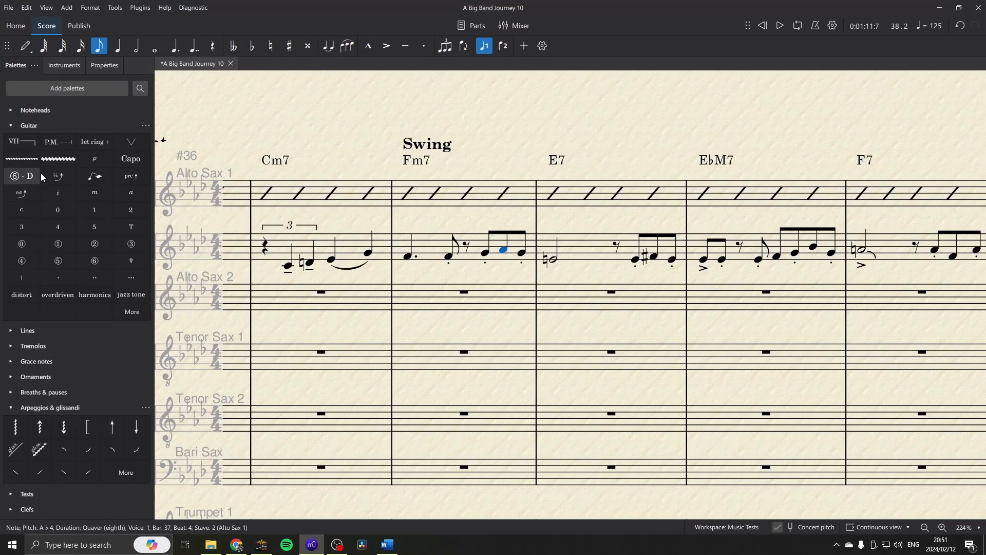
pyautogui.click(91, 181)
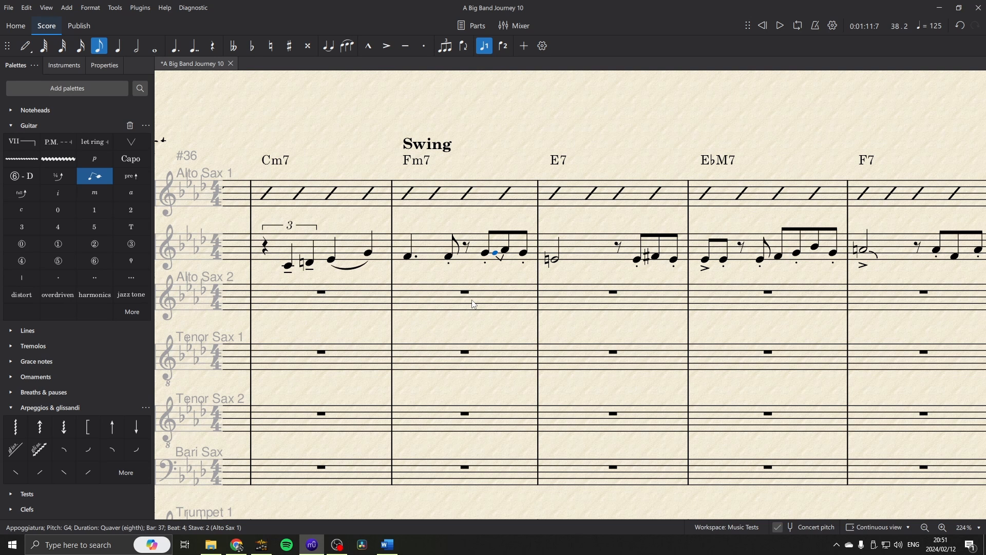
pyautogui.hotkey('ctrl', 'shift', 'Left')
pyautogui.press('space')
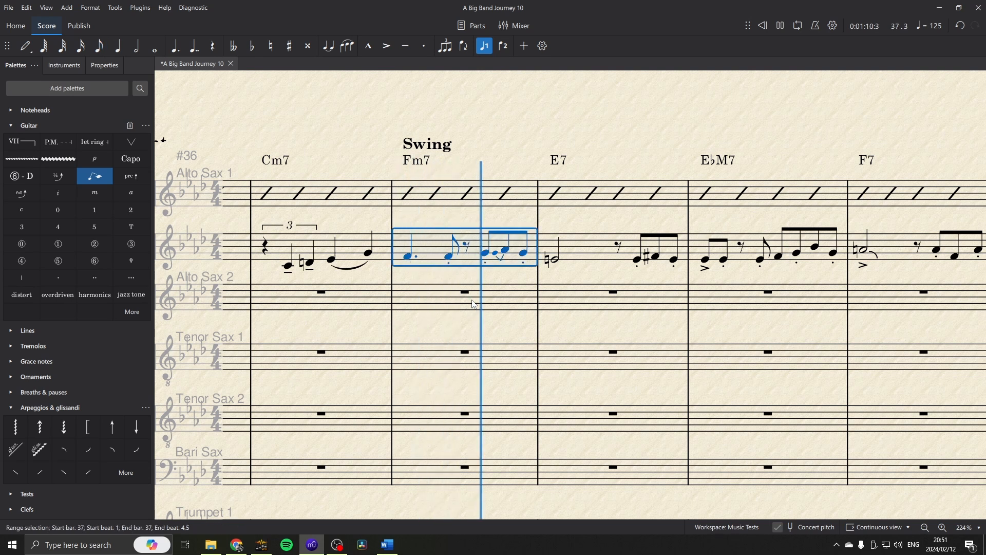
pyautogui.press('space')
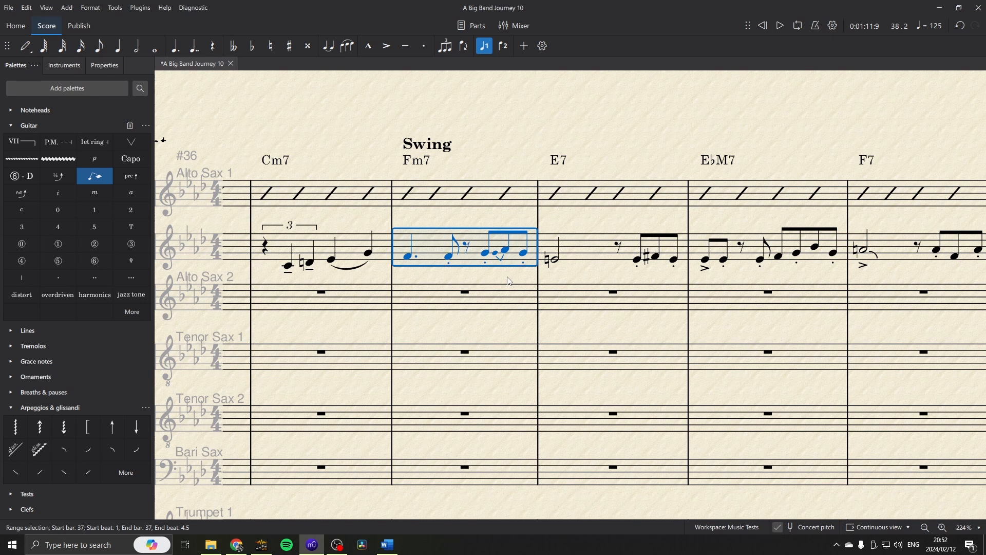
# Step: Play the score from the start of bar 37 to hear the Alto Sax 1 bend in context
pyautogui.scroll(4, 509, 281)
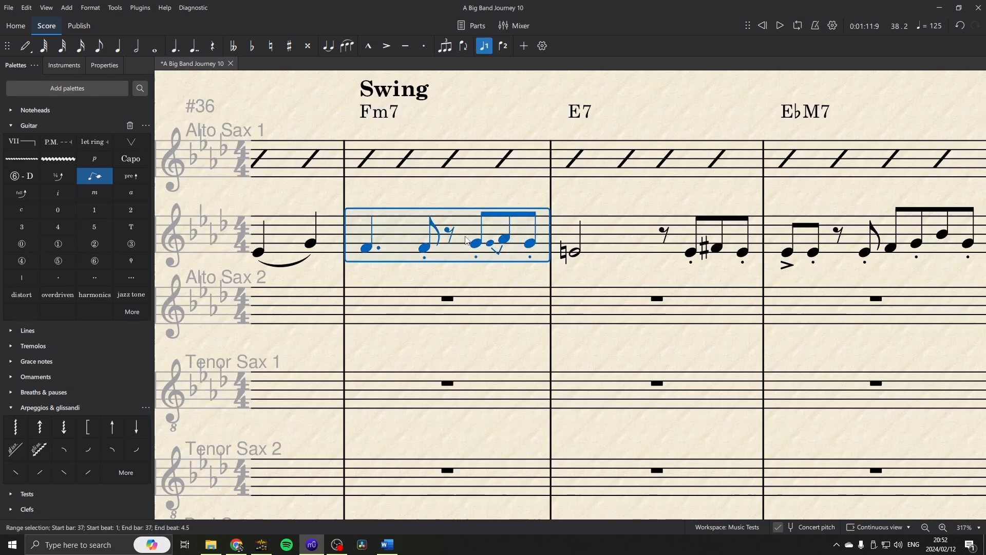
pyautogui.click(345, 242)
pyautogui.press('space')
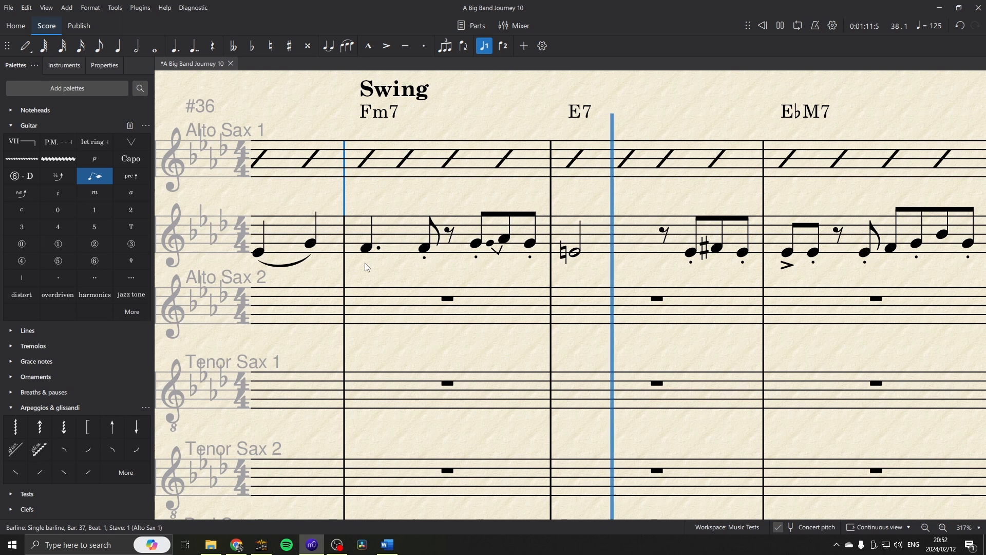
pyautogui.press('space')
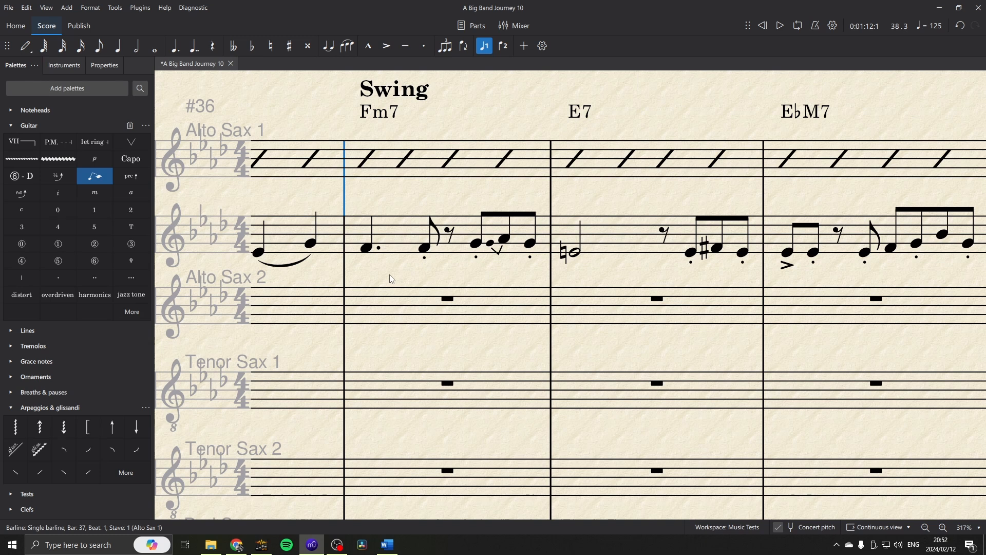
# Step: Play bar 24 of the four trumpet staves with its grace note bends
pyautogui.keyDown('ctrl'); pyautogui.scroll(-2, 391, 279); pyautogui.keyUp('ctrl')
pyautogui.scroll(-5, 464, 340)
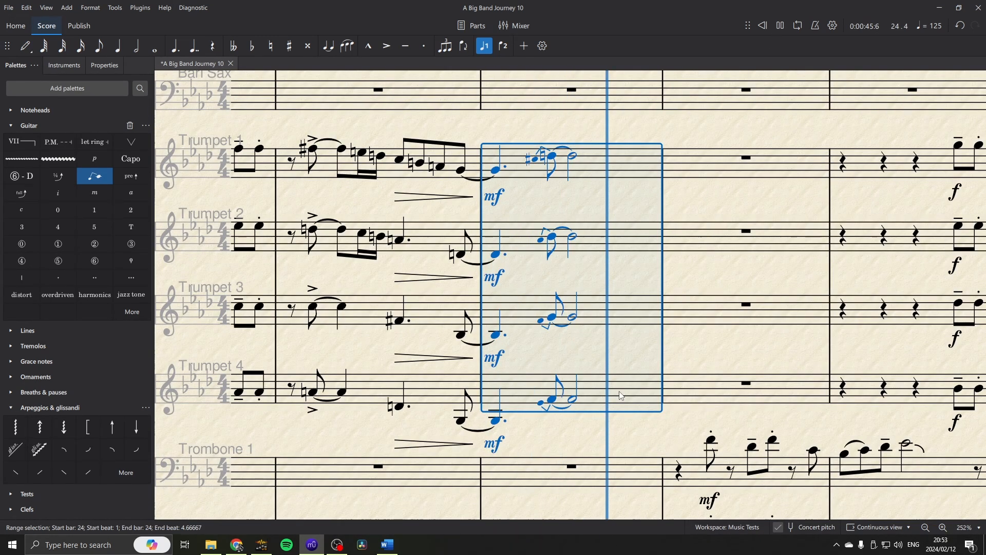
pyautogui.press('space')
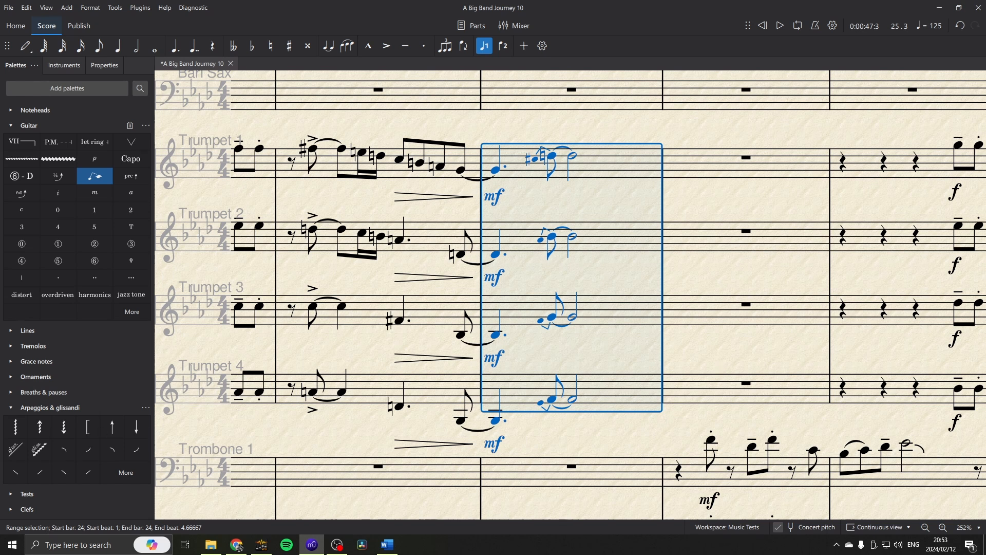
# Step: Add grace note bends to the quavers on beat 2 of bar 25 in all four trombone staves
pyautogui.scroll(-5, 587, 202)
pyautogui.hscroll(3, 587, 201)
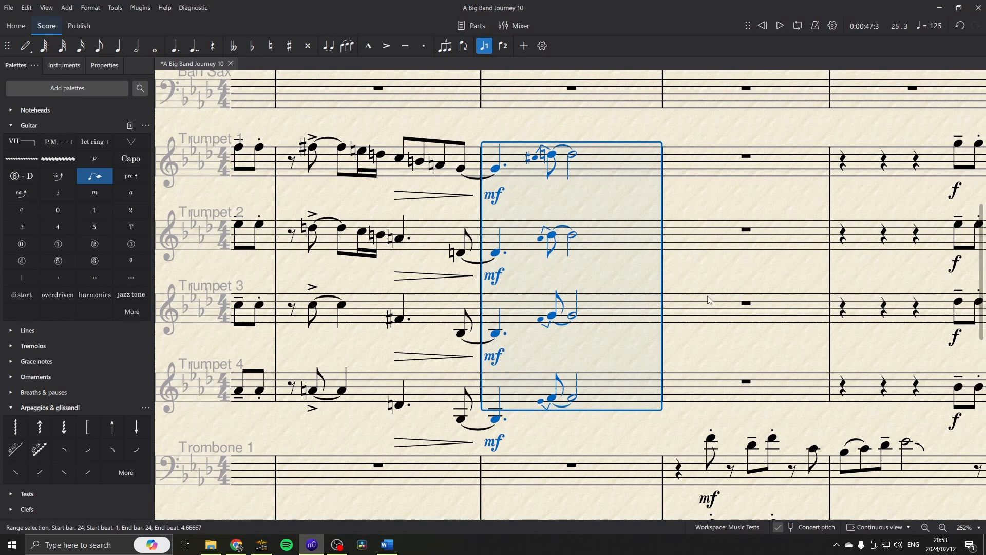
pyautogui.click(578, 207)
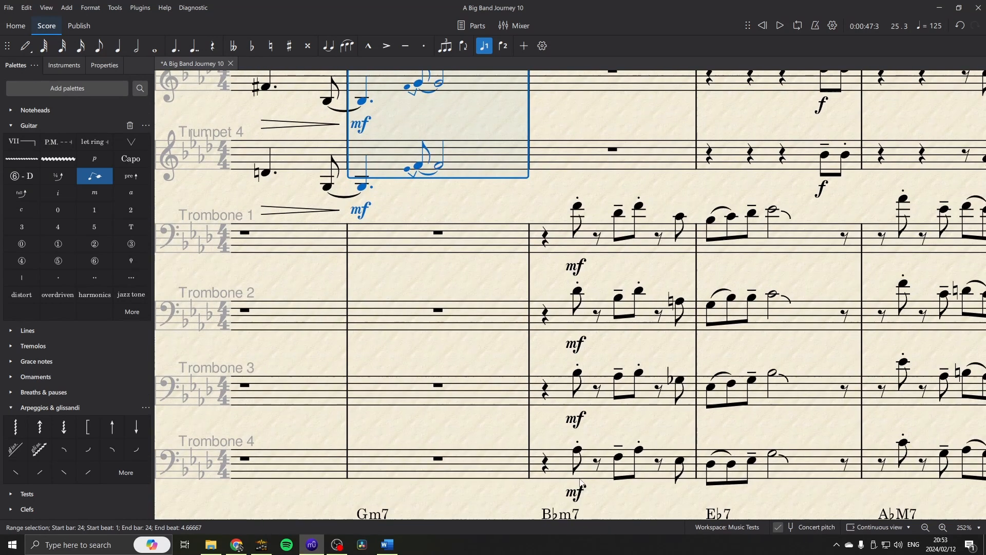
pyautogui.keyDown('shift'); pyautogui.click(580, 455); pyautogui.keyUp('shift')
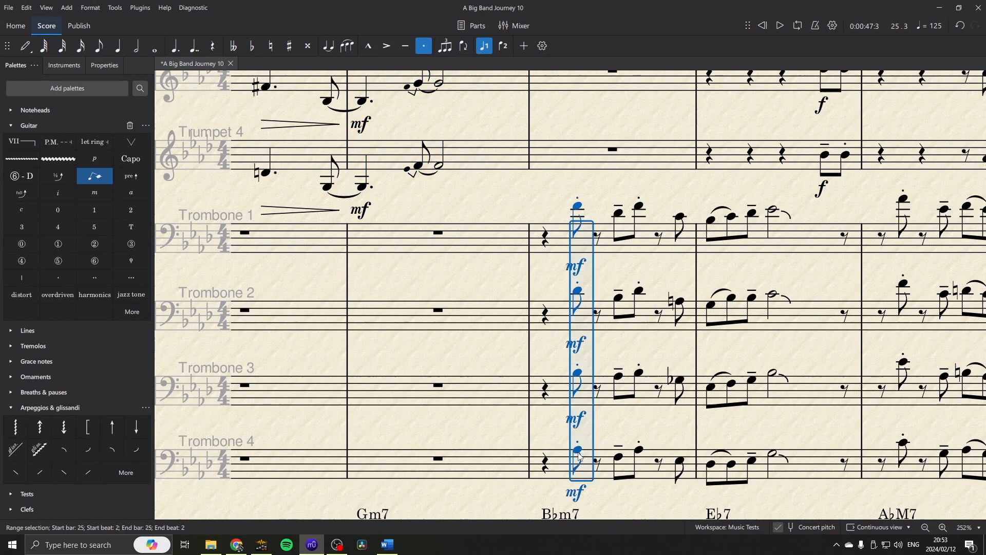
pyautogui.click(94, 176)
# Step: Play bar 25 of the four trombone staves with the grace note bends
pyautogui.click(567, 250)
pyautogui.keyDown('shift'); pyautogui.click(562, 473); pyautogui.keyUp('shift')
pyautogui.press('space')
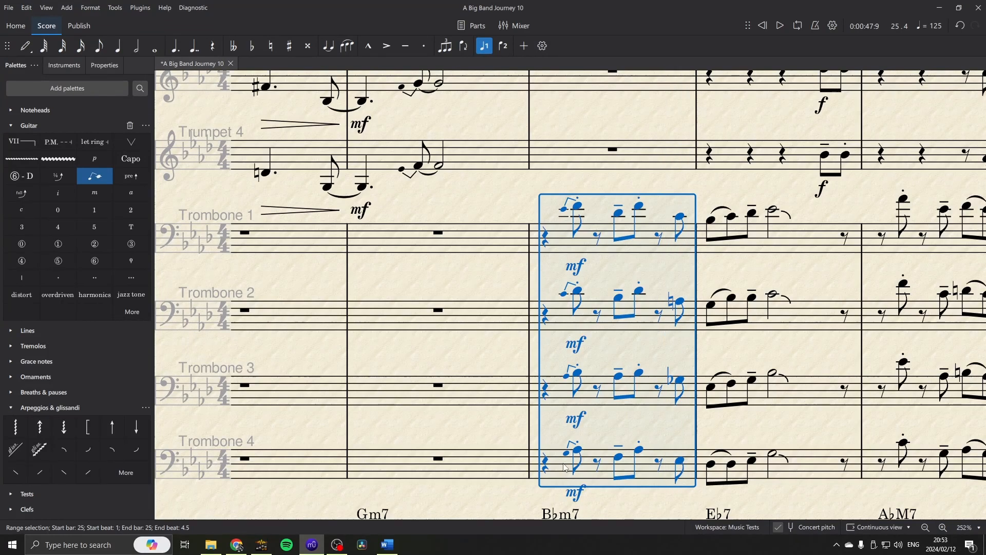
# Step: Delete the bend grace notes before beat 2 of bar 25 in the four trombone staves
pyautogui.click(567, 454)
pyautogui.keyDown('ctrl'); pyautogui.click(567, 377); pyautogui.keyUp('ctrl')
pyautogui.keyDown('ctrl'); pyautogui.click(565, 294); pyautogui.keyUp('ctrl')
pyautogui.keyDown('ctrl'); pyautogui.click(565, 210); pyautogui.keyUp('ctrl')
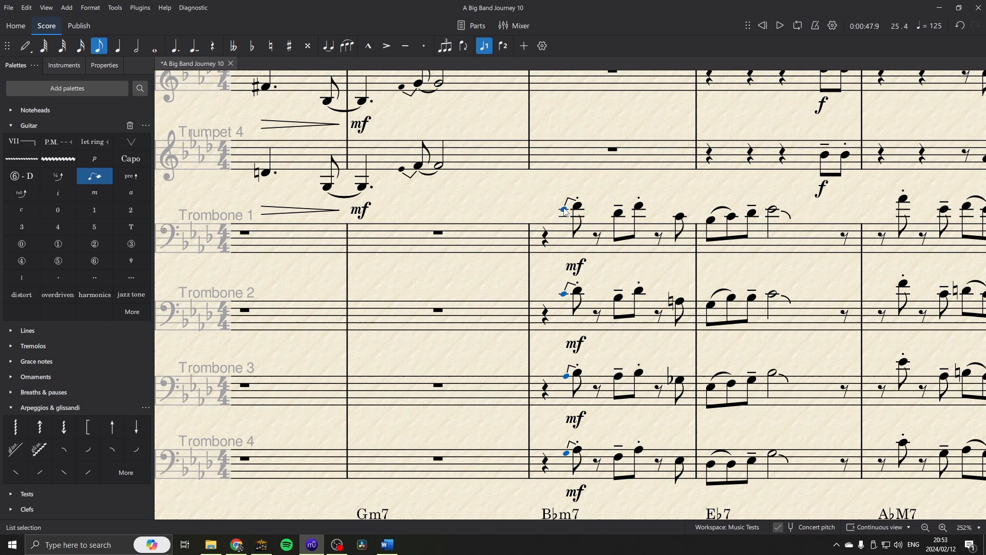
pyautogui.press('Delete')
# Step: Add scoops to the beat 2 quavers of bar 25 in all four trombone staves and play beats 1 and 2
pyautogui.click(578, 207)
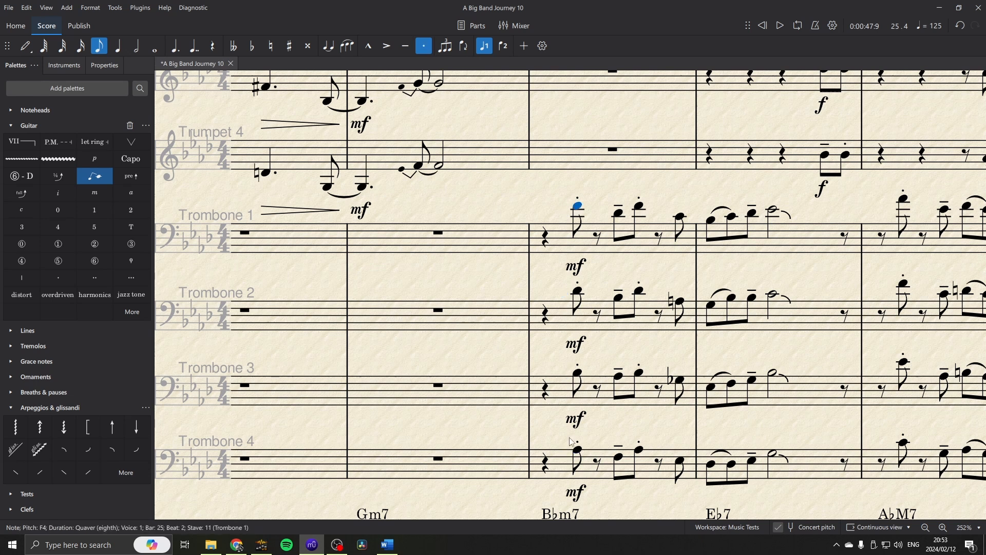
pyautogui.keyDown('shift'); pyautogui.click(578, 450); pyautogui.keyUp('shift')
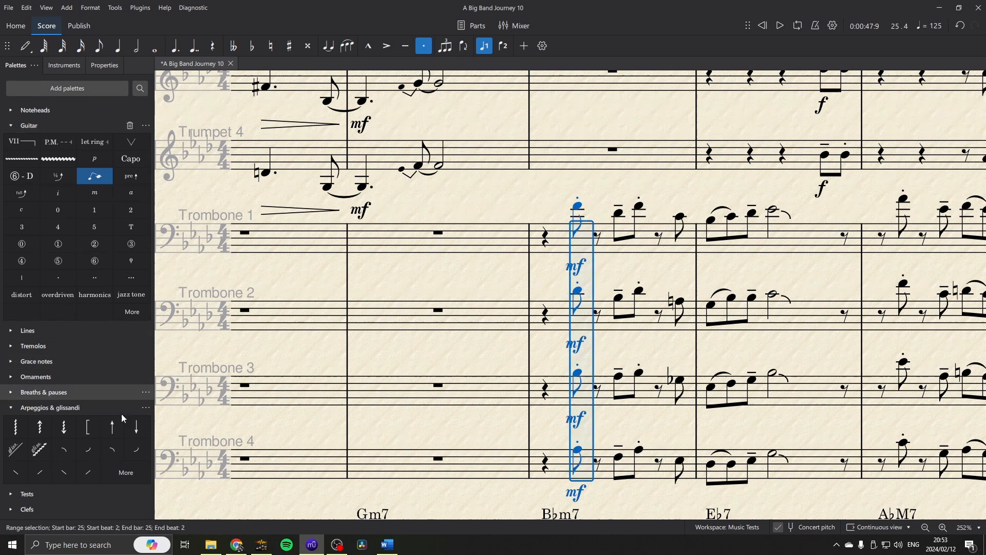
pyautogui.click(137, 449)
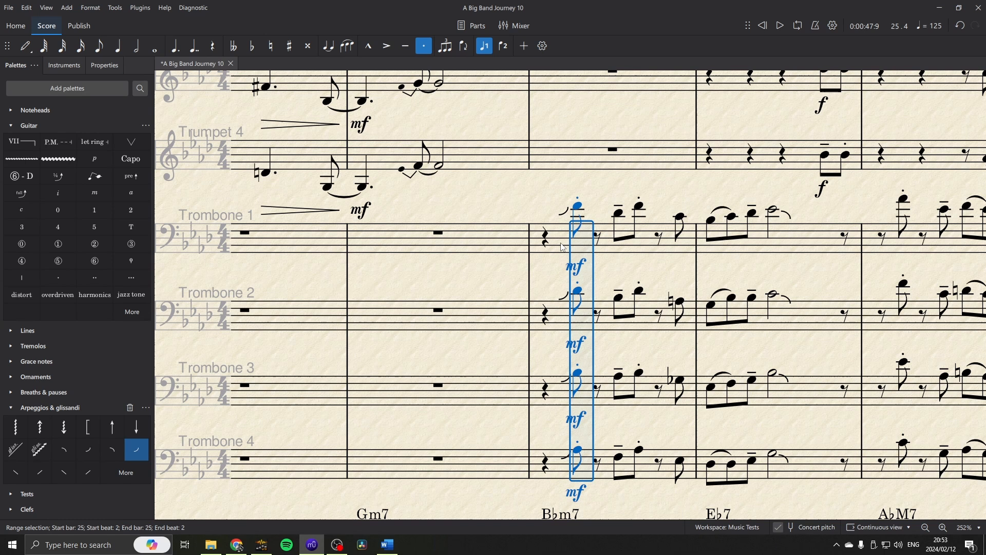
pyautogui.hotkey('shift', 'Left')
pyautogui.press('space')
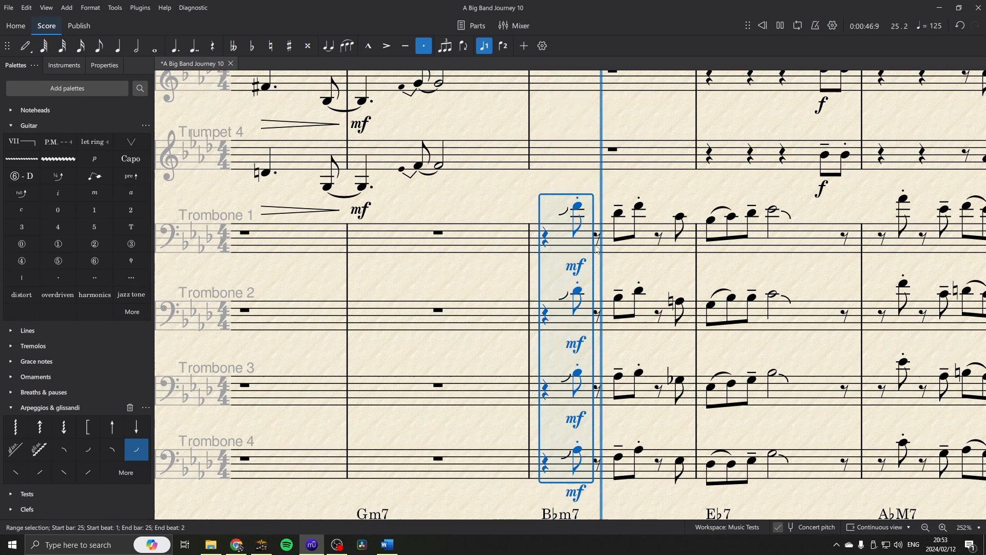
pyautogui.press('space')
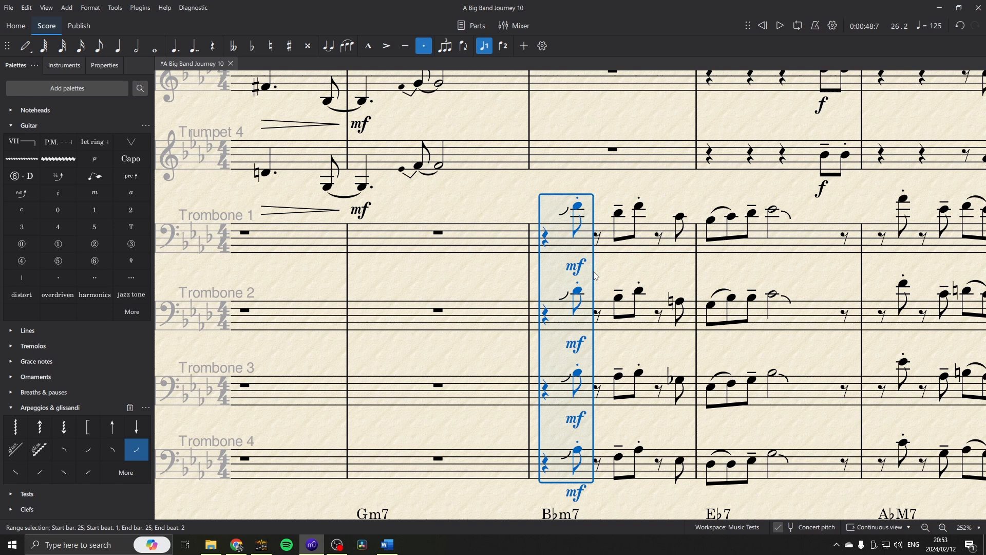
# Step: Play the whole of bar 25 in the four trombone staves with the scoops
pyautogui.click(610, 254)
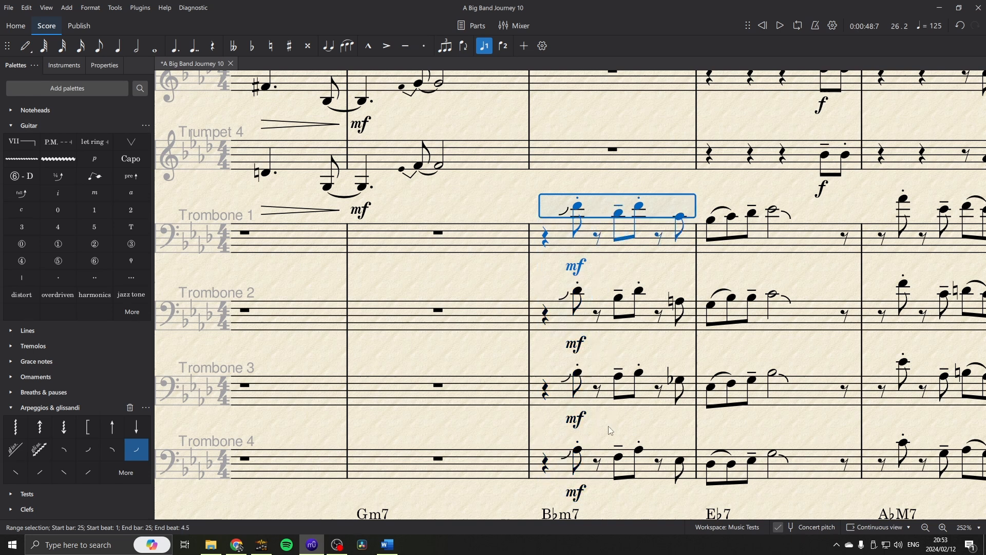
pyautogui.keyDown('shift'); pyautogui.click(610, 465); pyautogui.keyUp('shift')
pyautogui.press('space')
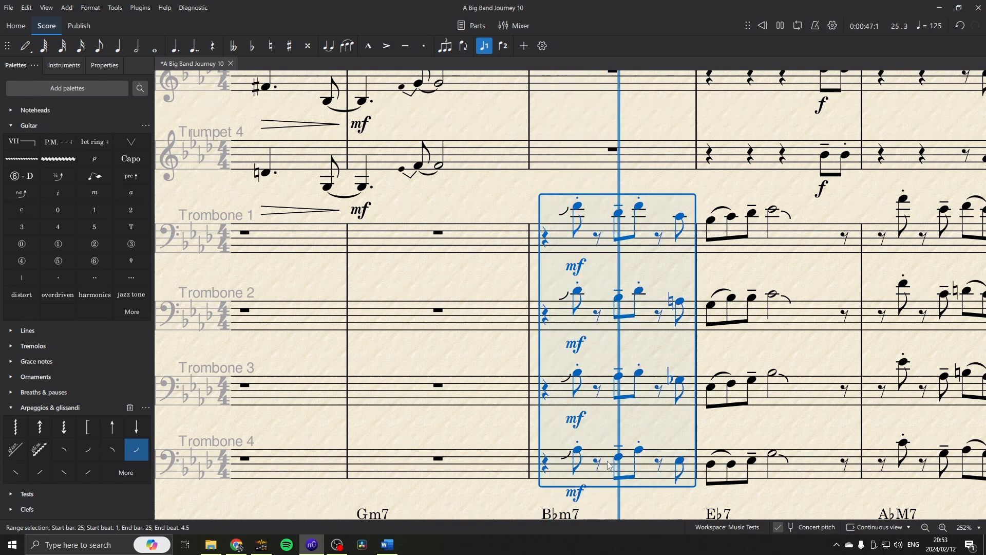
pyautogui.press('space')
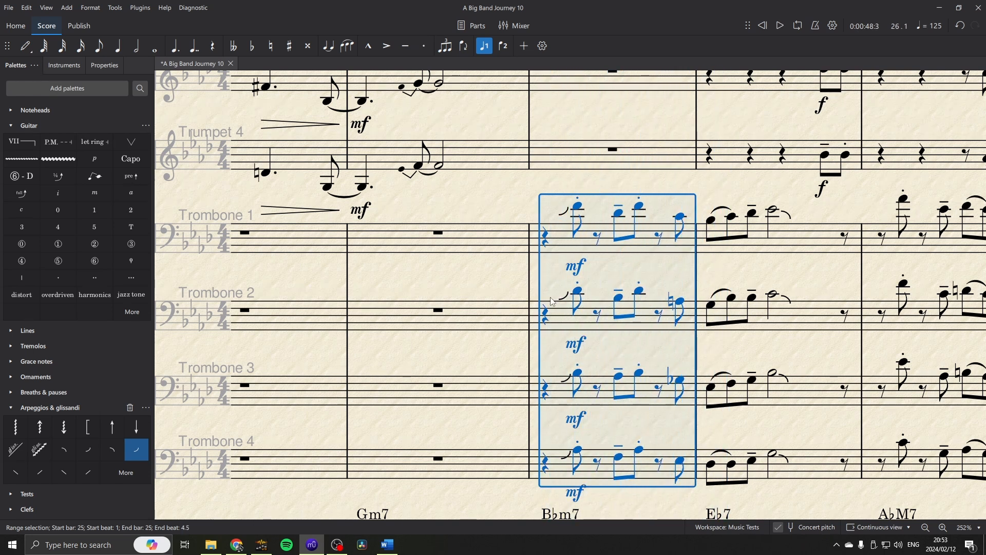
# Step: Delete the scoops from the beat 2 quavers of bar 25 in the four trombone staves
pyautogui.click(564, 211)
pyautogui.keyDown('ctrl'); pyautogui.click(567, 297); pyautogui.keyUp('ctrl')
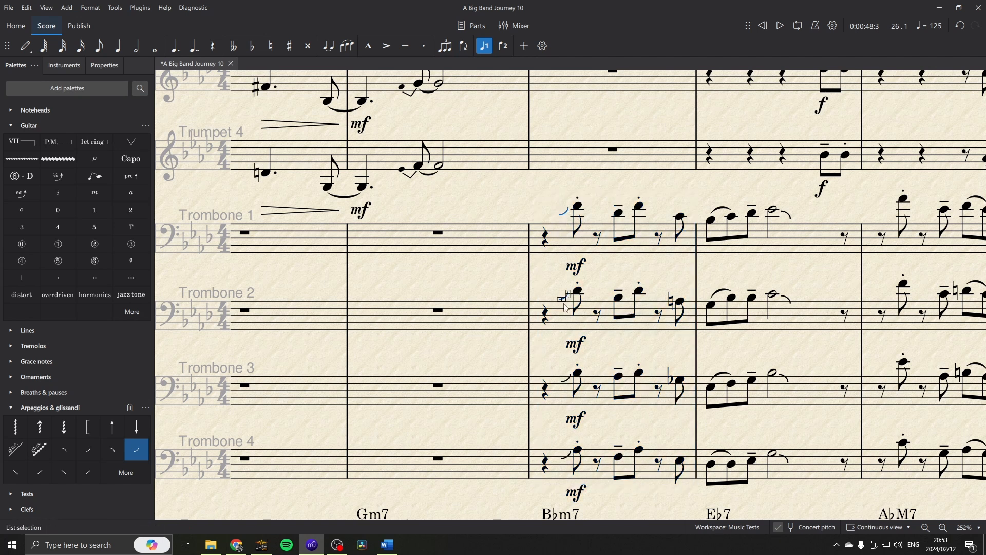
pyautogui.keyDown('ctrl'); pyautogui.click(567, 380); pyautogui.keyUp('ctrl')
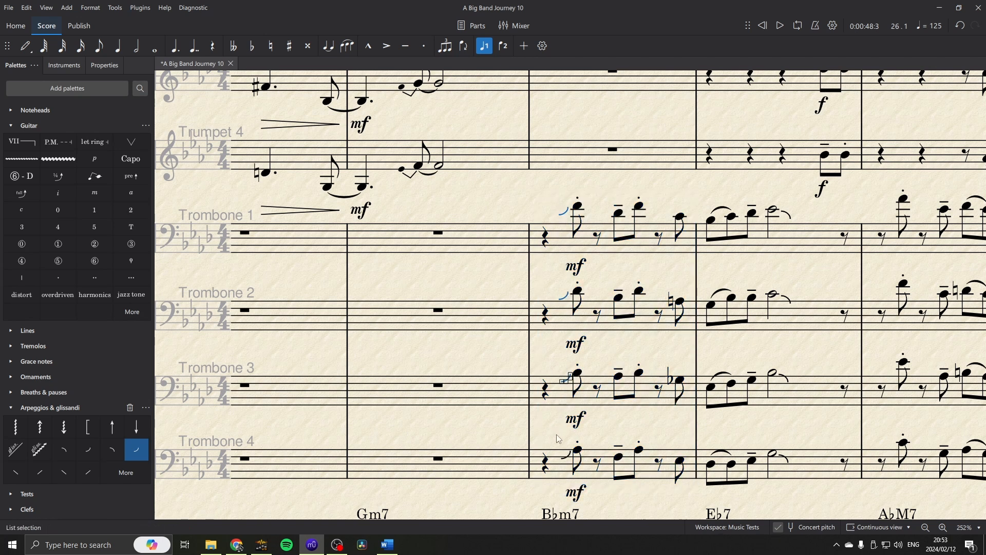
pyautogui.keyDown('ctrl'); pyautogui.click(567, 458); pyautogui.keyUp('ctrl')
pyautogui.press('Delete')
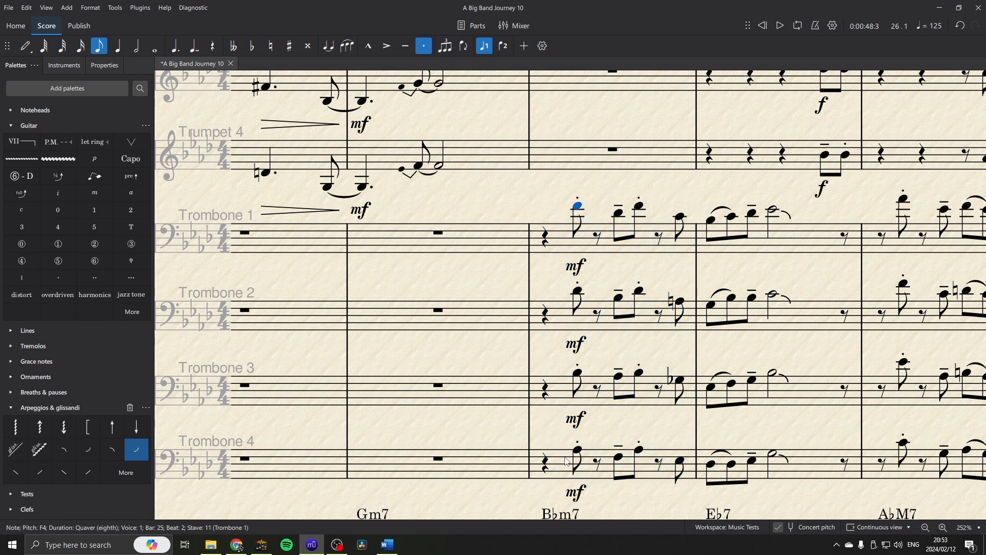
# Step: Replace the grace note bends in bar 24 of the four trumpet staves with wavy glissandos from the dotted crotchets to the quavers
pyautogui.scroll(5, 549, 199)
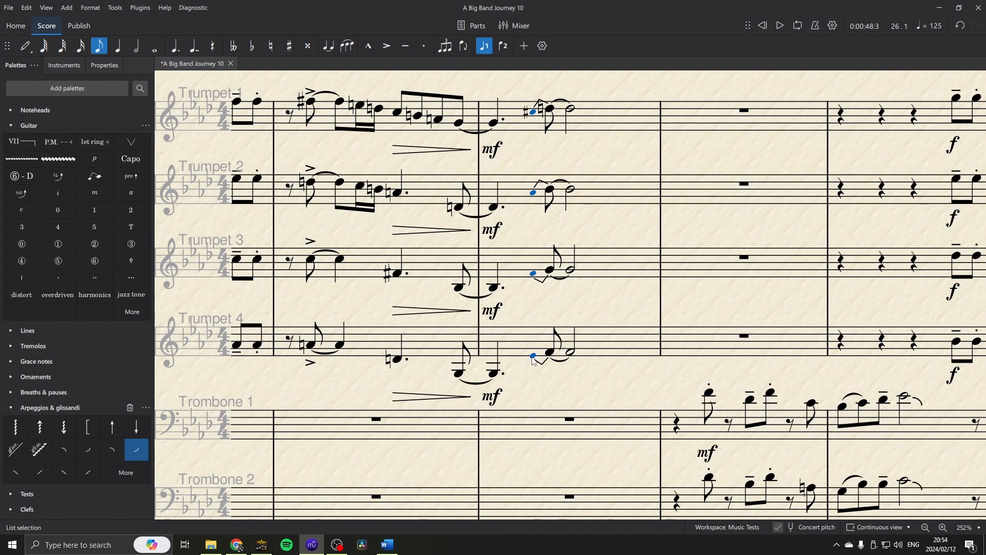
pyautogui.press('Delete')
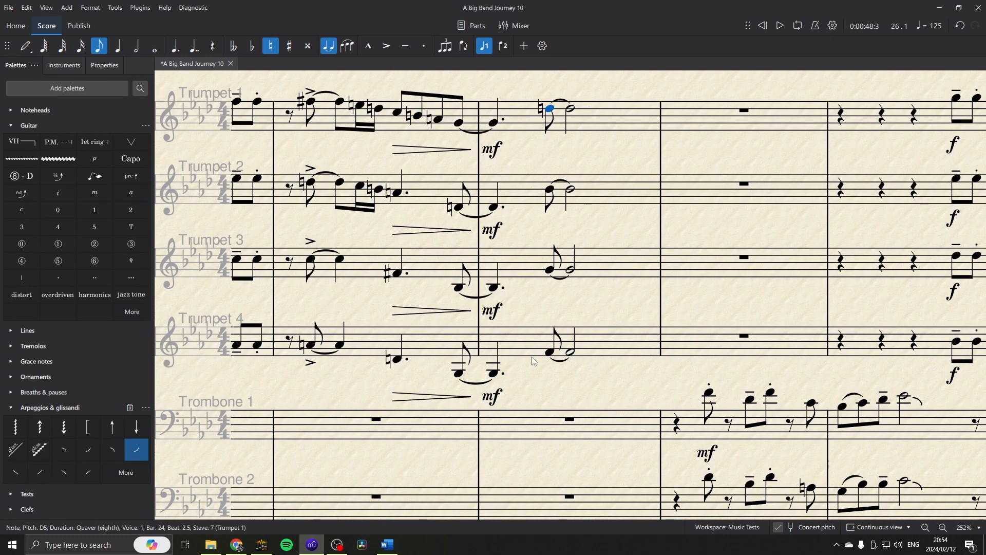
pyautogui.click(494, 123)
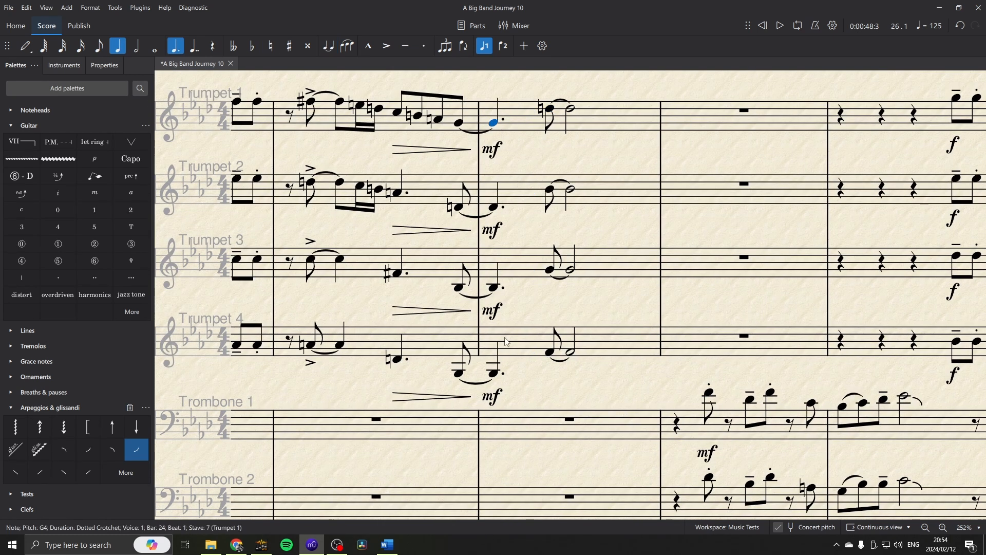
pyautogui.keyDown('shift'); pyautogui.click(494, 373); pyautogui.keyUp('shift')
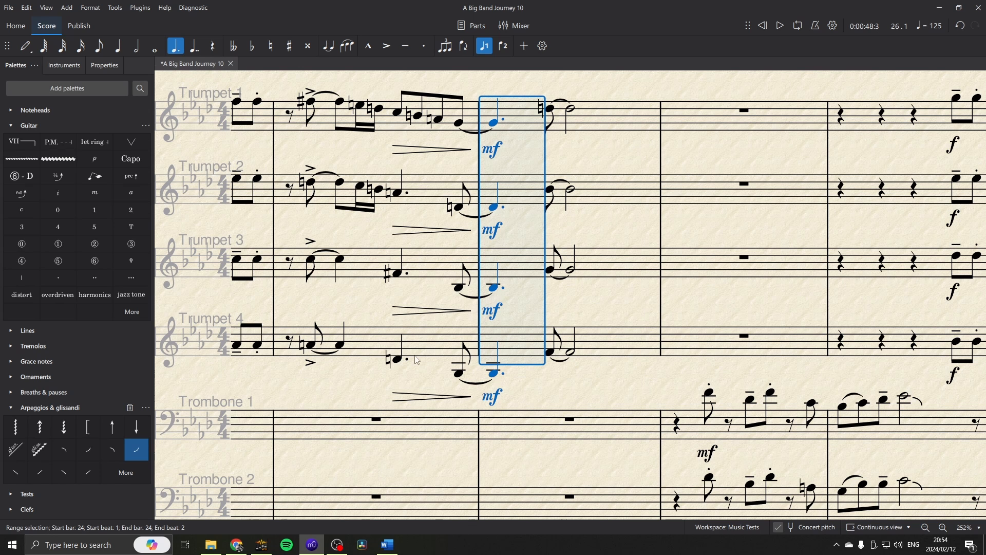
pyautogui.click(40, 451)
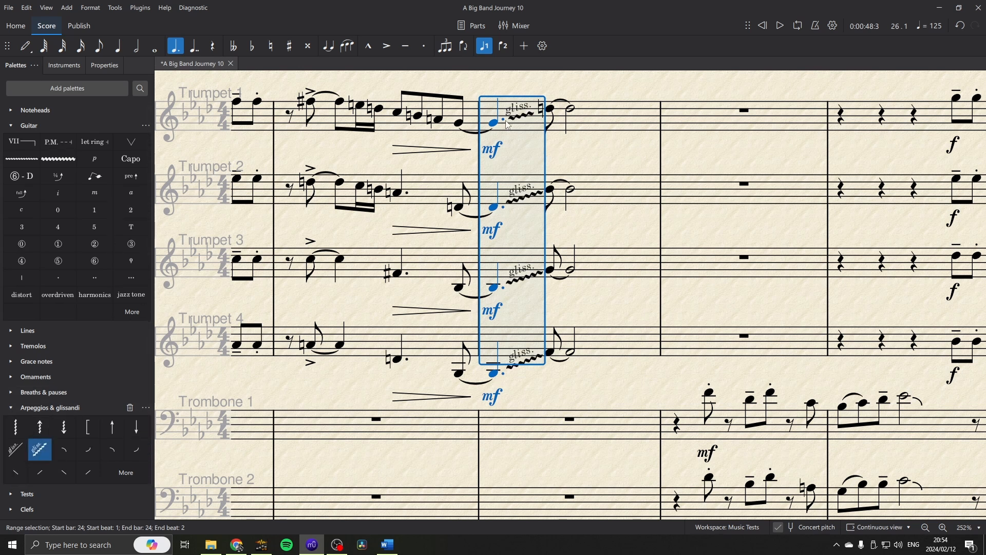
# Step: Play the glissandos in bar 24 on all four trumpet staves, and replay the bar with Trumpet 1 alone
pyautogui.keyDown('shift'); pyautogui.click(624, 354); pyautogui.keyUp('shift')
pyautogui.press('space')
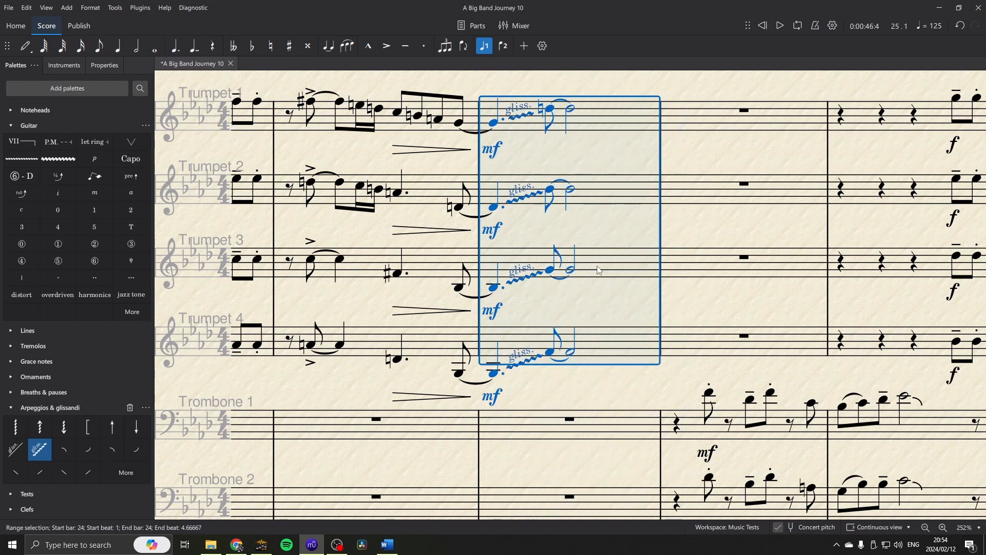
pyautogui.click(600, 128)
pyautogui.press('space')
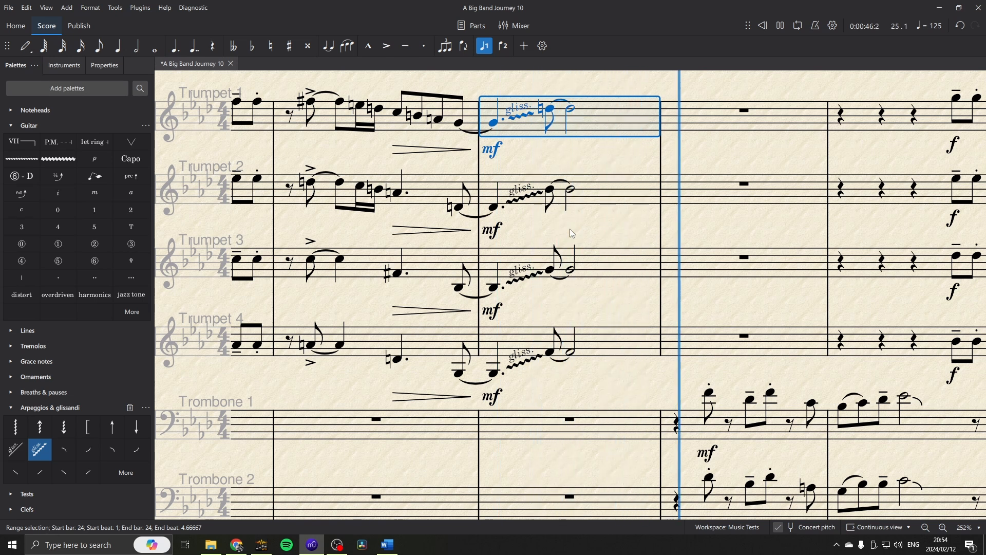
# Step: Set the playback style of the Trumpet 1 glissando in bar 24 to Diatonic and play that bar
pyautogui.moveTo(570, 156); pyautogui.dragTo(604, 212)
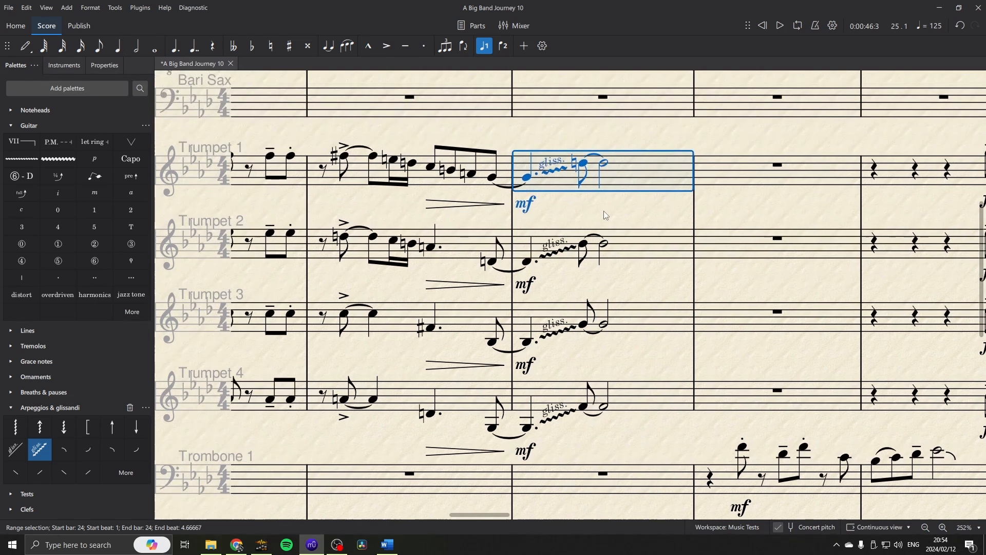
pyautogui.click(551, 177)
pyautogui.click(100, 65)
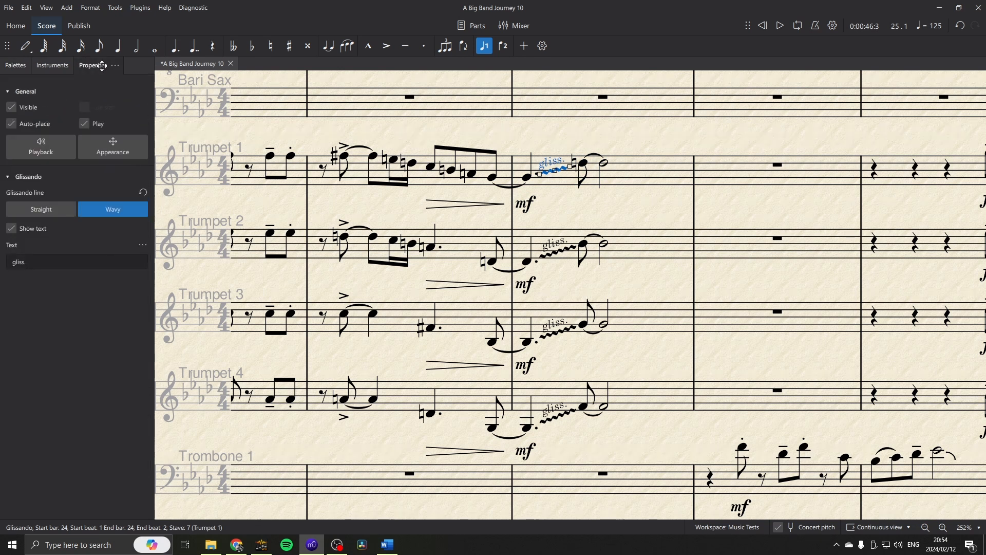
pyautogui.click(47, 158)
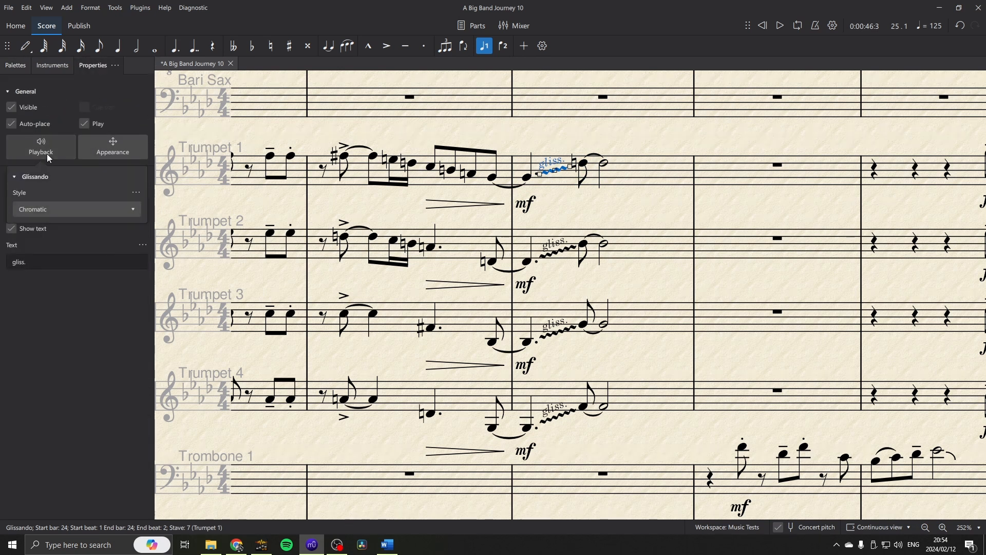
pyautogui.click(97, 209)
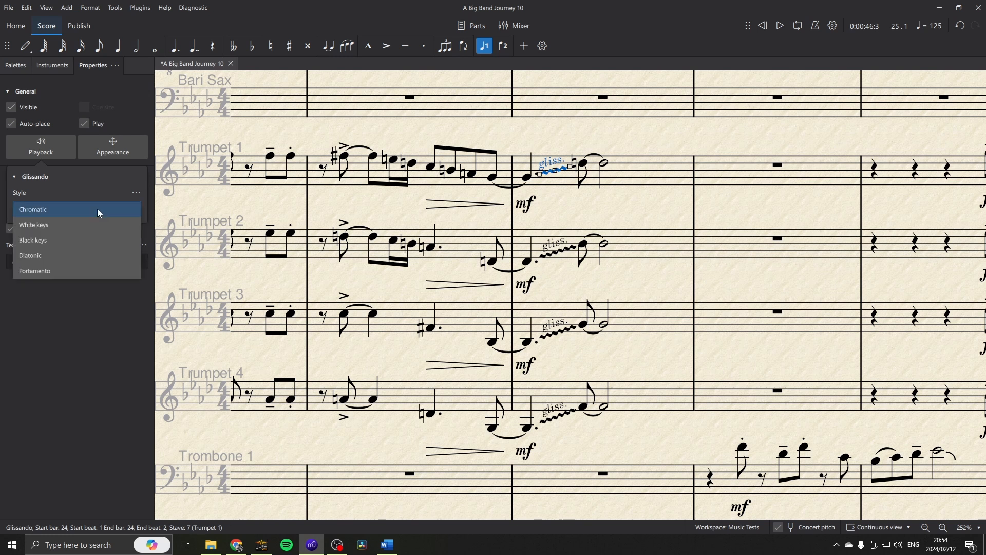
pyautogui.click(51, 256)
pyautogui.click(637, 170)
pyautogui.press('space')
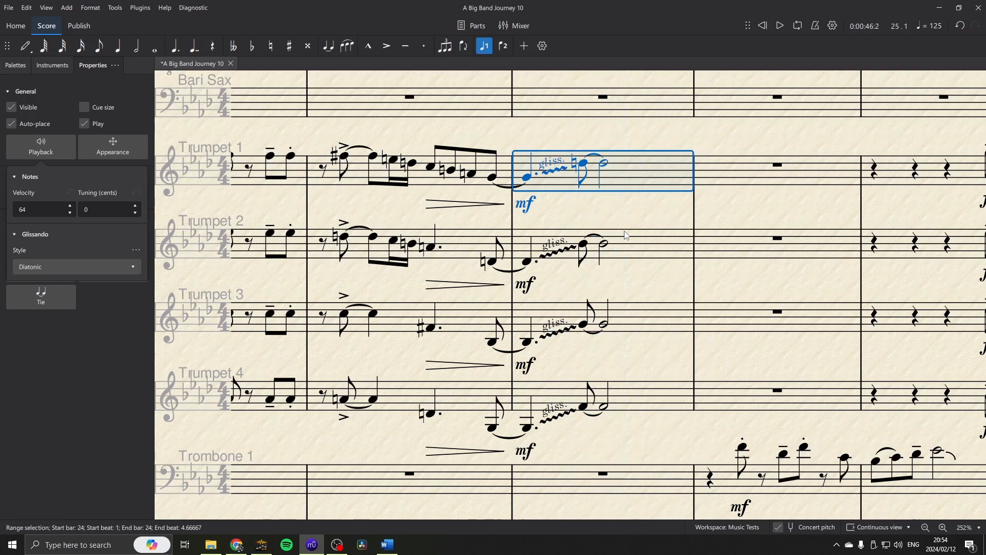
# Step: Set the Trumpet 2, 3 and 4 glissandos in bar 24 to Diatonic playback and play the bar on all four trumpet staves
pyautogui.click(559, 252)
pyautogui.keyDown('ctrl'); pyautogui.click(562, 337); pyautogui.keyUp('ctrl')
pyautogui.keyDown('ctrl'); pyautogui.click(560, 414); pyautogui.keyUp('ctrl')
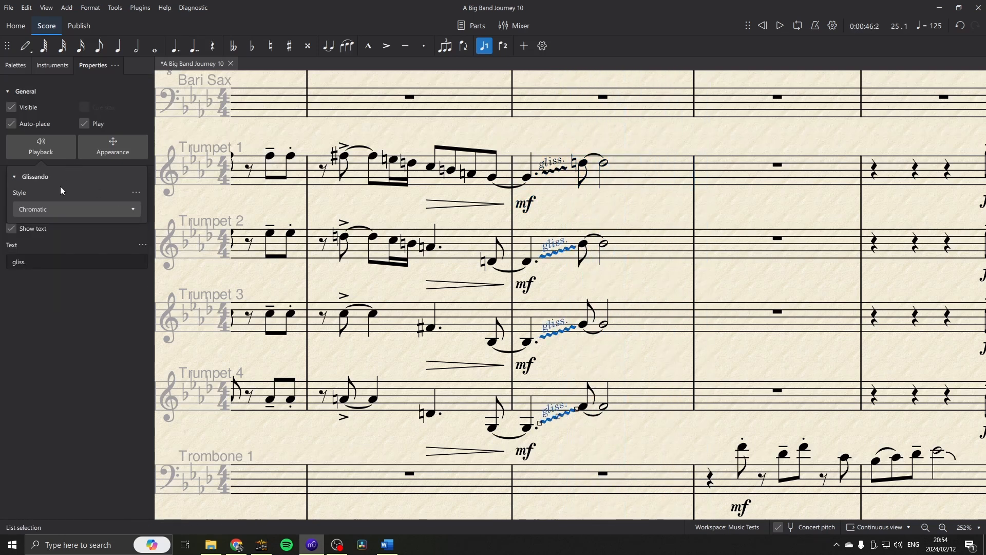
pyautogui.click(64, 209)
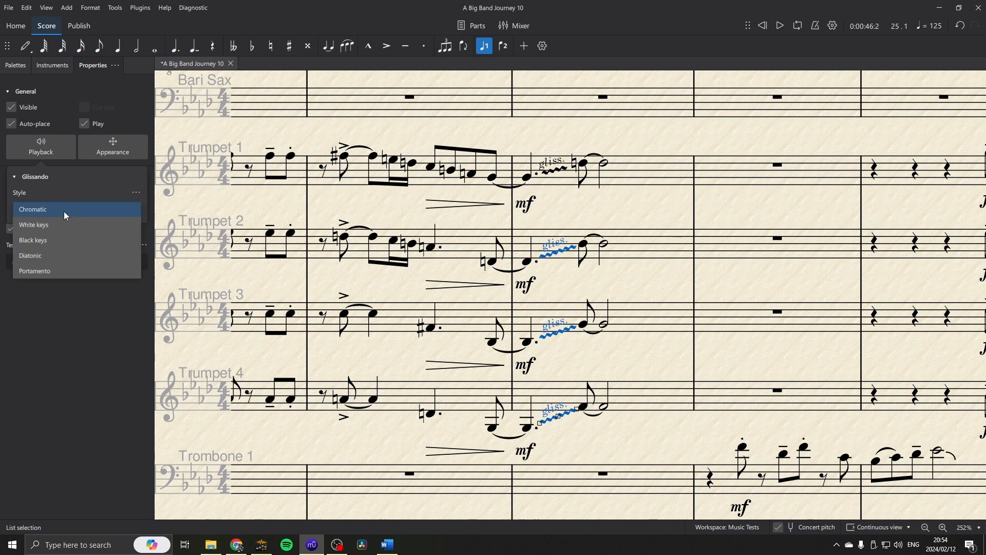
pyautogui.click(57, 255)
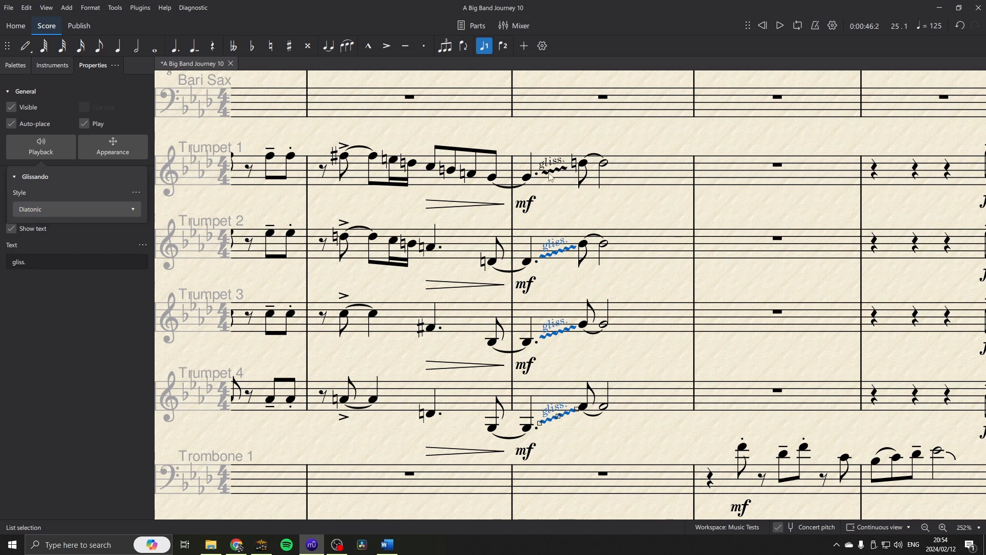
pyautogui.click(623, 178)
pyautogui.keyDown('shift'); pyautogui.click(644, 394); pyautogui.keyUp('shift')
pyautogui.press('space')
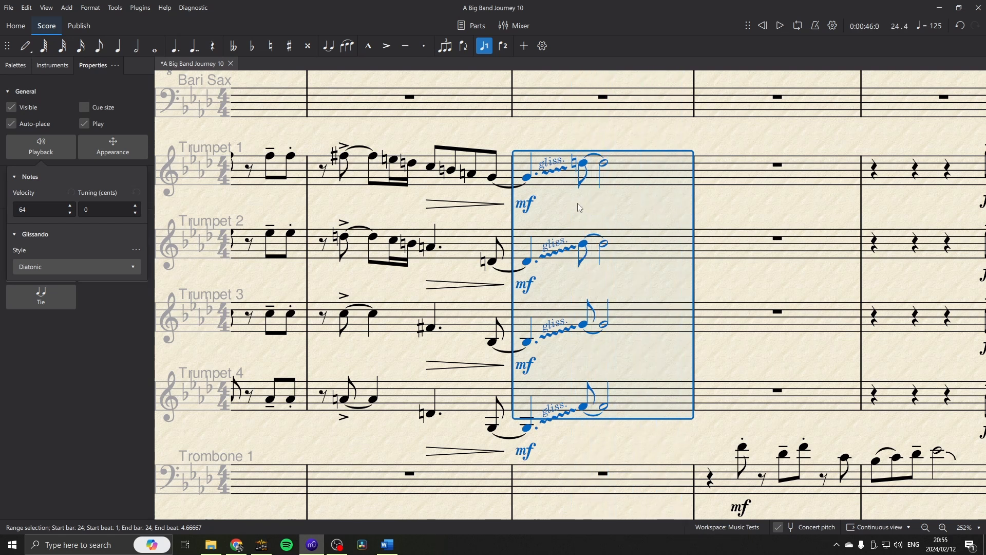
# Step: Set the playback style of all four trumpet glissandos in bar 24 to Portamento and play the bar on those staves
pyautogui.click(556, 174)
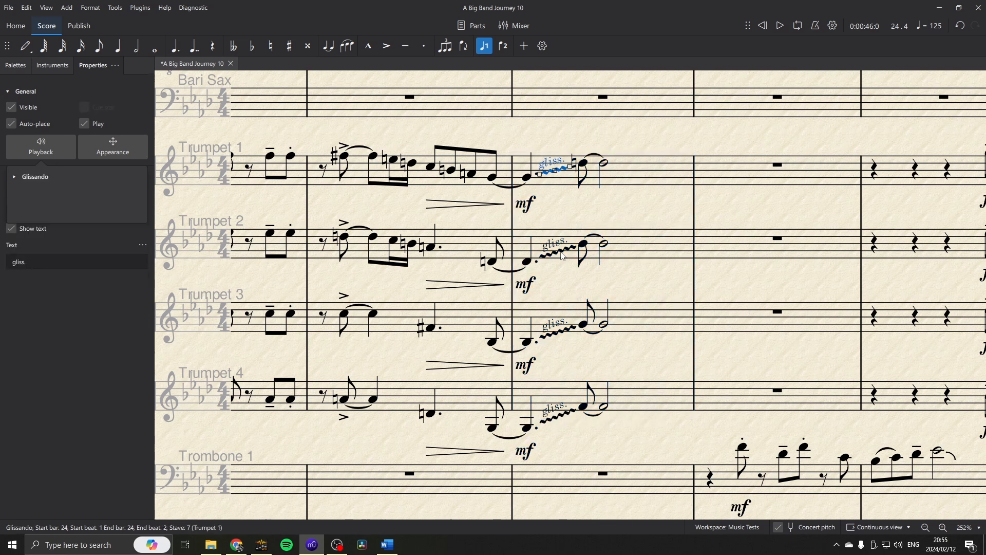
pyautogui.keyDown('ctrl'); pyautogui.click(560, 257); pyautogui.keyUp('ctrl')
pyautogui.keyDown('ctrl'); pyautogui.click(560, 332); pyautogui.keyUp('ctrl')
pyautogui.keyDown('ctrl'); pyautogui.click(559, 421); pyautogui.keyUp('ctrl')
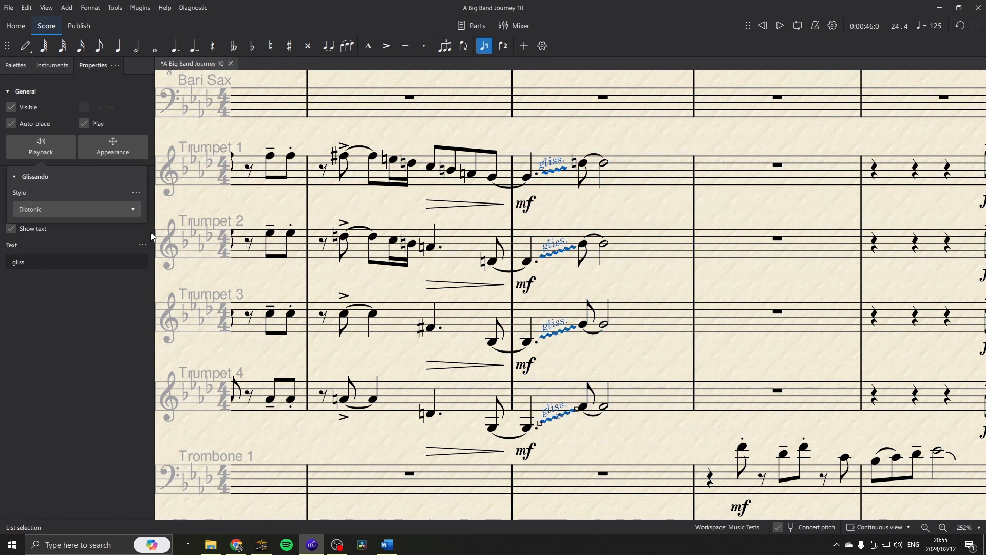
pyautogui.click(132, 209)
pyautogui.click(60, 231)
pyautogui.click(650, 181)
pyautogui.keyDown('shift'); pyautogui.click(651, 396); pyautogui.keyUp('shift')
pyautogui.press('space')
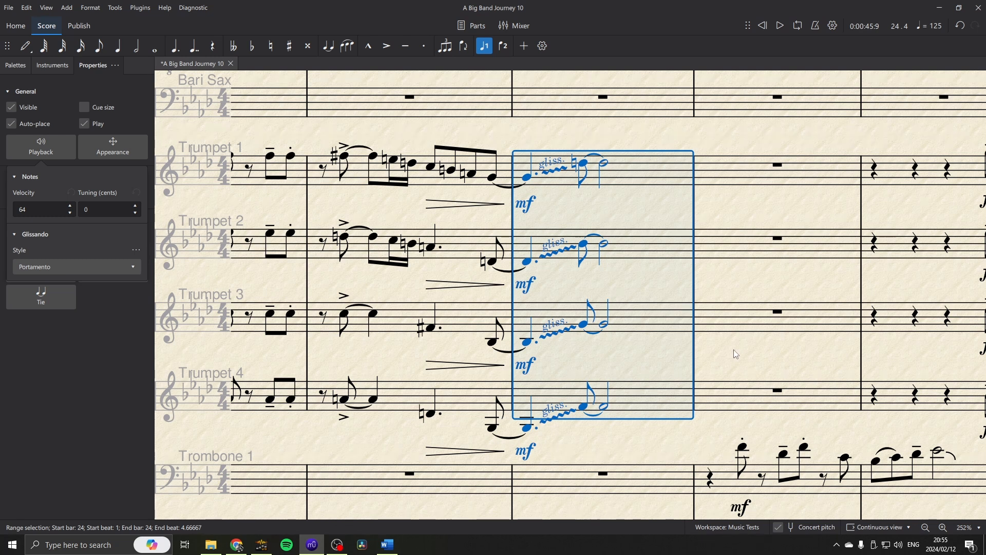
# Step: Add wavy glissandos between the notes of bar 49 in the four trombone staves and play the bar on Trombone 2 alone
pyautogui.scroll(-5, 733, 350)
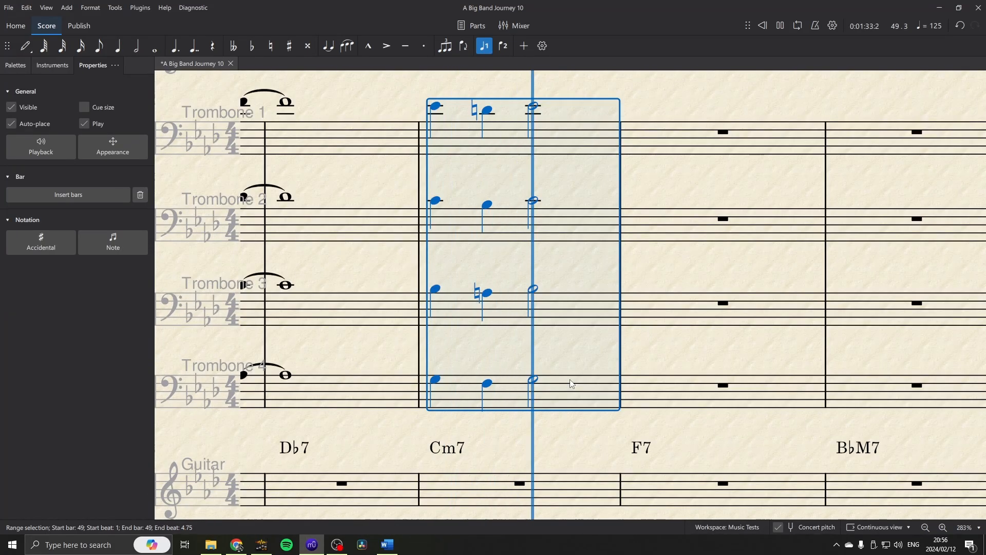
pyautogui.press('space')
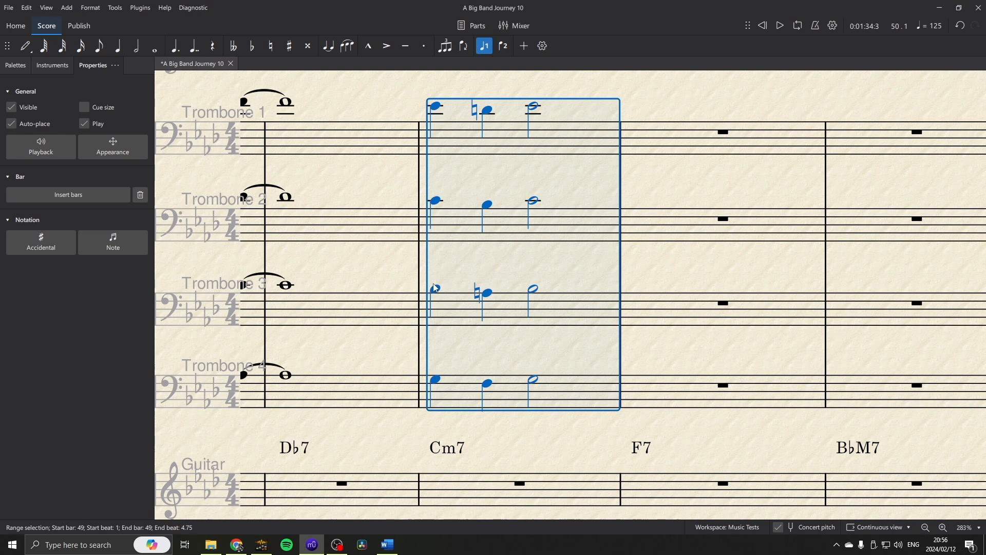
pyautogui.click(435, 108)
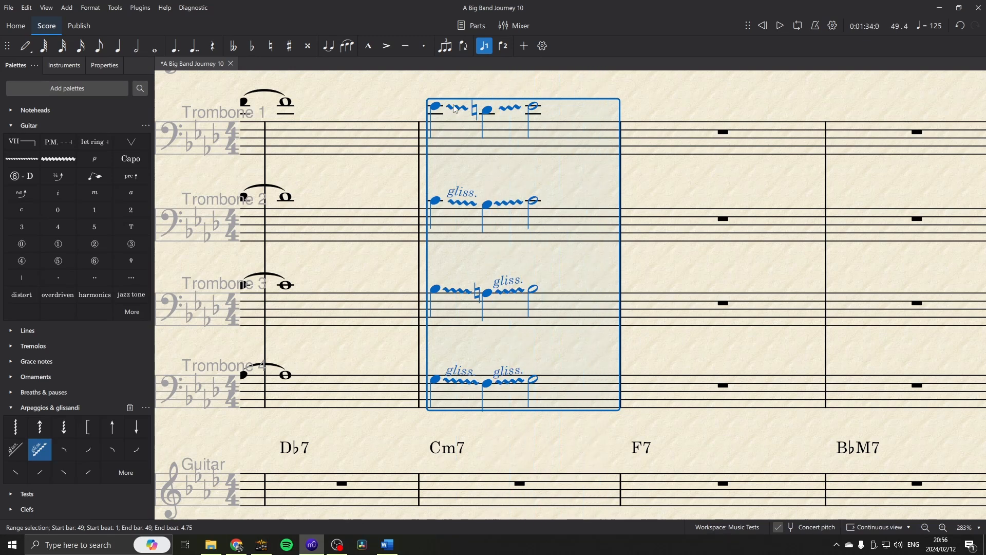
pyautogui.click(588, 224)
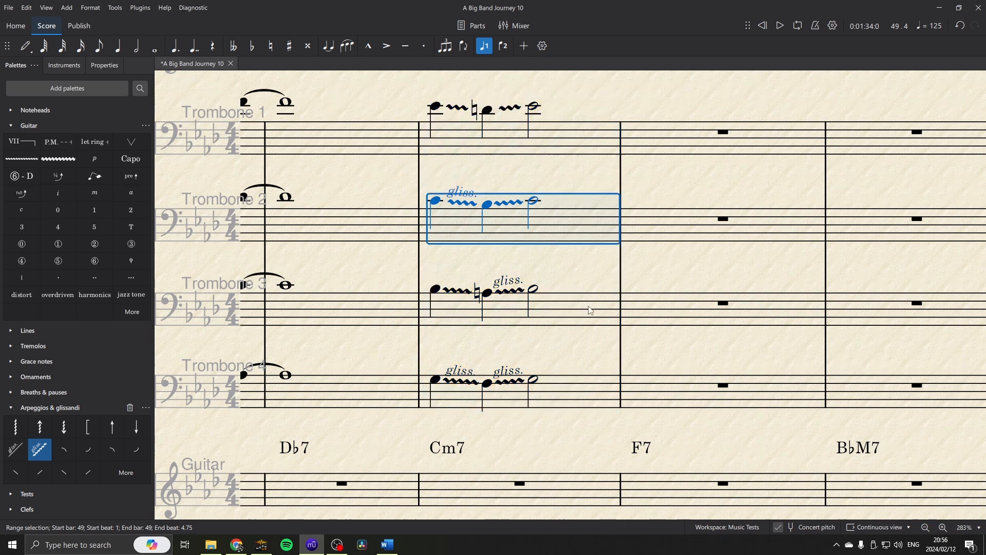
pyautogui.press('space')
# Step: Set the playback style of both Trombone 2 glissandos in bar 49 to Portamento and play the bar on that stave
pyautogui.click(99, 64)
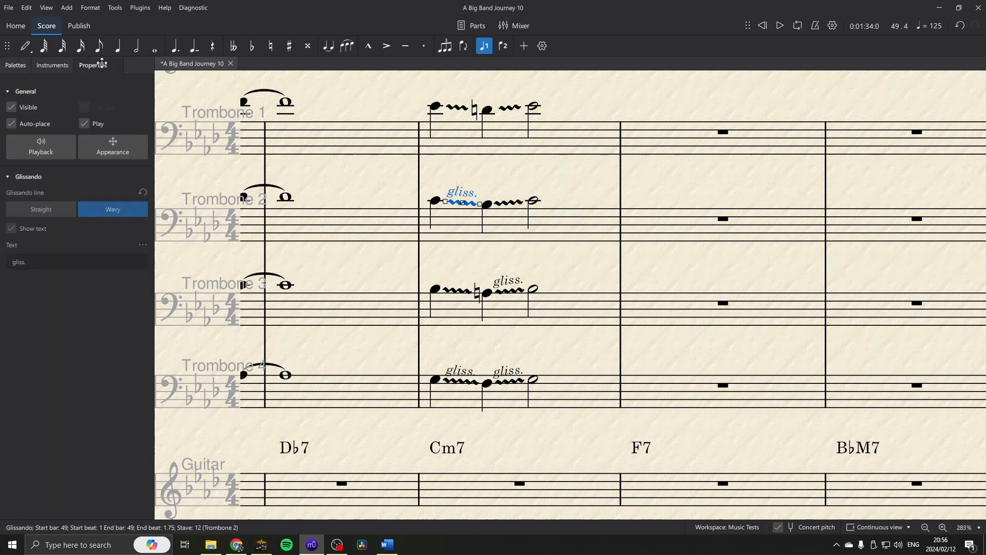
pyautogui.click(52, 150)
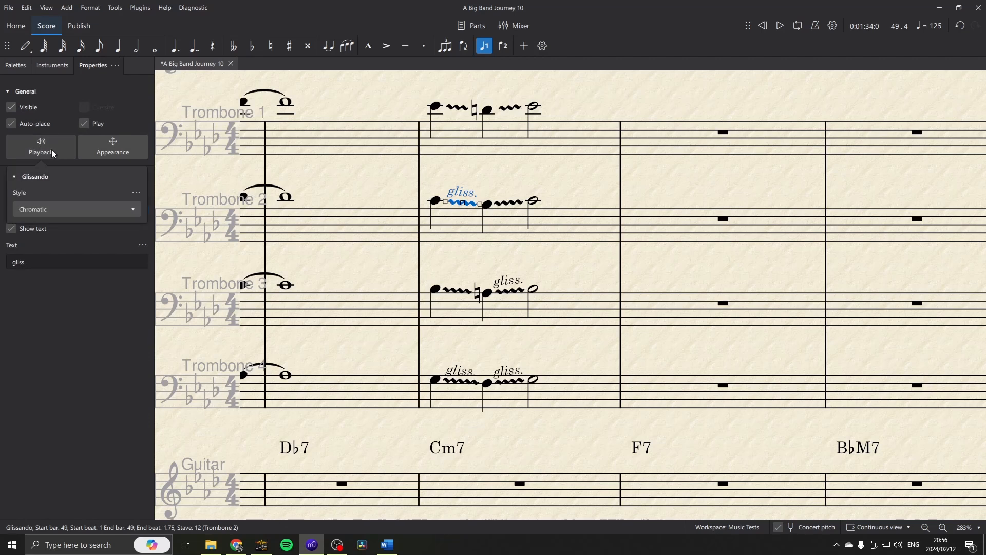
pyautogui.click(60, 214)
pyautogui.click(60, 269)
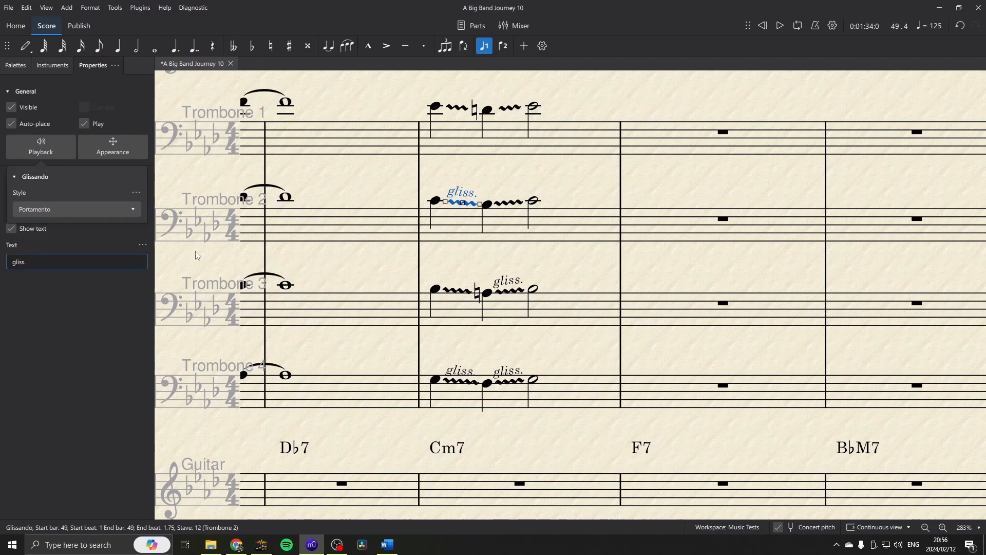
pyautogui.click(507, 204)
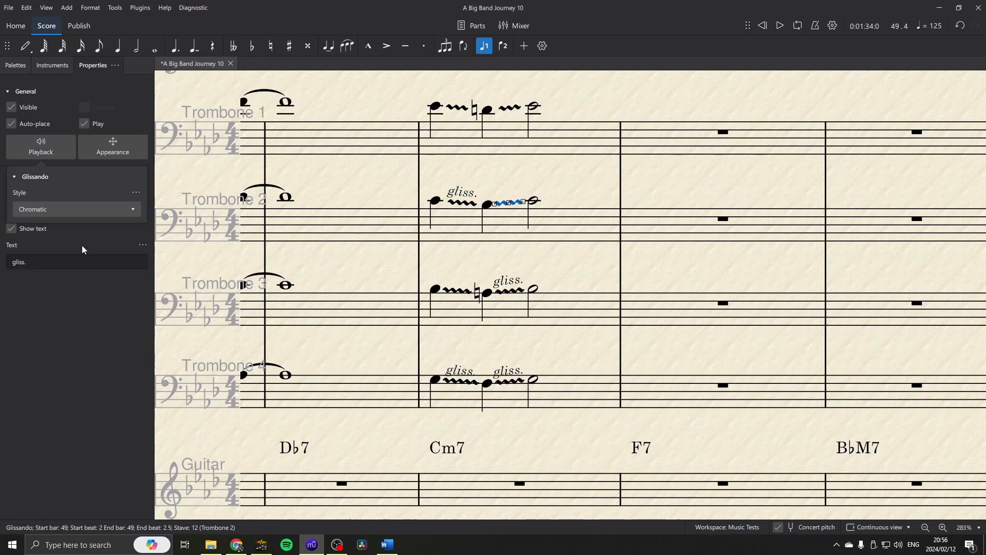
pyautogui.click(47, 216)
pyautogui.click(59, 271)
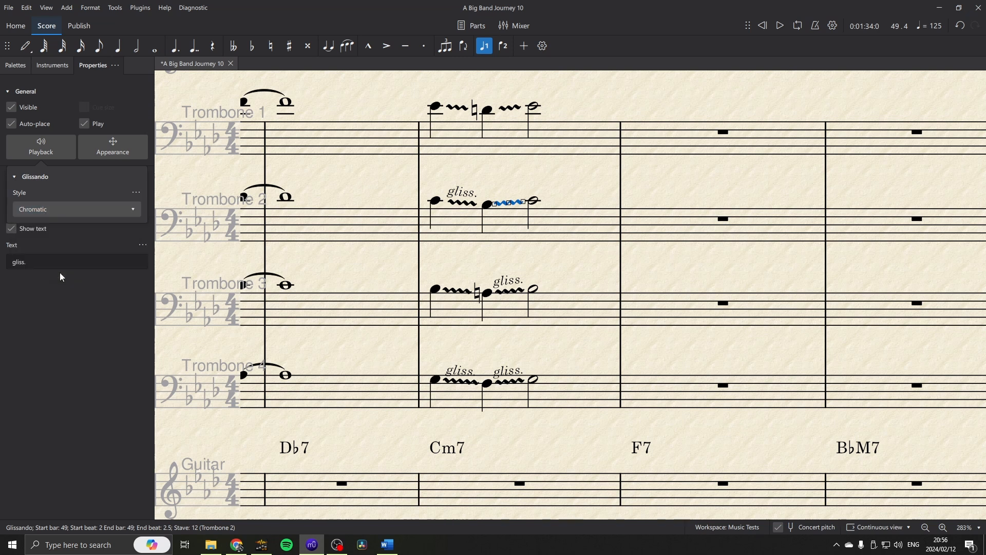
pyautogui.click(576, 222)
pyautogui.press('space')
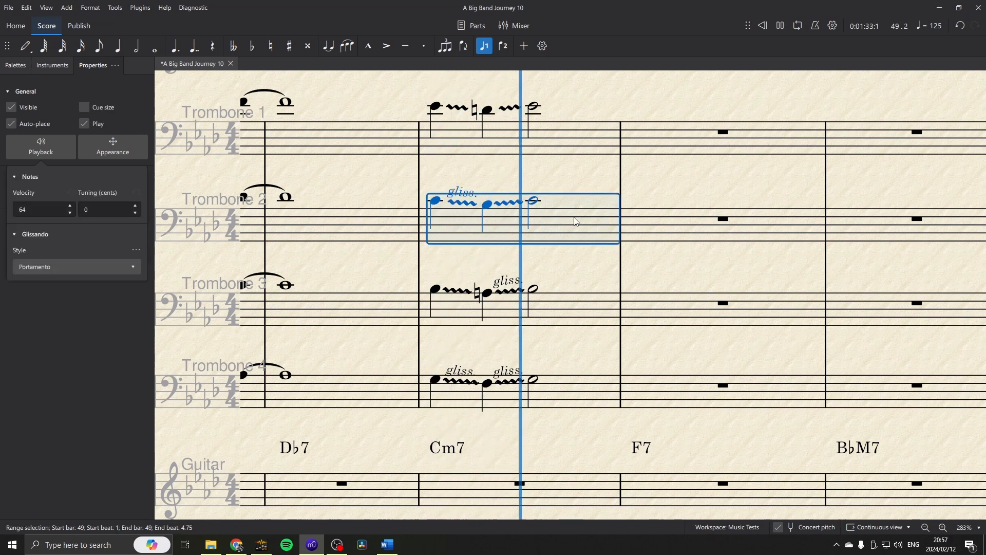
pyautogui.press('space')
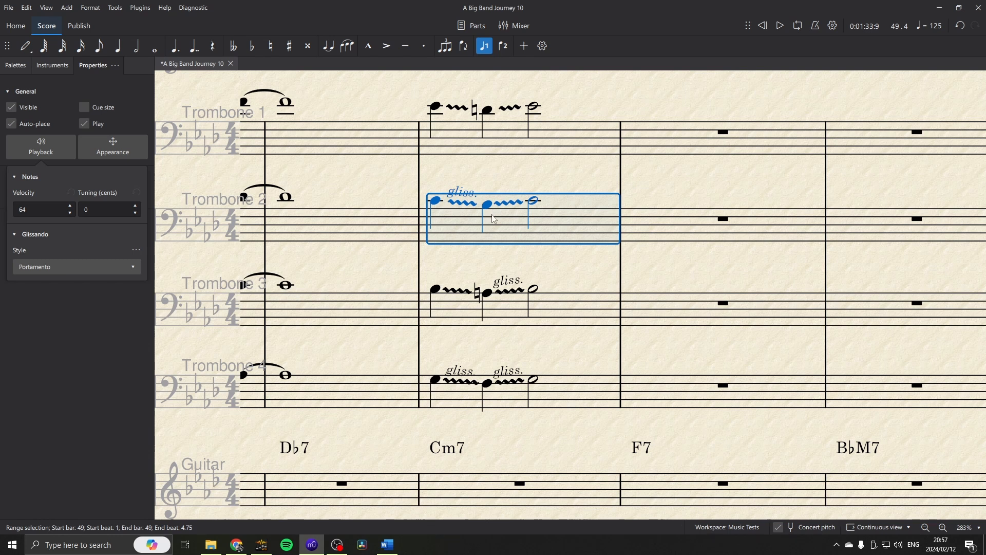
# Step: Hide the second Alto Sax 1 stave and play bar 50 on the five saxophone staves
pyautogui.click(574, 180)
pyautogui.scroll(10, 574, 180)
pyautogui.scroll(5, 501, 335)
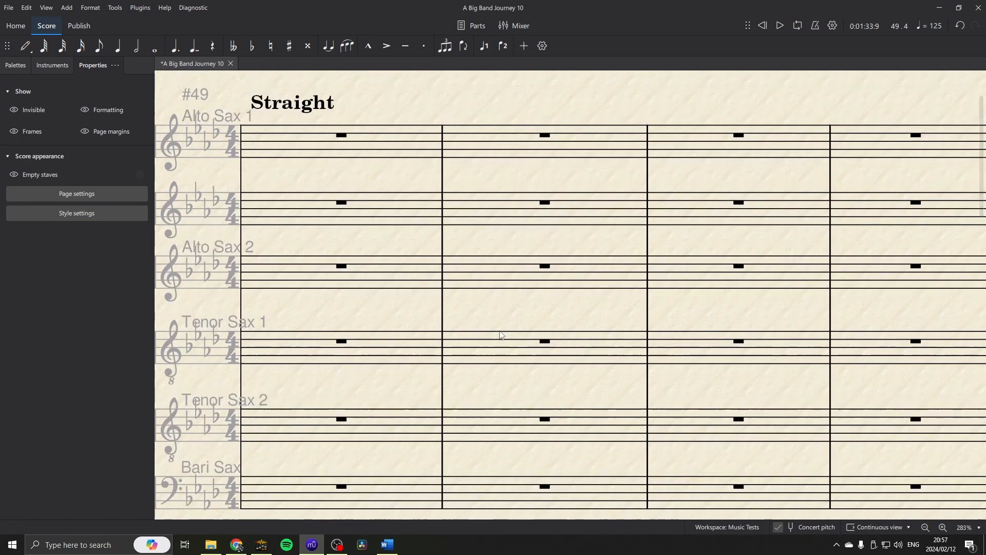
pyautogui.click(51, 64)
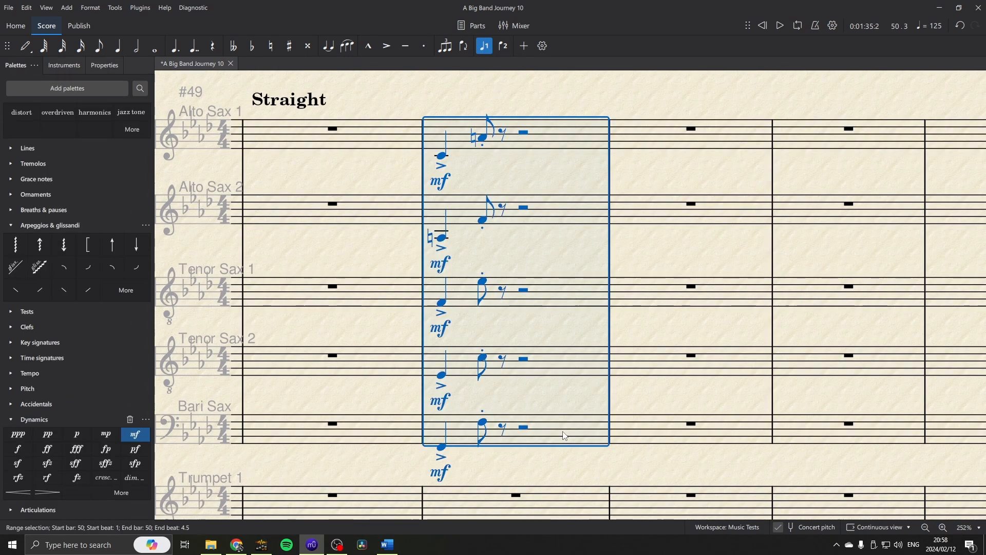
pyautogui.press('space')
# Step: Try wavy glissandos from the crotchets to the quavers in bar 50 of the five saxophone staves, with playback, and undo them
pyautogui.click(445, 159)
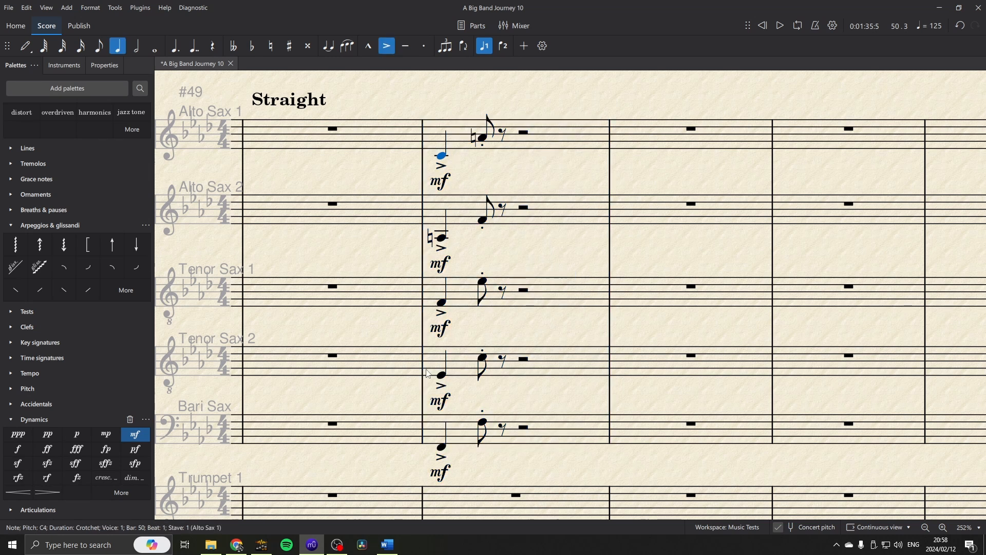
pyautogui.keyDown('shift'); pyautogui.click(441, 448); pyautogui.keyUp('shift')
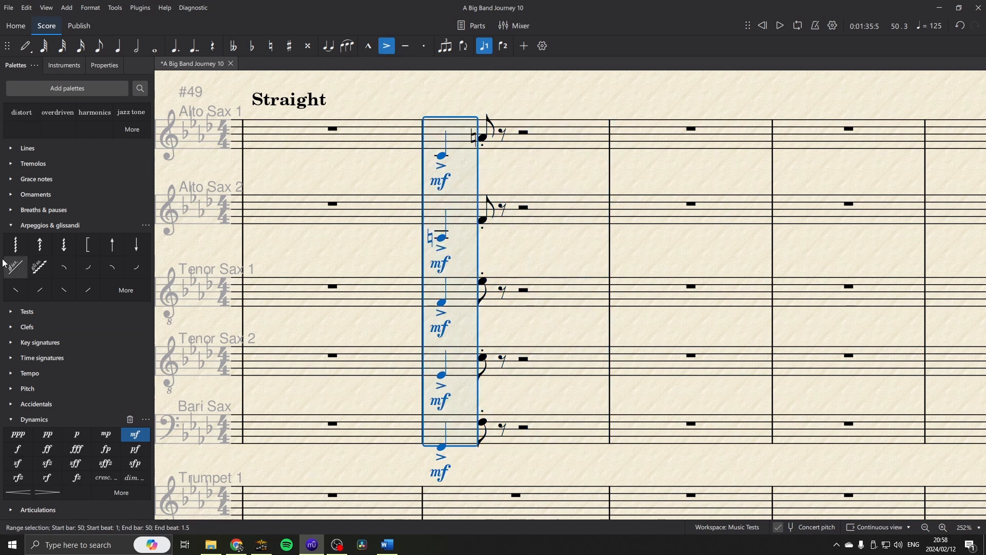
pyautogui.click(39, 266)
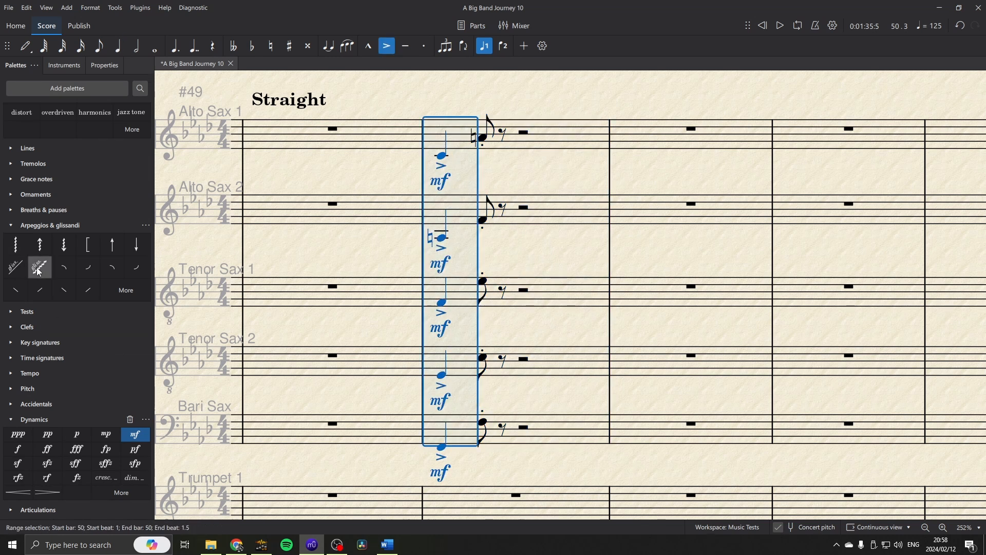
pyautogui.click(526, 143)
pyautogui.keyDown('shift'); pyautogui.click(542, 433); pyautogui.keyUp('shift')
pyautogui.press('space')
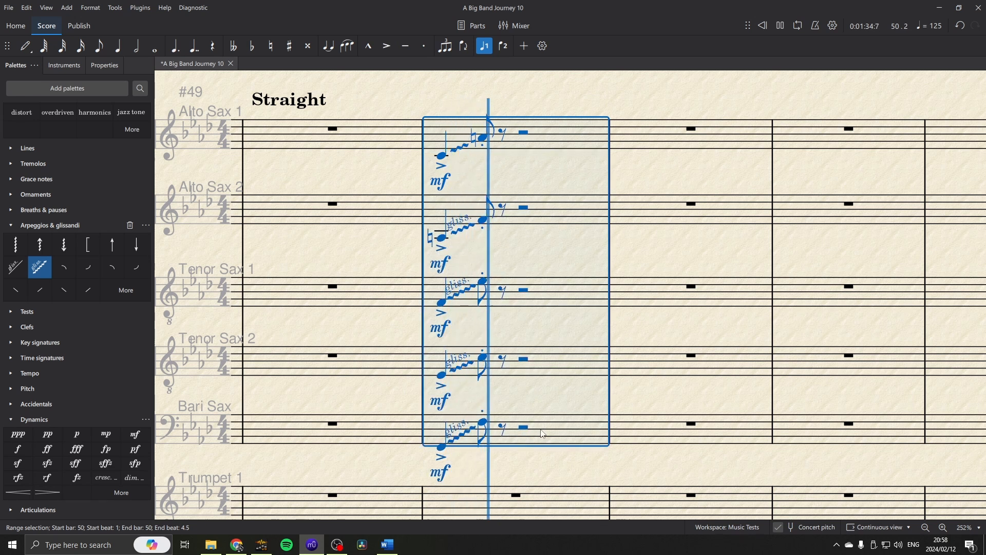
pyautogui.press('space')
pyautogui.hotkey('ctrl', 'z')
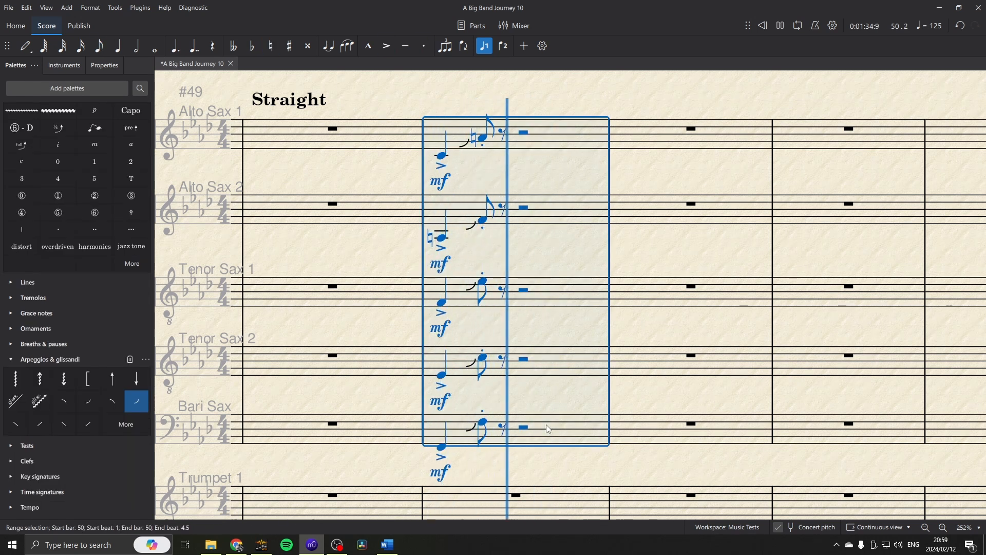
# Step: Try scoops on the bar 50 quavers of the five saxophone staves, with playback, and undo them
pyautogui.press('space')
pyautogui.hotkey('ctrl', 'z')
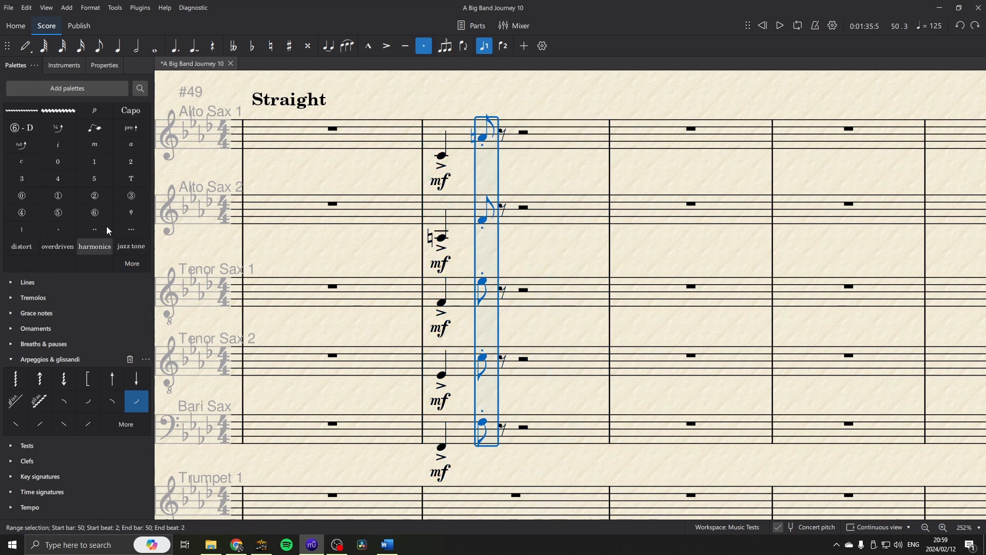
# Step: Try grace note bends on the bar 50 quavers of the five saxophone staves, with playback, and undo them
pyautogui.scroll(1, 109, 234)
pyautogui.click(95, 179)
pyautogui.click(547, 138)
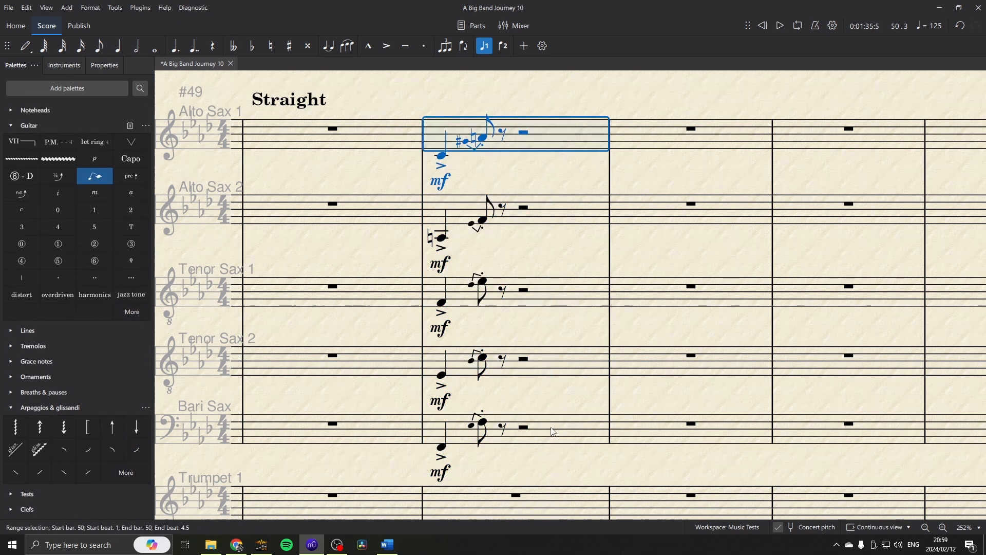
pyautogui.keyDown('shift'); pyautogui.click(552, 432); pyautogui.keyUp('shift')
pyautogui.press('space')
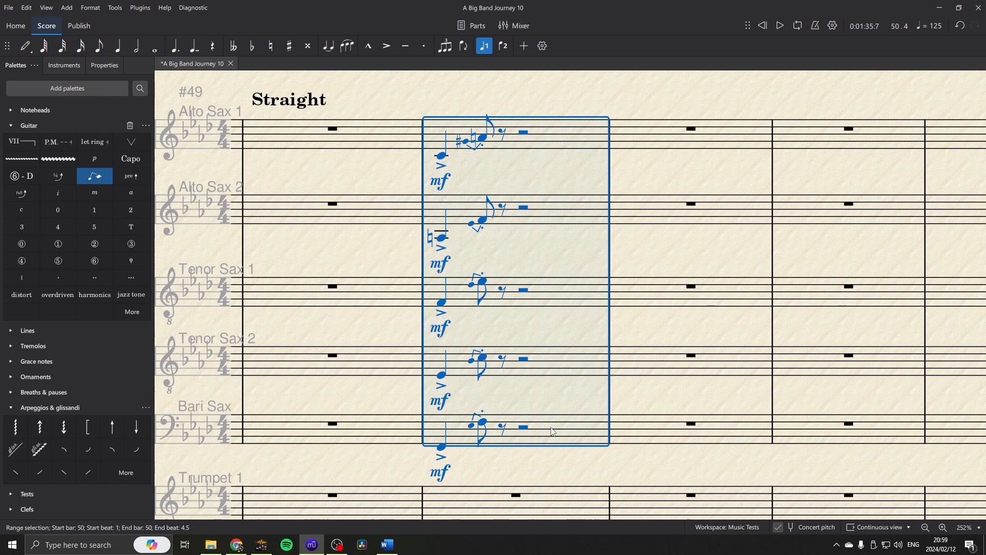
pyautogui.hotkey('ctrl', 'z')
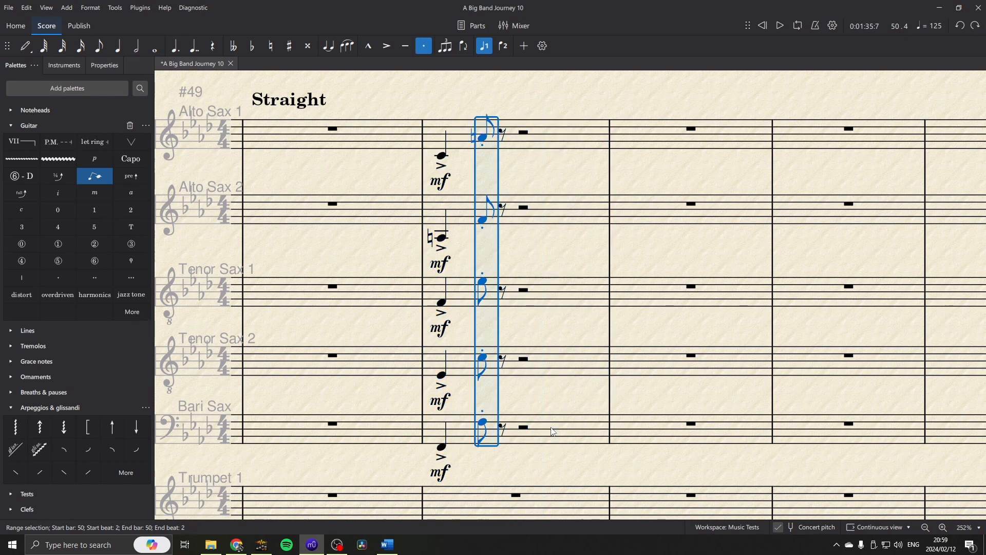
pyautogui.press('Escape')
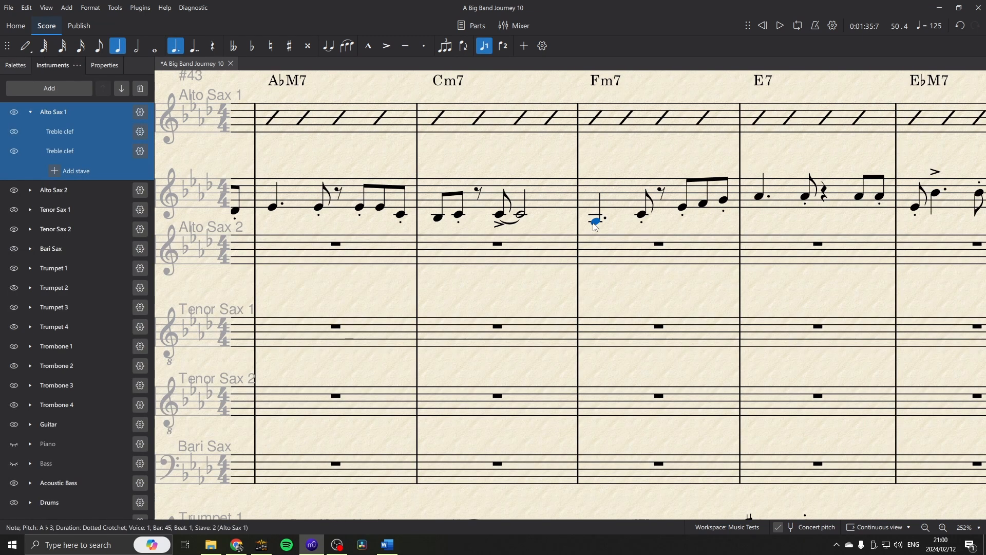
# Step: Add a plop to the dotted crotchet opening bar 45 of the second Alto Sax 1 stave and play it from bar 44
pyautogui.click(16, 66)
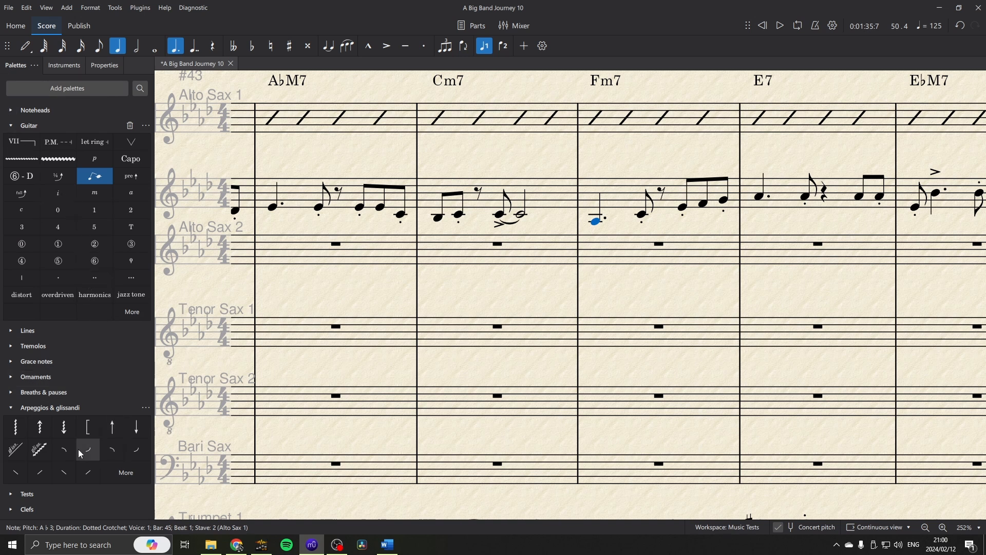
pyautogui.click(113, 449)
pyautogui.press('space')
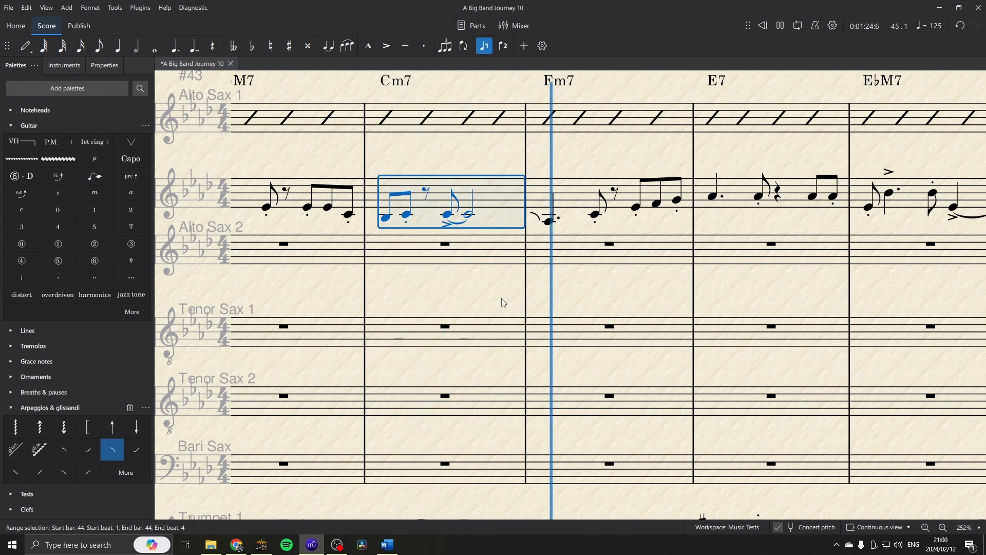
pyautogui.press('space')
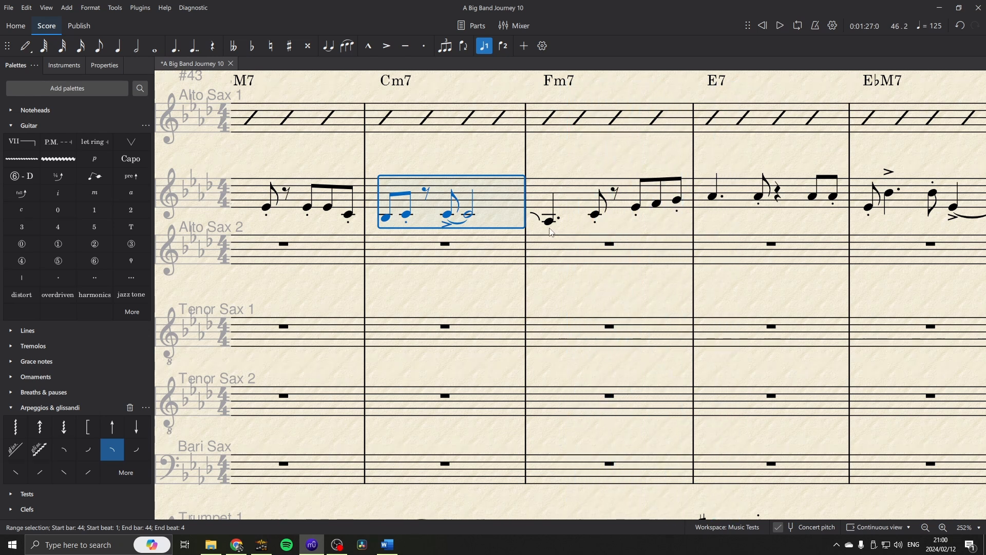
# Step: Add a tenuto to the dotted crotchet with the plop in bar 45 and replay the passage from bar 44
pyautogui.click(549, 222)
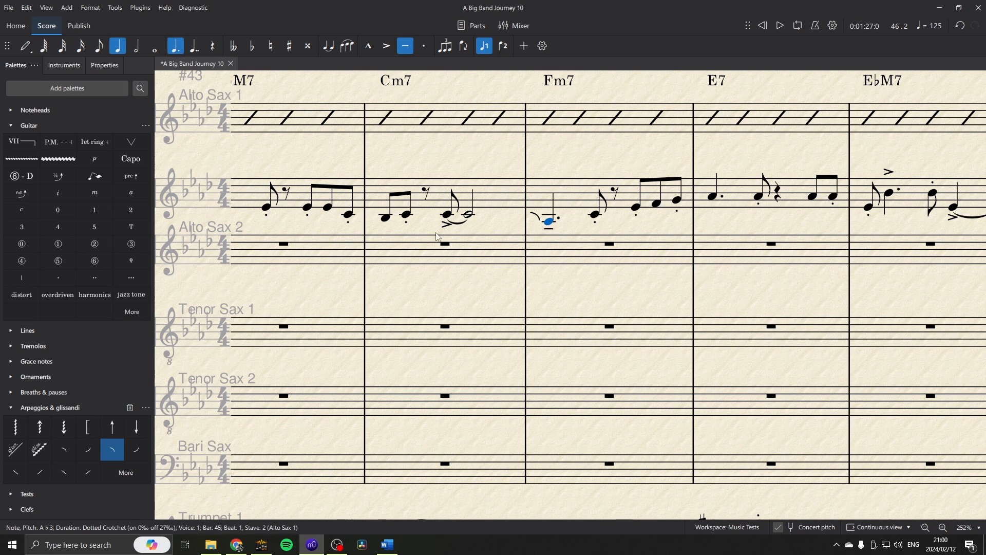
pyautogui.click(501, 199)
pyautogui.press('space')
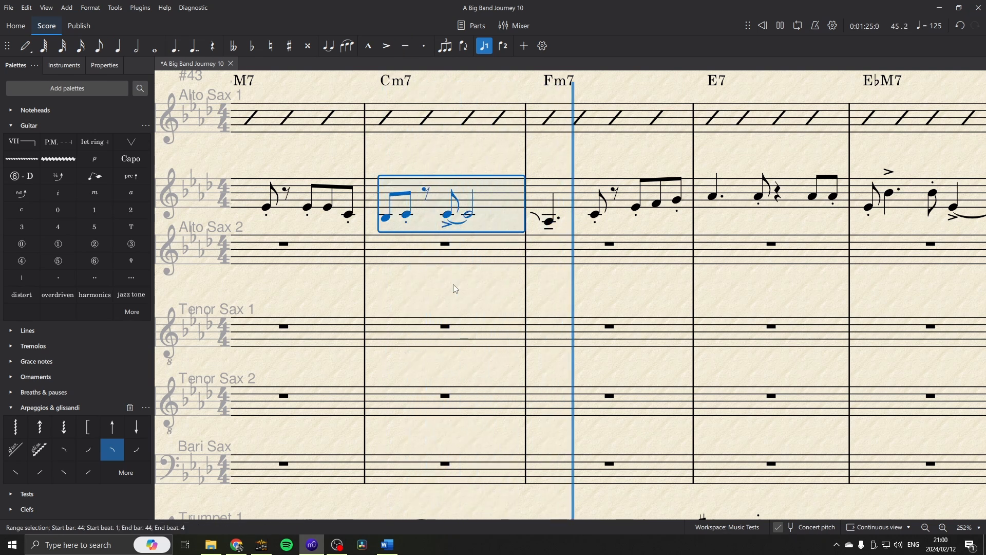
pyautogui.press('space')
pyautogui.click(617, 226)
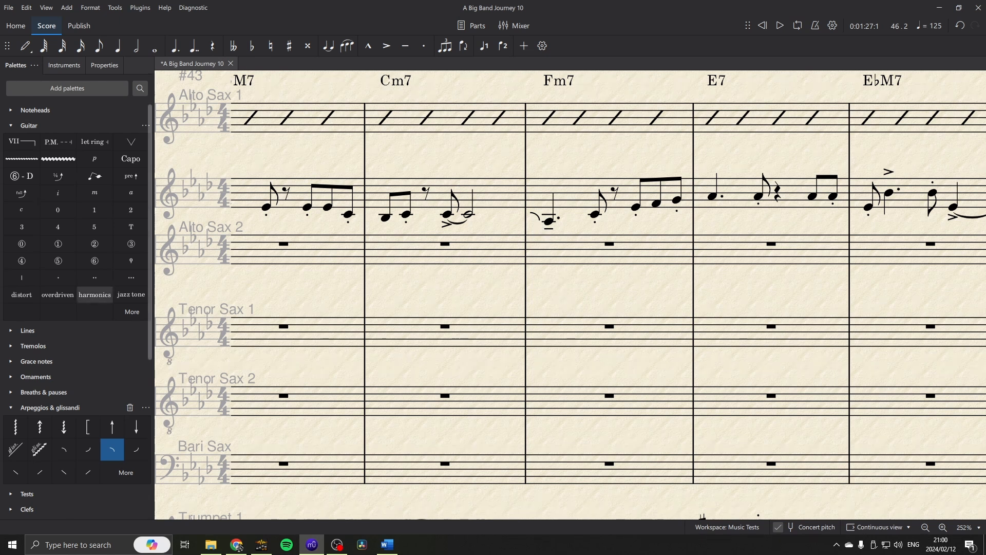
# Step: Add three-stroke tremolos to the beat 3 minims in bar 21 of the four trumpet staves
pyautogui.scroll(-5, 843, 170)
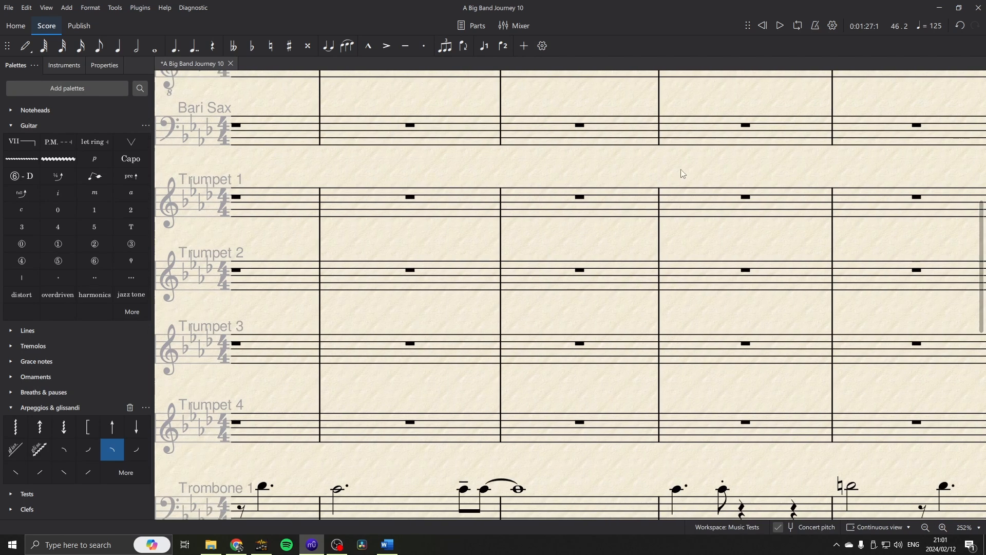
pyautogui.hscroll(-3, 514, 159)
pyautogui.moveTo(294, 173); pyautogui.dragTo(869, 151)
pyautogui.moveTo(348, 151); pyautogui.dragTo(926, 152)
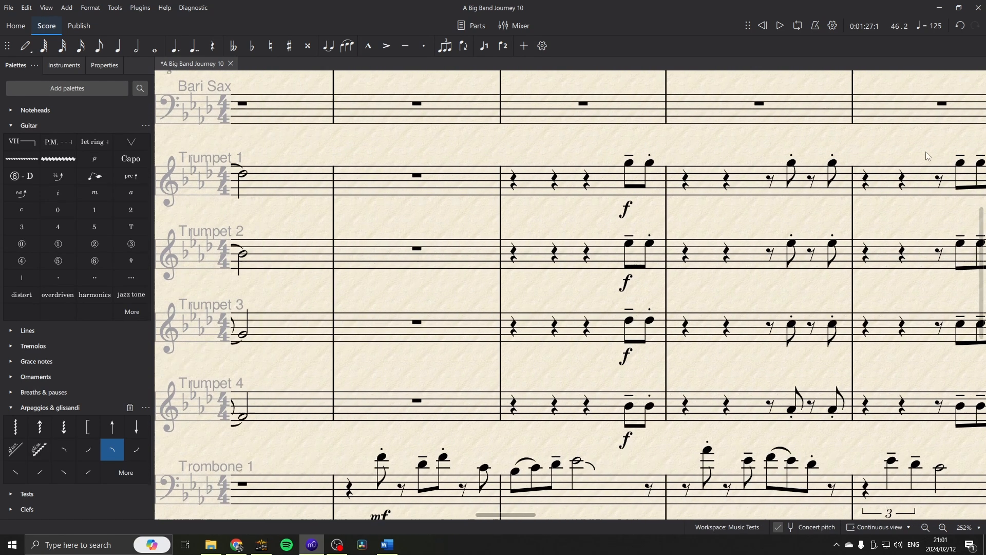
pyautogui.moveTo(491, 154); pyautogui.dragTo(902, 144)
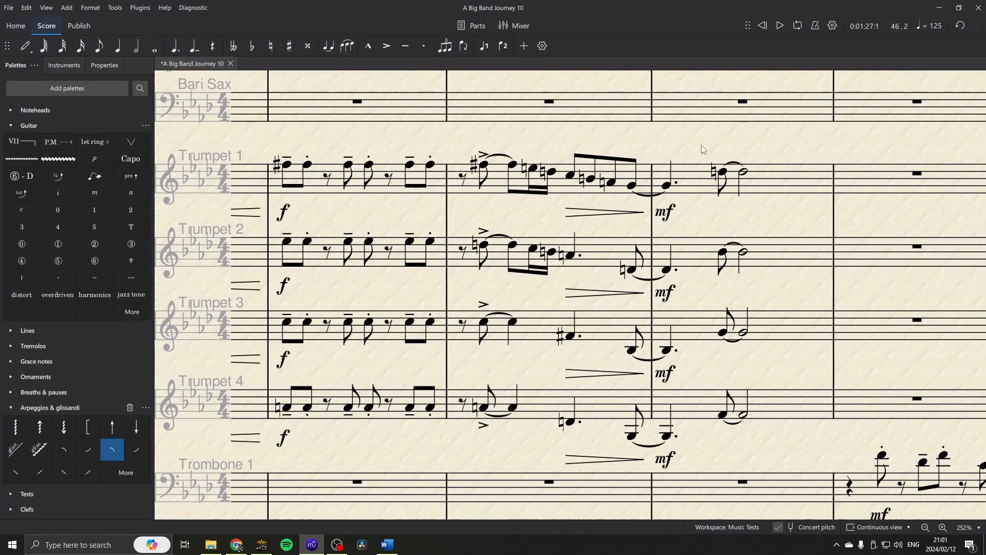
pyautogui.moveTo(530, 138); pyautogui.dragTo(900, 137)
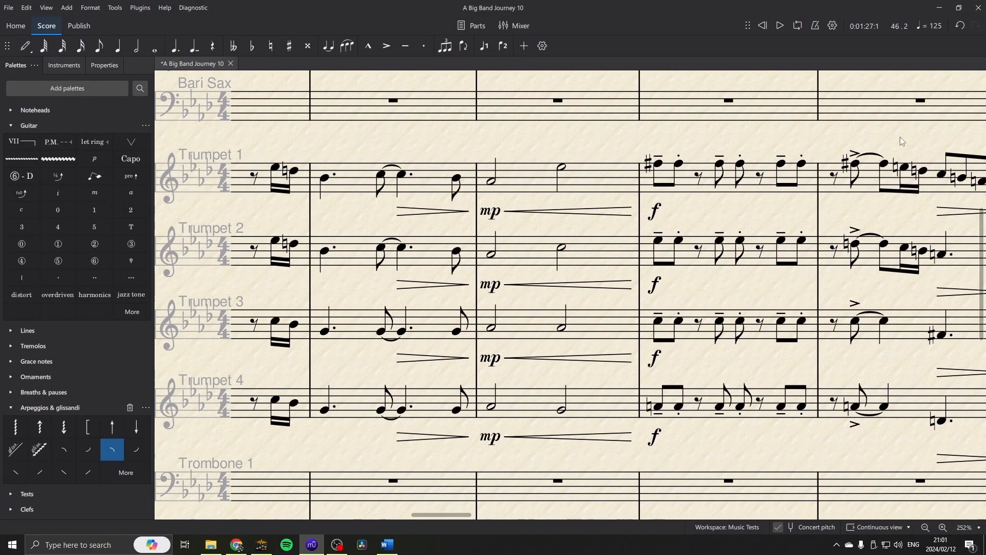
pyautogui.click(562, 167)
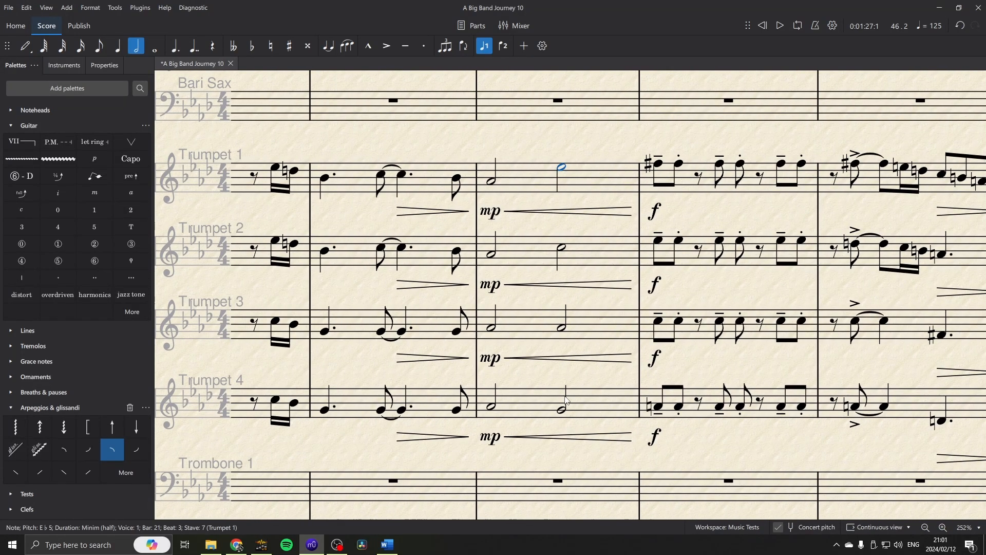
pyautogui.keyDown('shift'); pyautogui.click(563, 411); pyautogui.keyUp('shift')
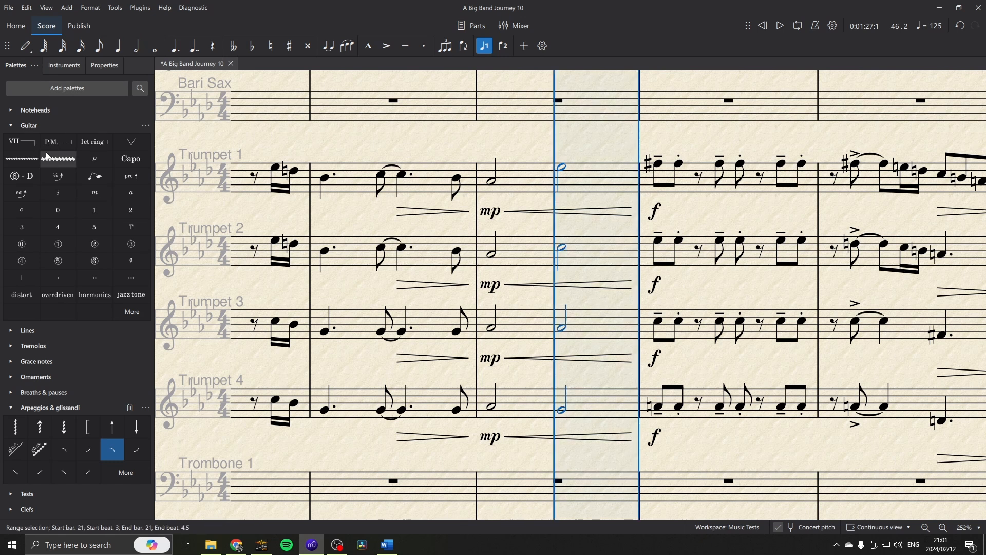
pyautogui.click(11, 346)
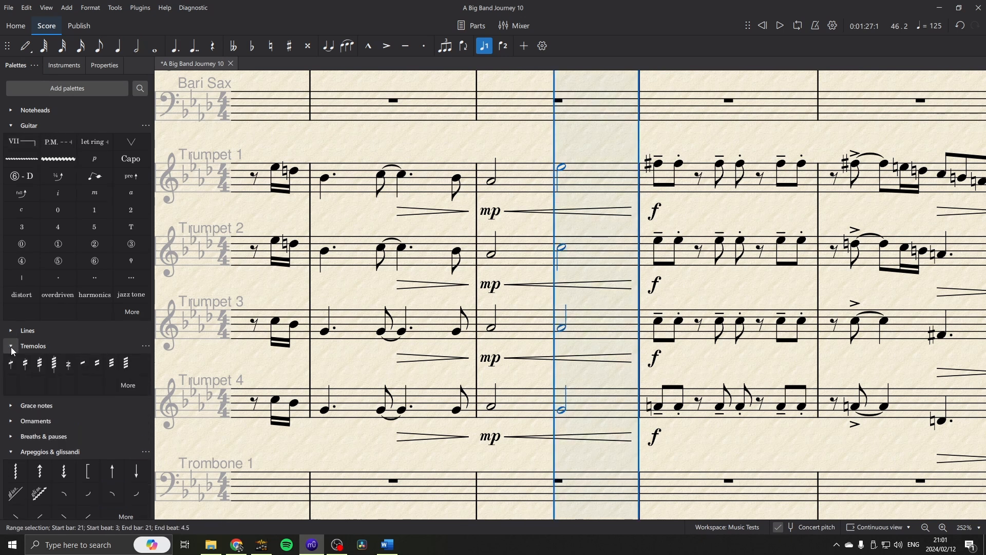
pyautogui.click(39, 366)
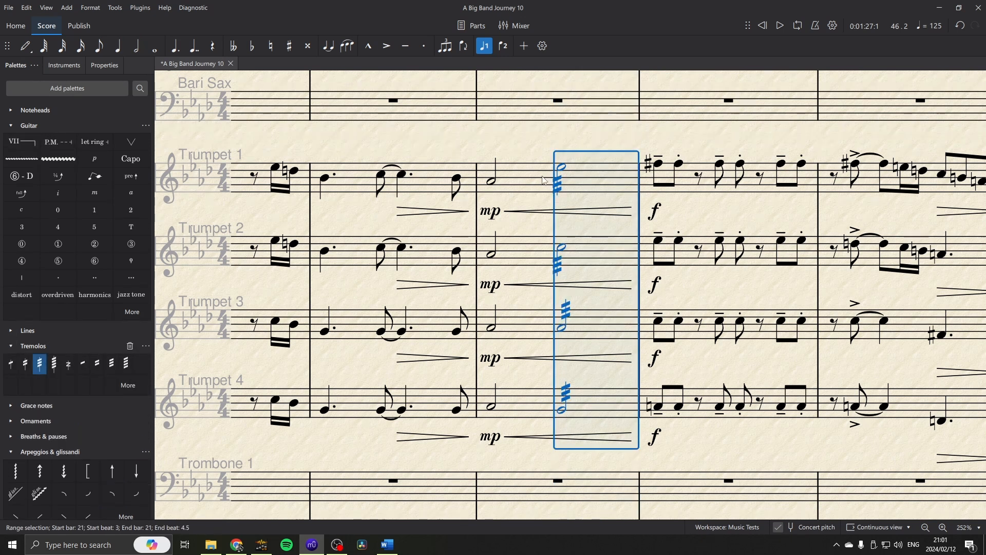
# Step: Play the four trumpet staves from the start of bar 21 to hear the tremolos
pyautogui.hotkey('shift', 'Left')
pyautogui.press('space')
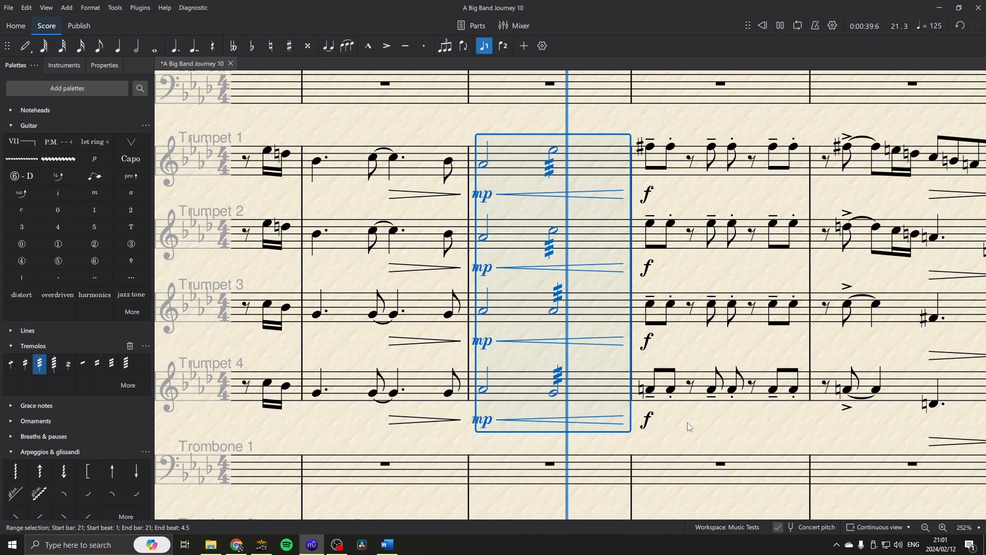
pyautogui.press('space')
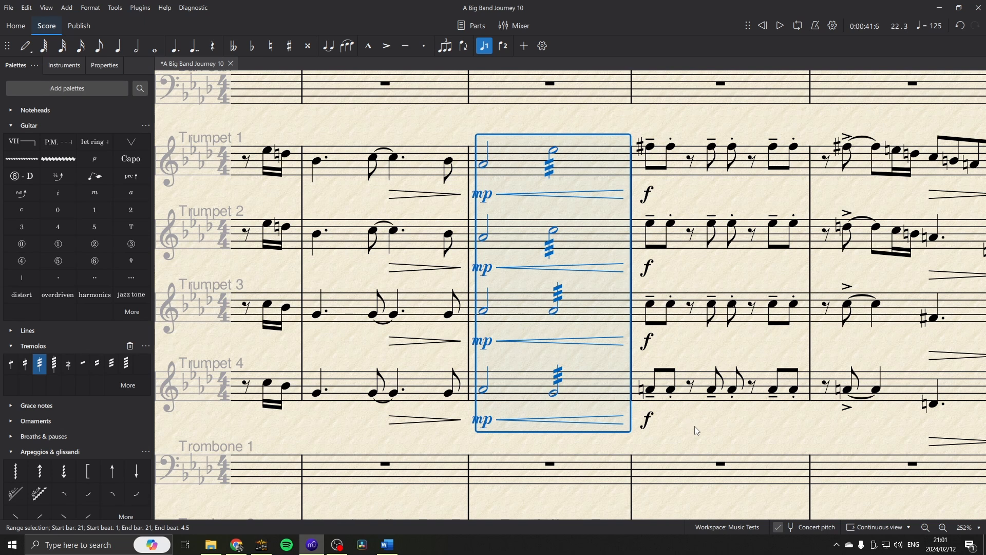
# Step: Try three-stroke tremolos on the bar 28 minims of the four trombone staves, with playback, and undo them
pyautogui.scroll(-5, 689, 404)
pyautogui.hscroll(6, 483, 195)
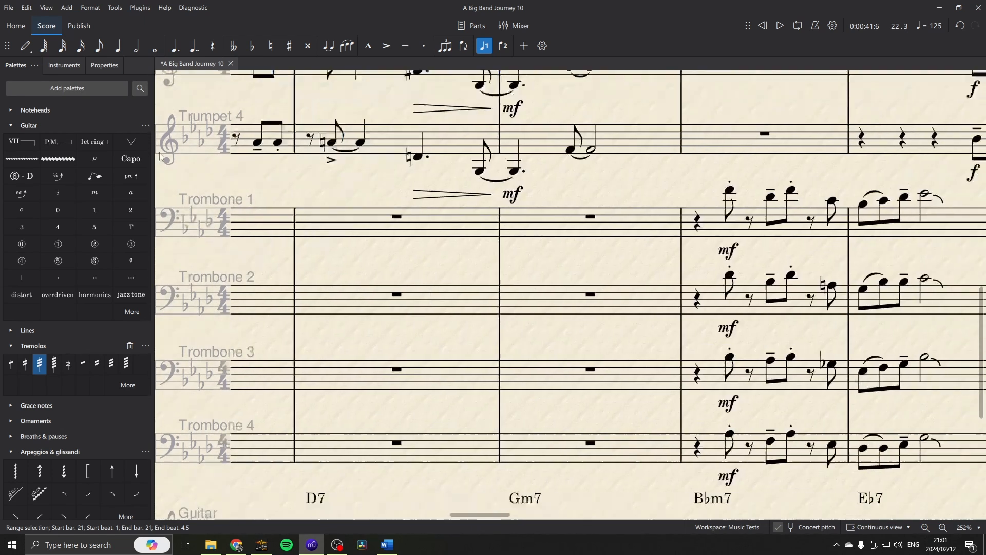
pyautogui.hscroll(8, 483, 194)
pyautogui.click(580, 154)
pyautogui.keyDown('shift'); pyautogui.click(581, 399); pyautogui.keyUp('shift')
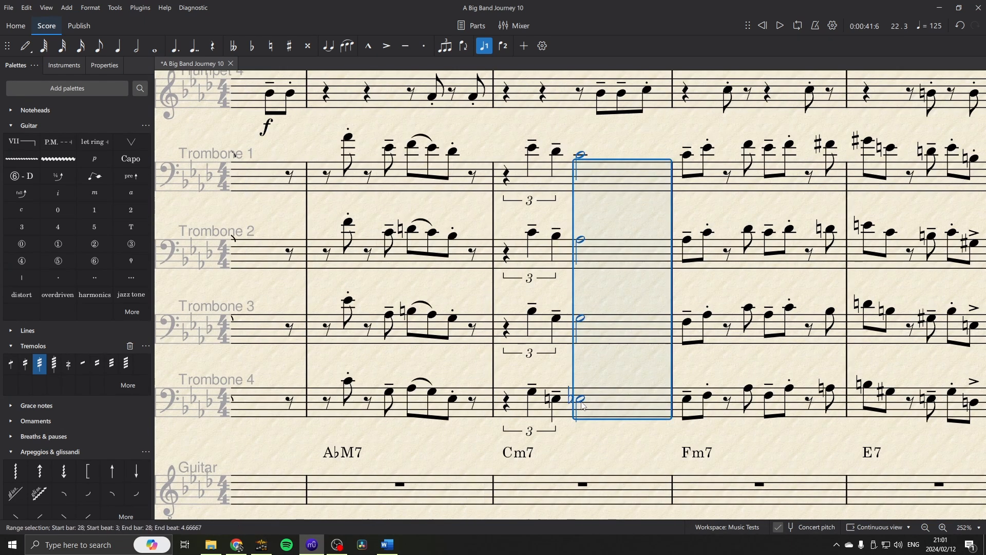
pyautogui.click(40, 364)
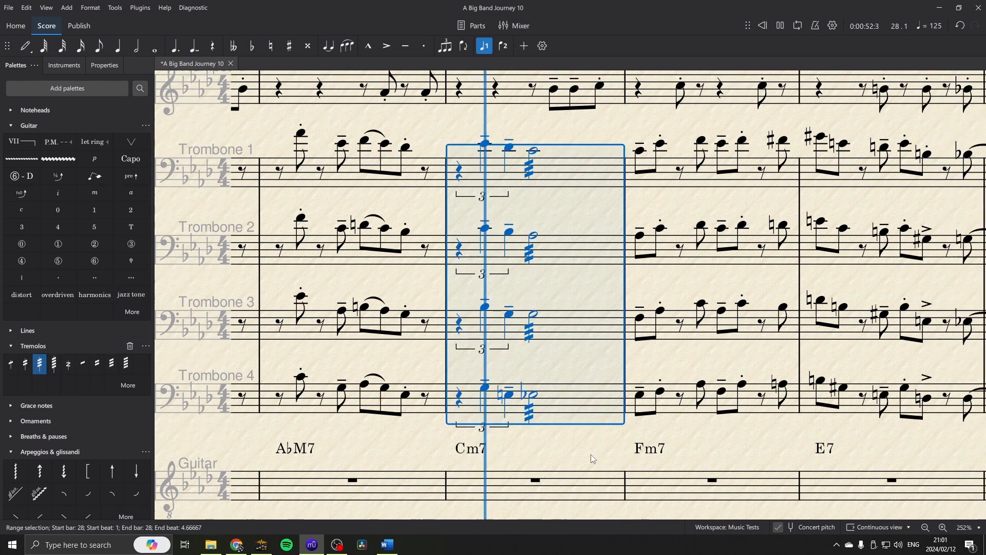
pyautogui.press('space')
pyautogui.hotkey('ctrl', 'z')
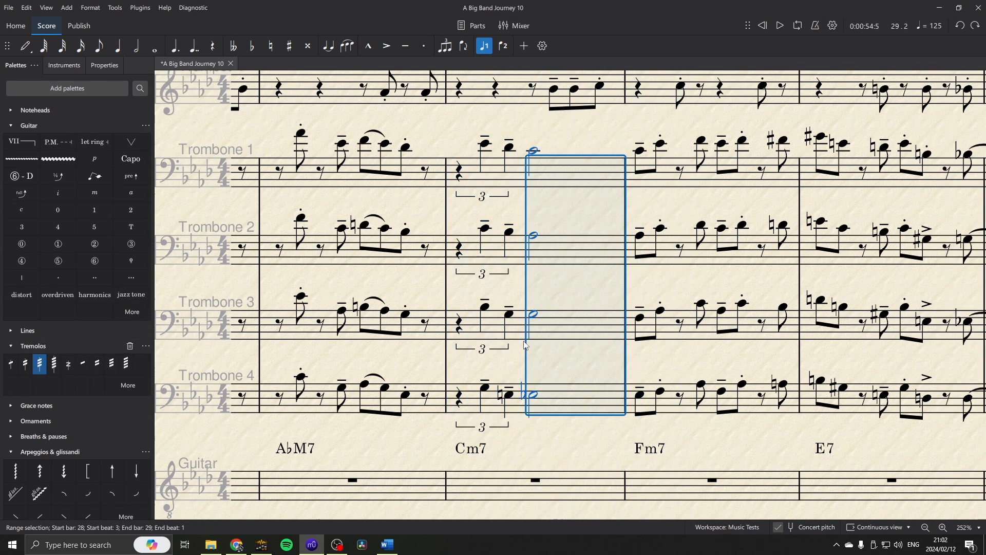
pyautogui.click(576, 209)
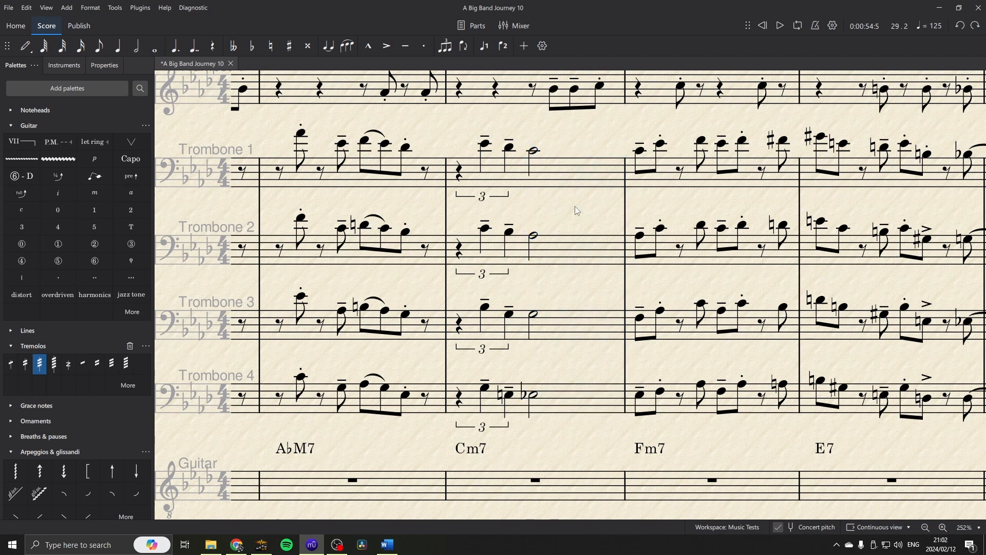
# Step: Play the solo on the second Alto Sax 1 stave from the double barline at bar 33
pyautogui.hscroll(10, 576, 207)
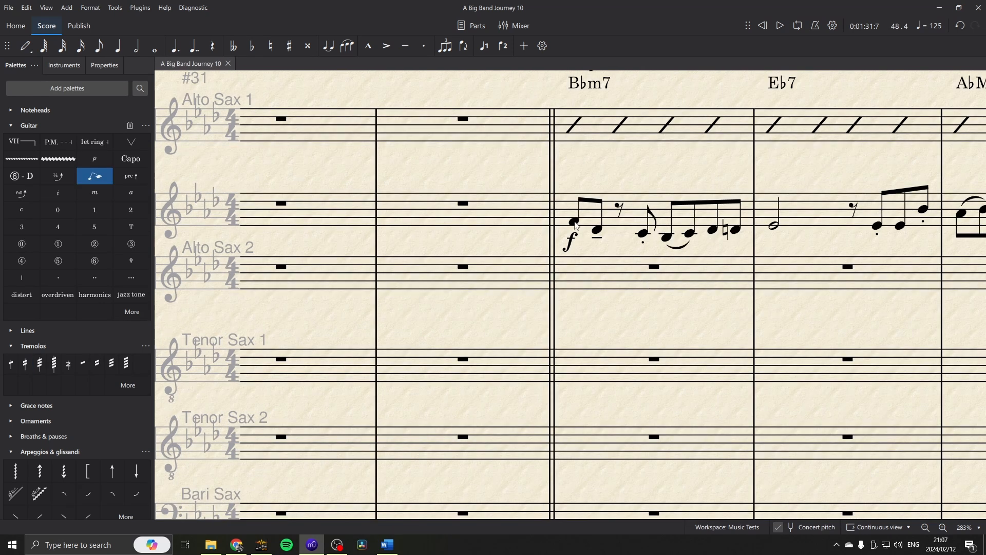
pyautogui.moveTo(811, 311); pyautogui.dragTo(501, 314)
pyautogui.moveTo(749, 314); pyautogui.dragTo(573, 316)
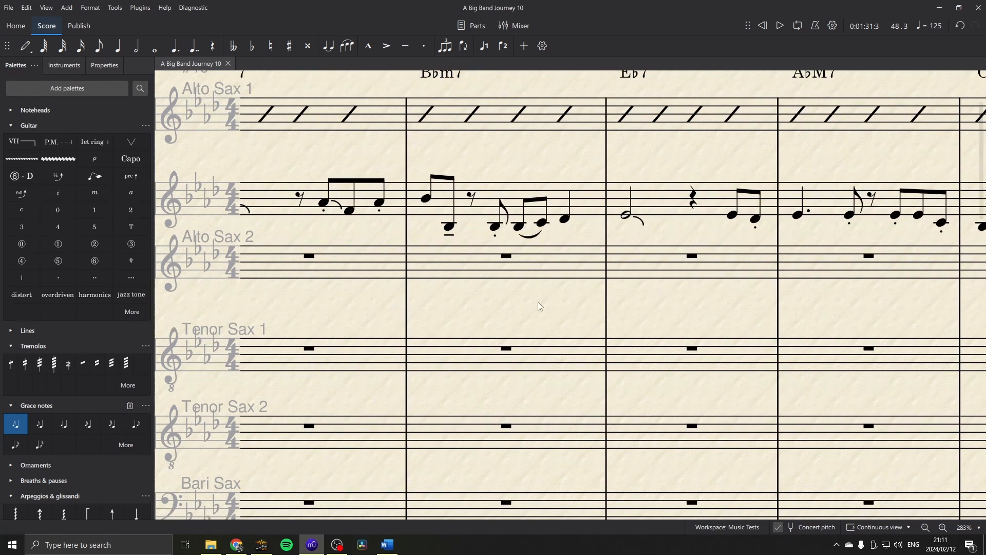
pyautogui.moveTo(539, 307); pyautogui.dragTo(877, 293)
pyautogui.moveTo(495, 292); pyautogui.dragTo(810, 292)
pyautogui.moveTo(433, 291); pyautogui.dragTo(820, 289)
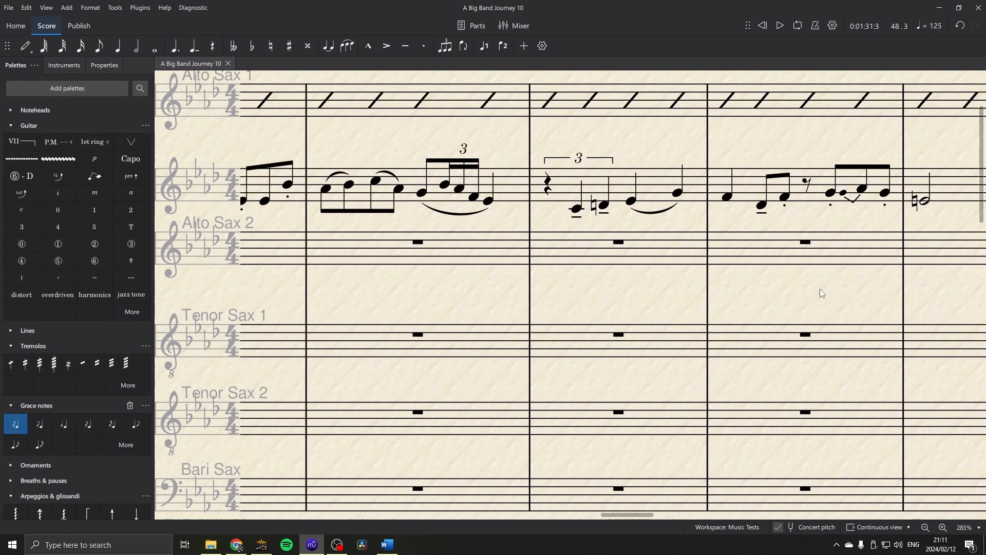
pyautogui.moveTo(492, 288); pyautogui.dragTo(874, 288)
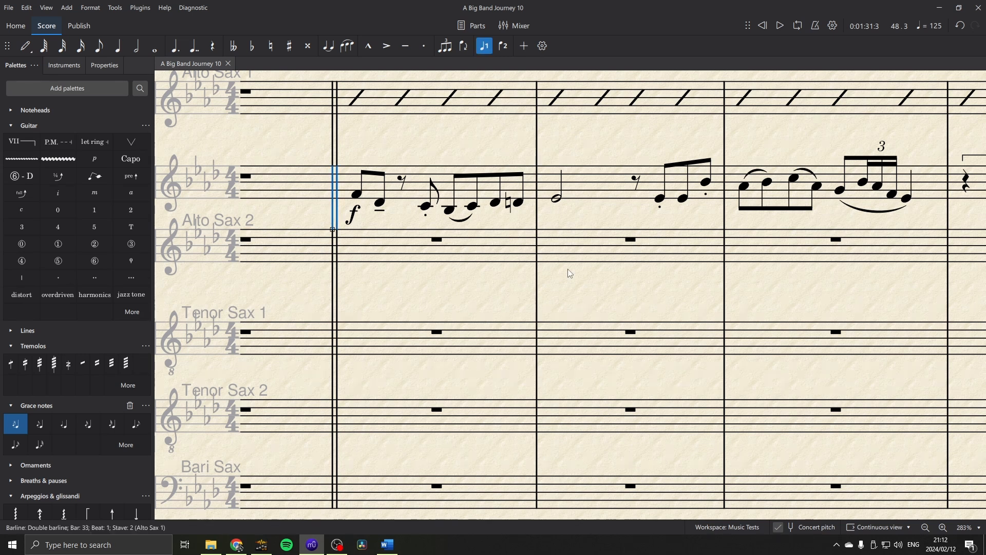
pyautogui.press('space')
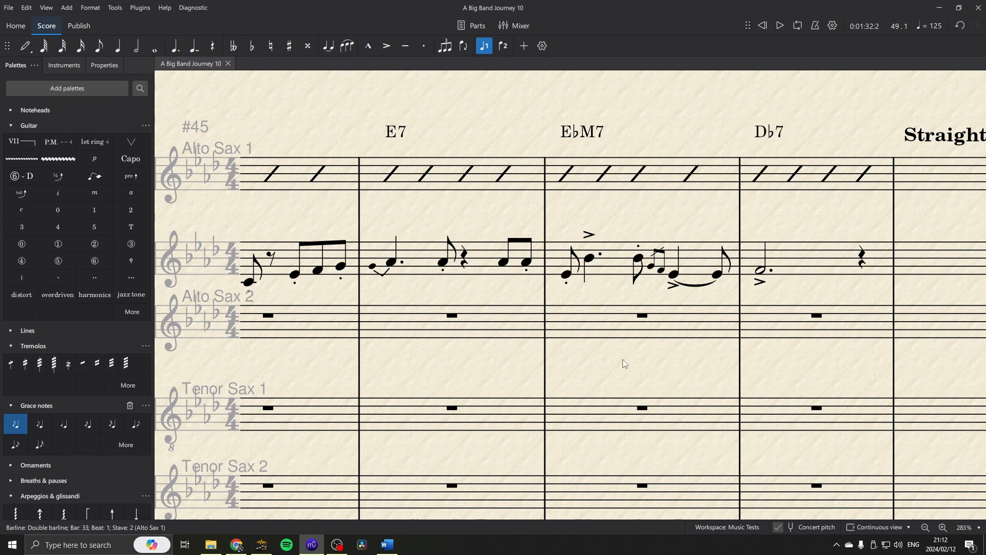
# Step: Play the full score from the beginning, following the saxophone, trumpet, trombone and rhythm section staves
pyautogui.moveTo(405, 357); pyautogui.dragTo(765, 294)
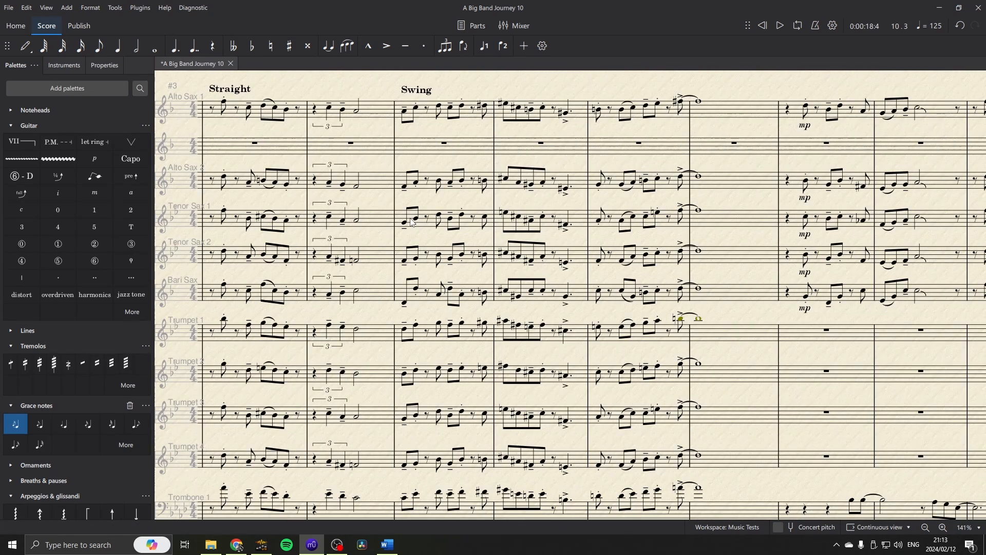
pyautogui.press('space')
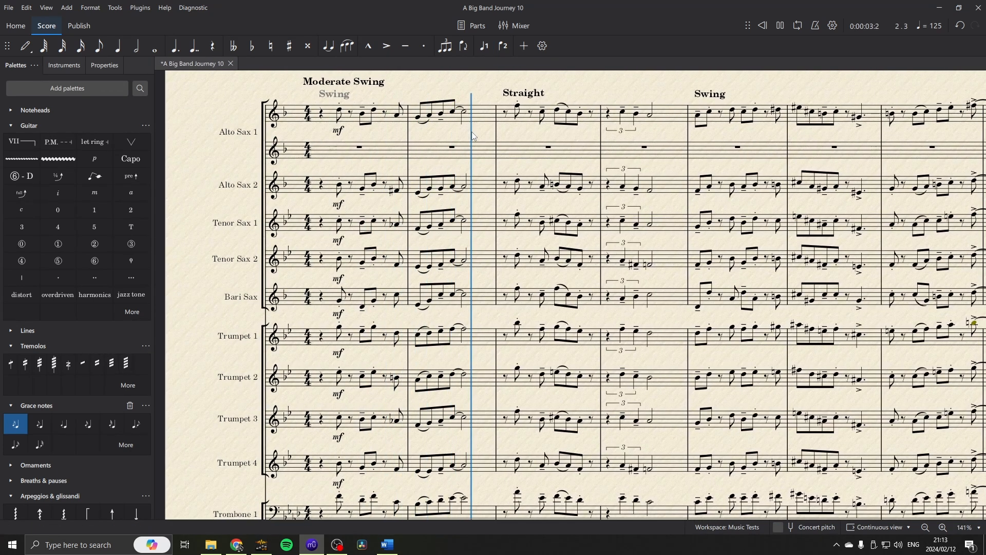
pyautogui.scroll(-4, 627, 257)
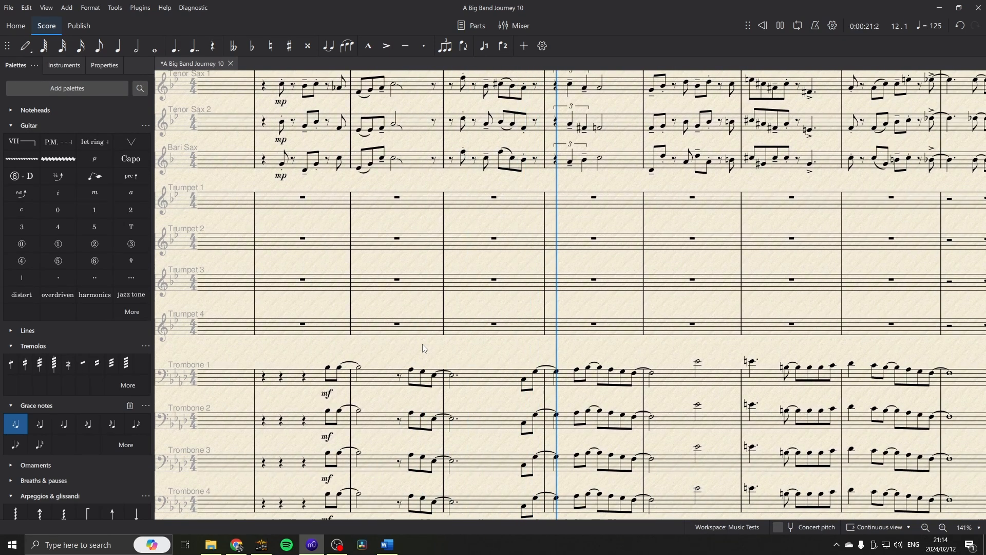
pyautogui.scroll(-6, 637, 391)
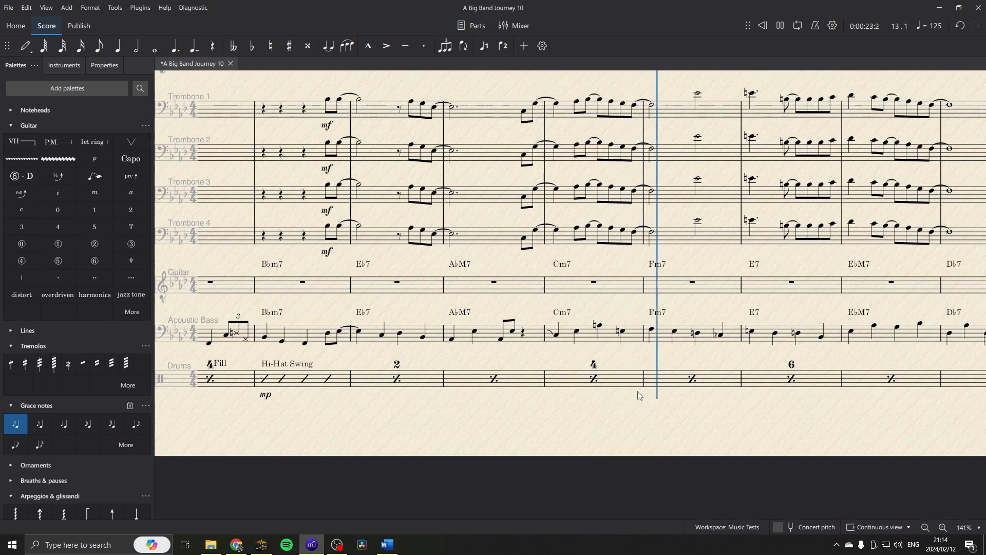
pyautogui.scroll(6, 637, 391)
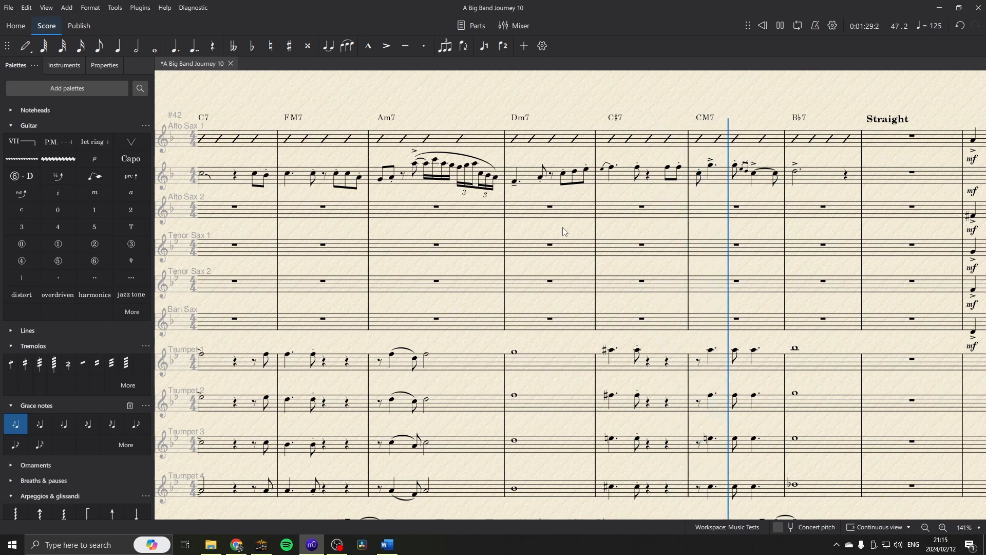
pyautogui.moveTo(817, 237); pyautogui.dragTo(376, 87)
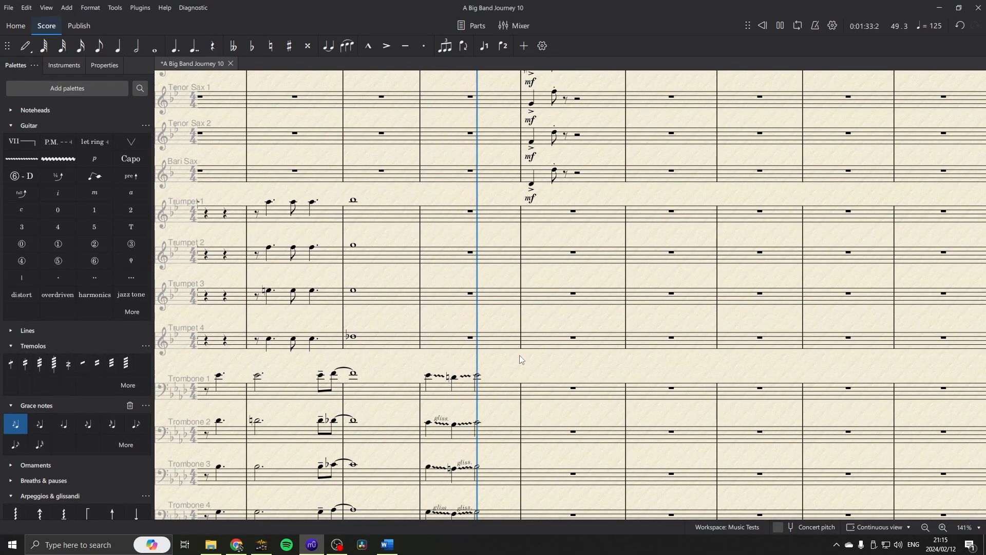